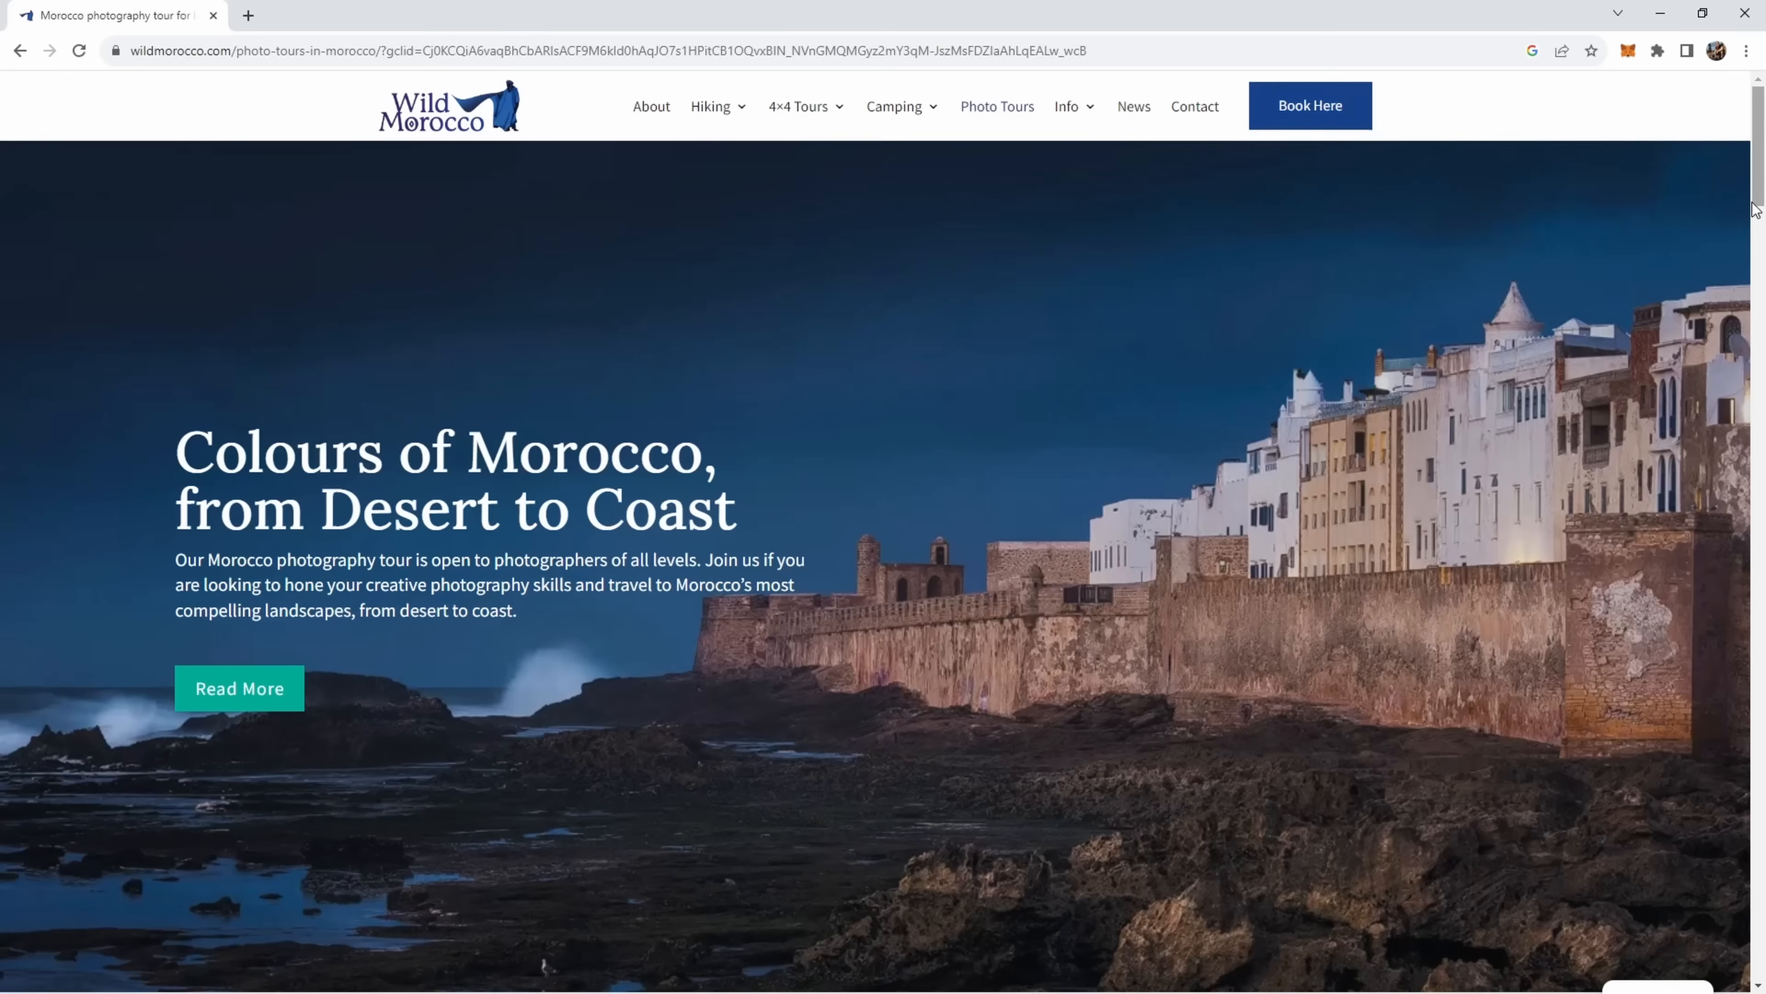
# Step: Look through the Morocco photo tour page, covering the inclusions, itinerary and additional information, and return to its beginning
pyautogui.moveTo(1759, 190); pyautogui.dragTo(1762, 443)
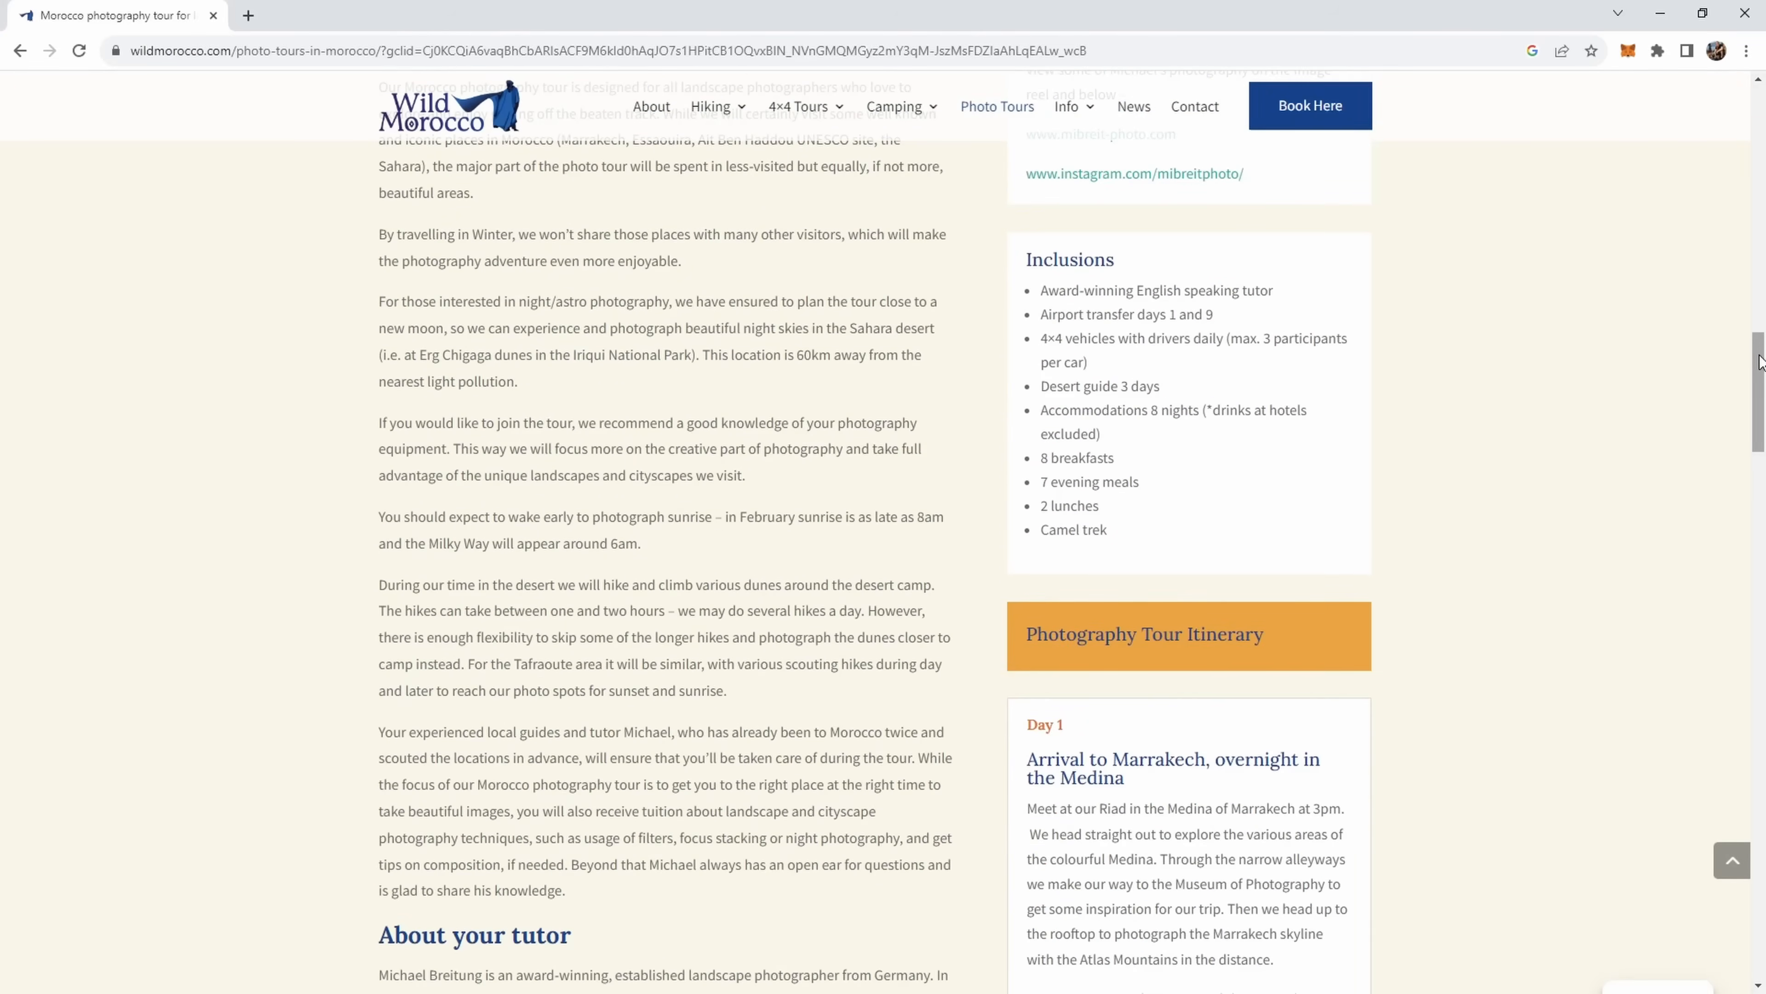
pyautogui.moveTo(1760, 361); pyautogui.dragTo(1759, 525)
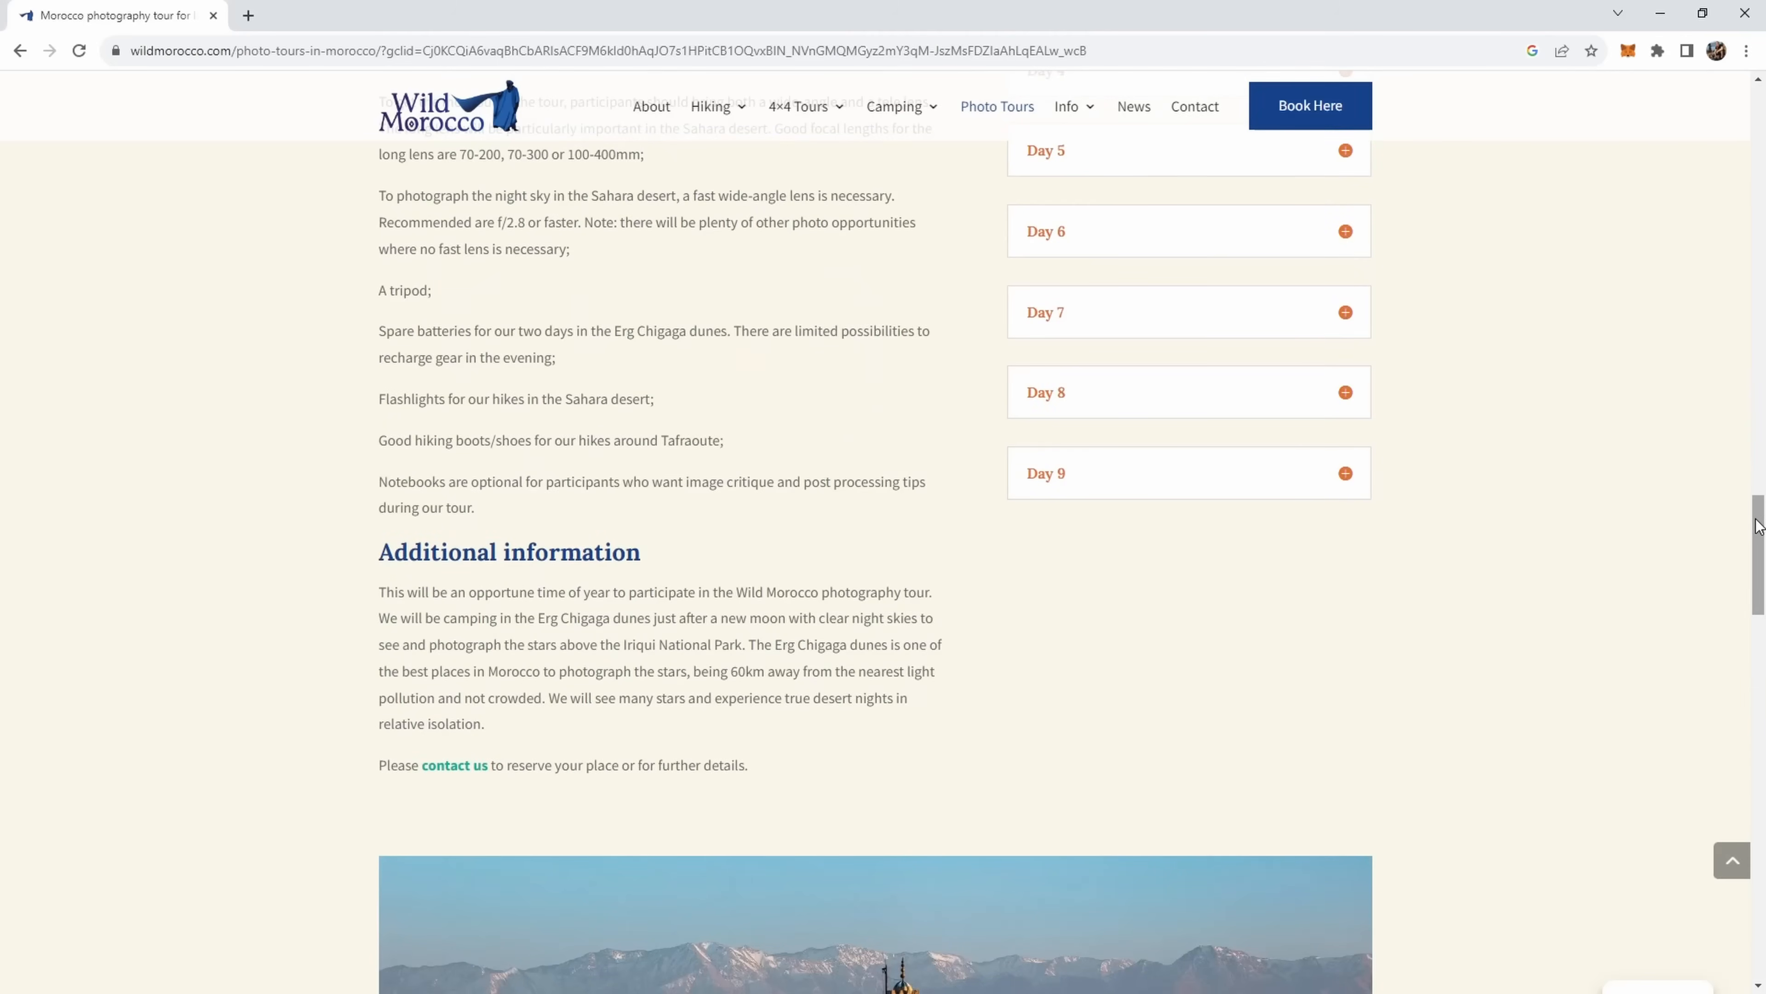
pyautogui.moveTo(1760, 525); pyautogui.dragTo(1758, 105)
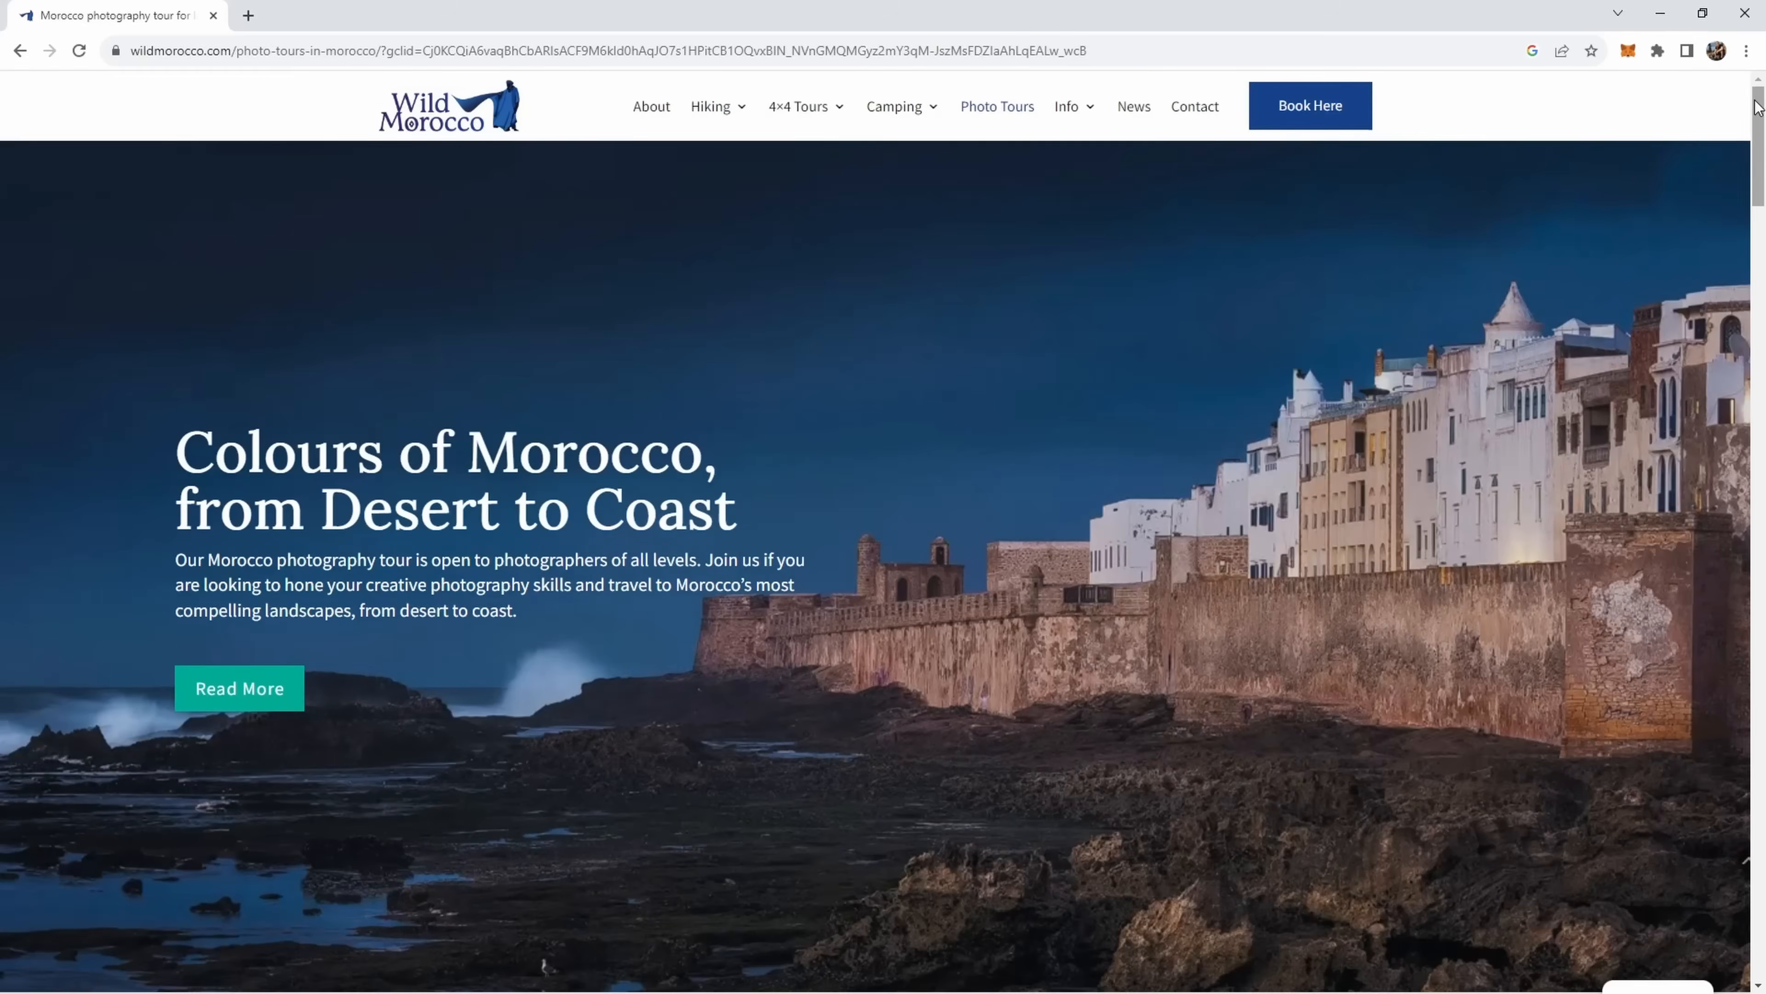
# Step: Switch to Lightroom Classic and compare the forest photo with all its masks hidden and shown
pyautogui.click(1660, 15)
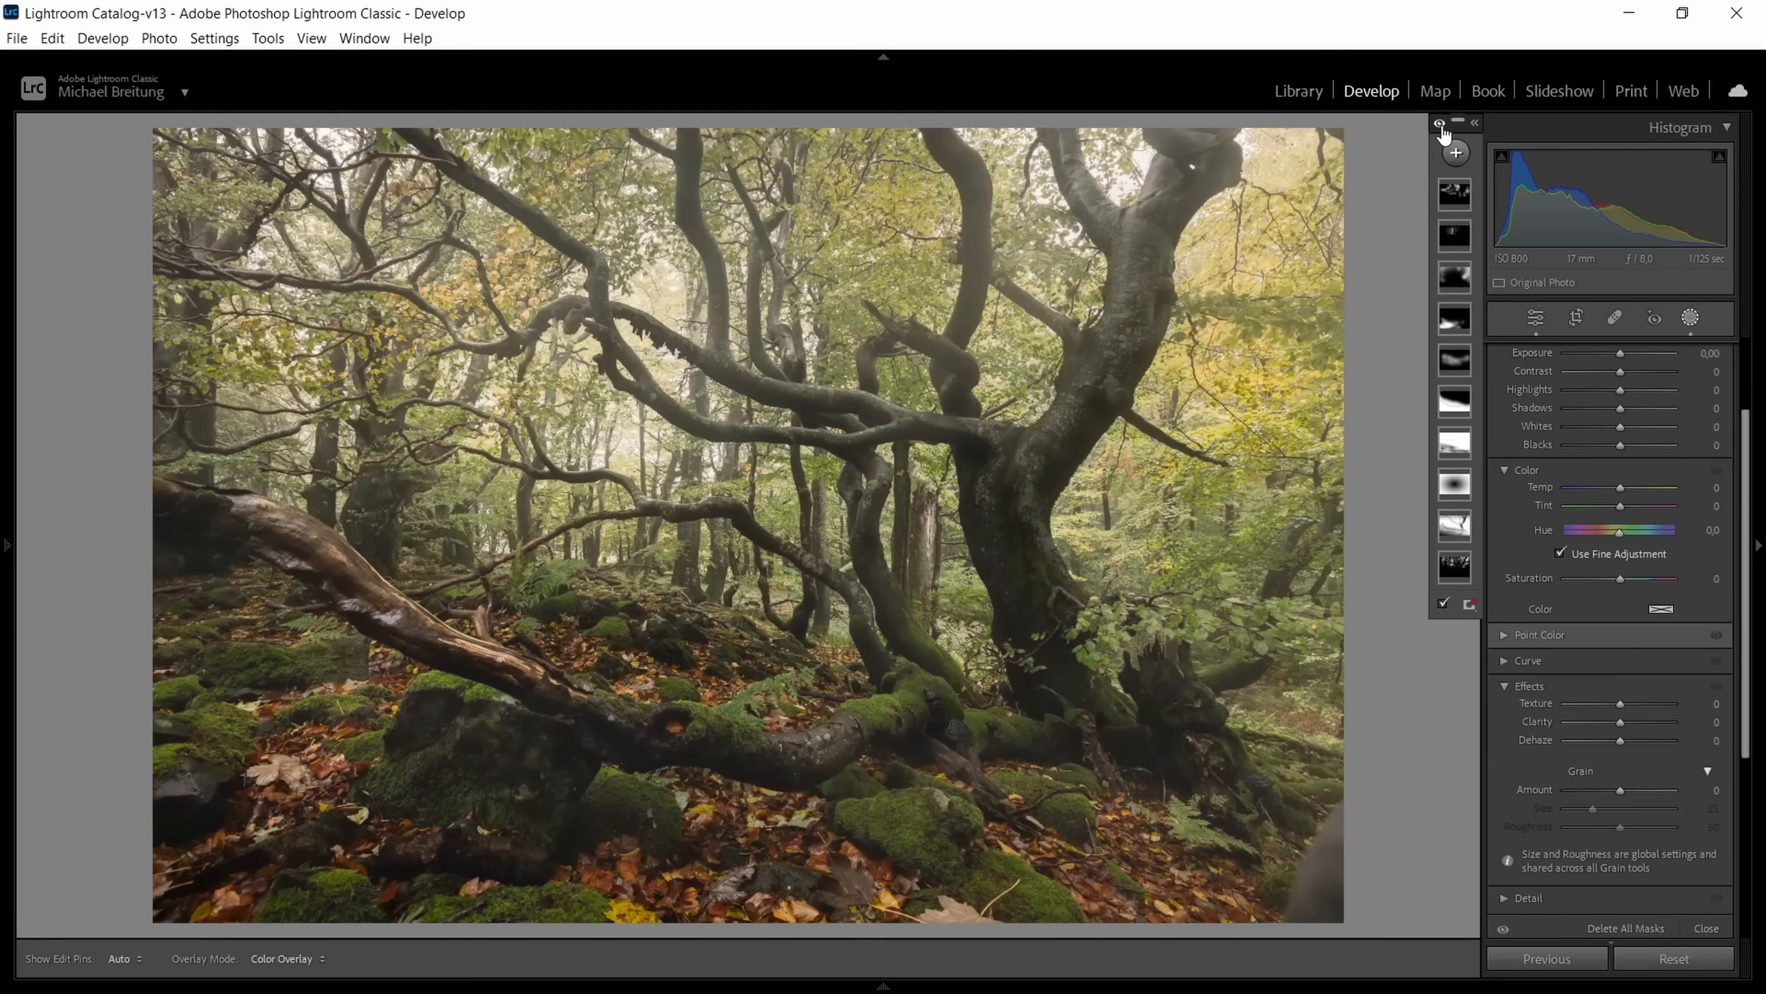
pyautogui.click(1439, 123)
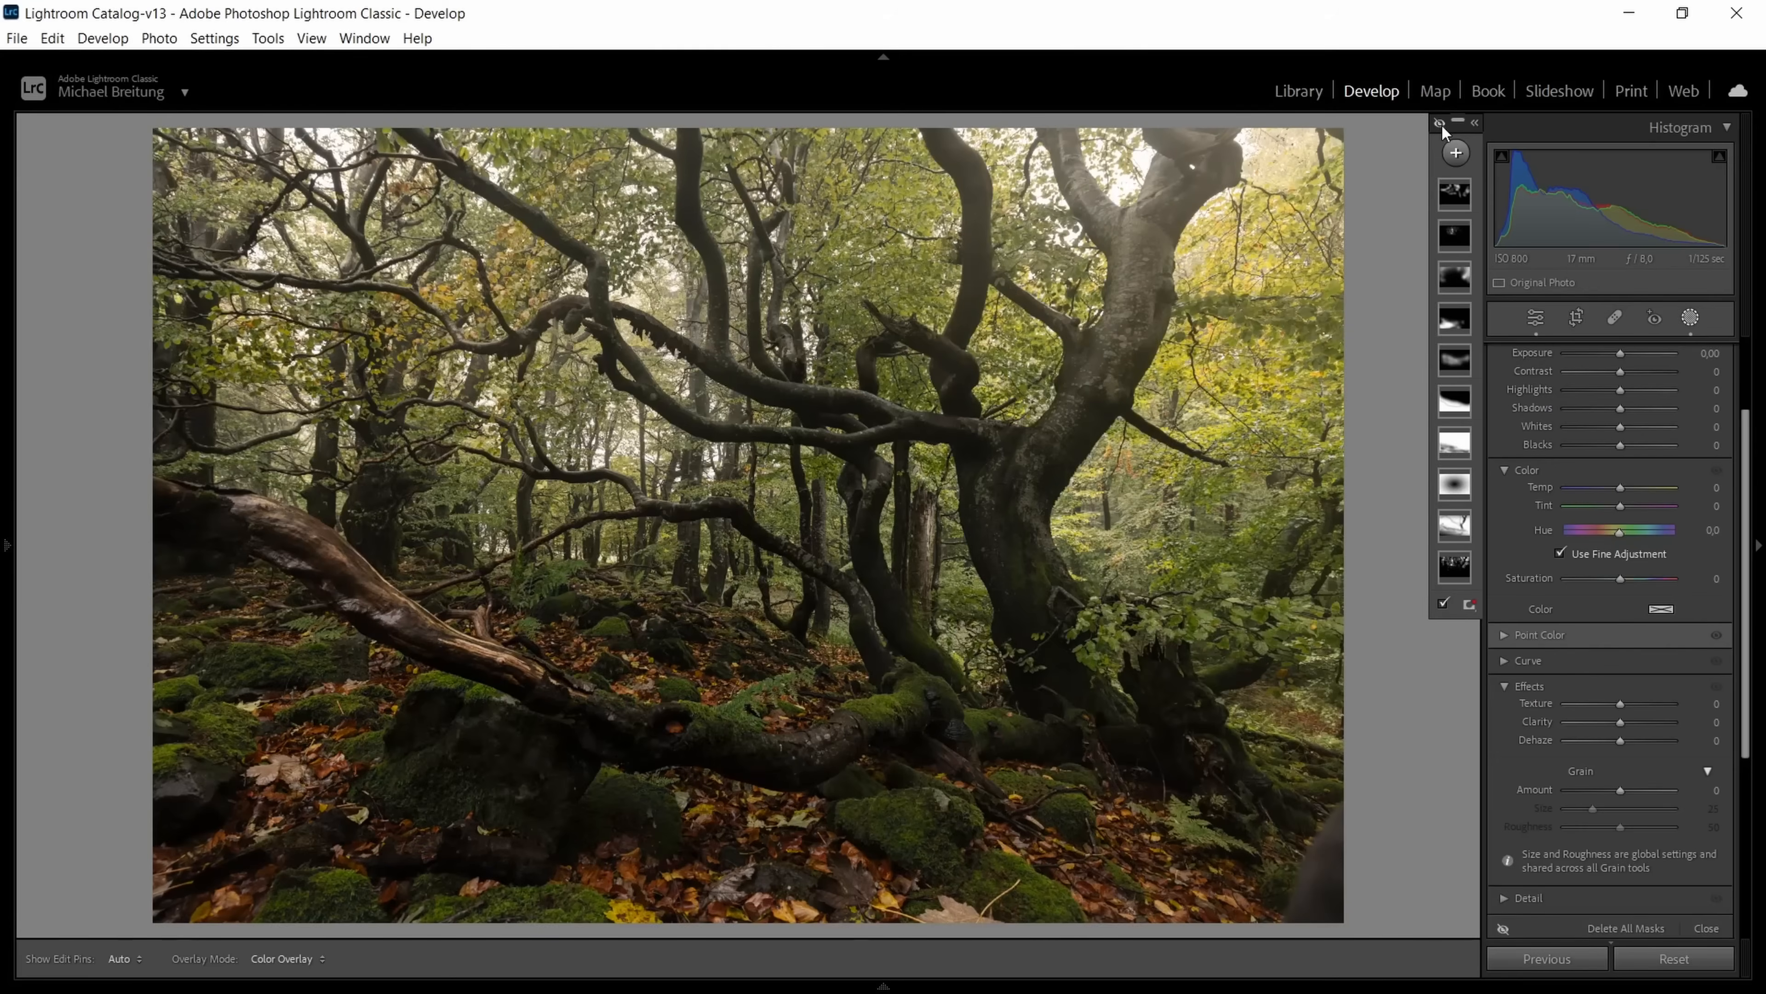
pyautogui.click(1440, 125)
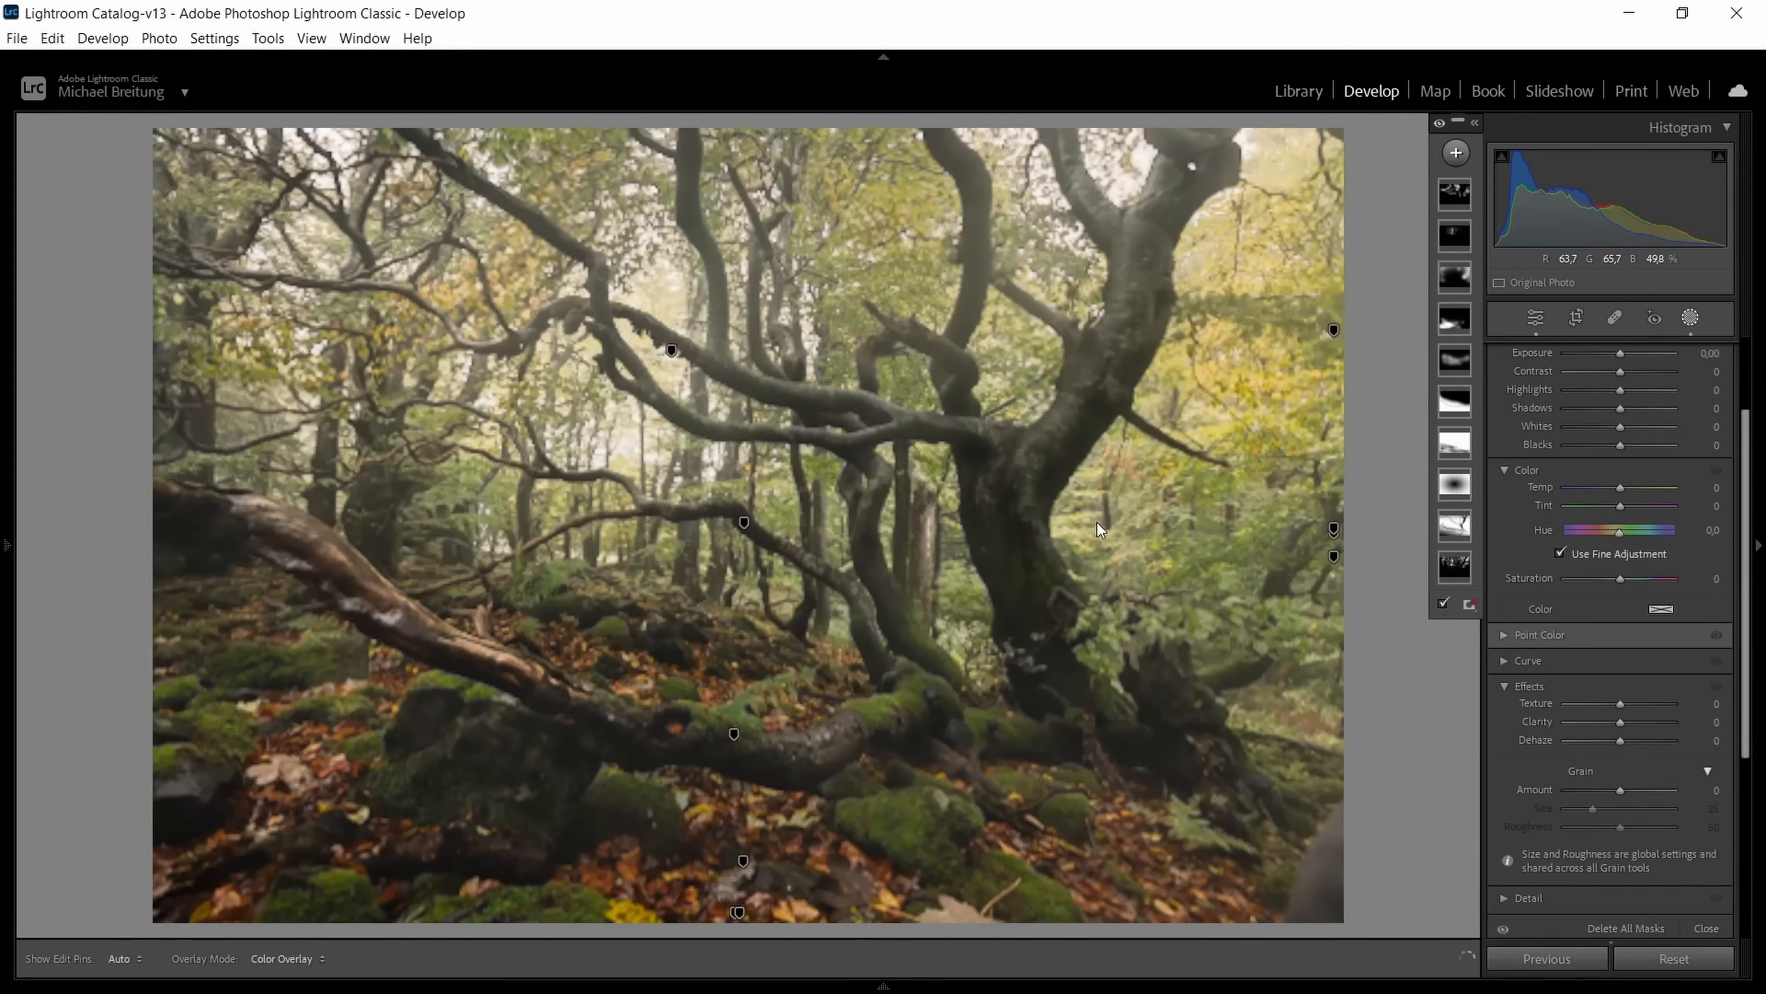
# Step: Add a new Brush mask and invert it so that it covers the whole photo
pyautogui.click(1457, 155)
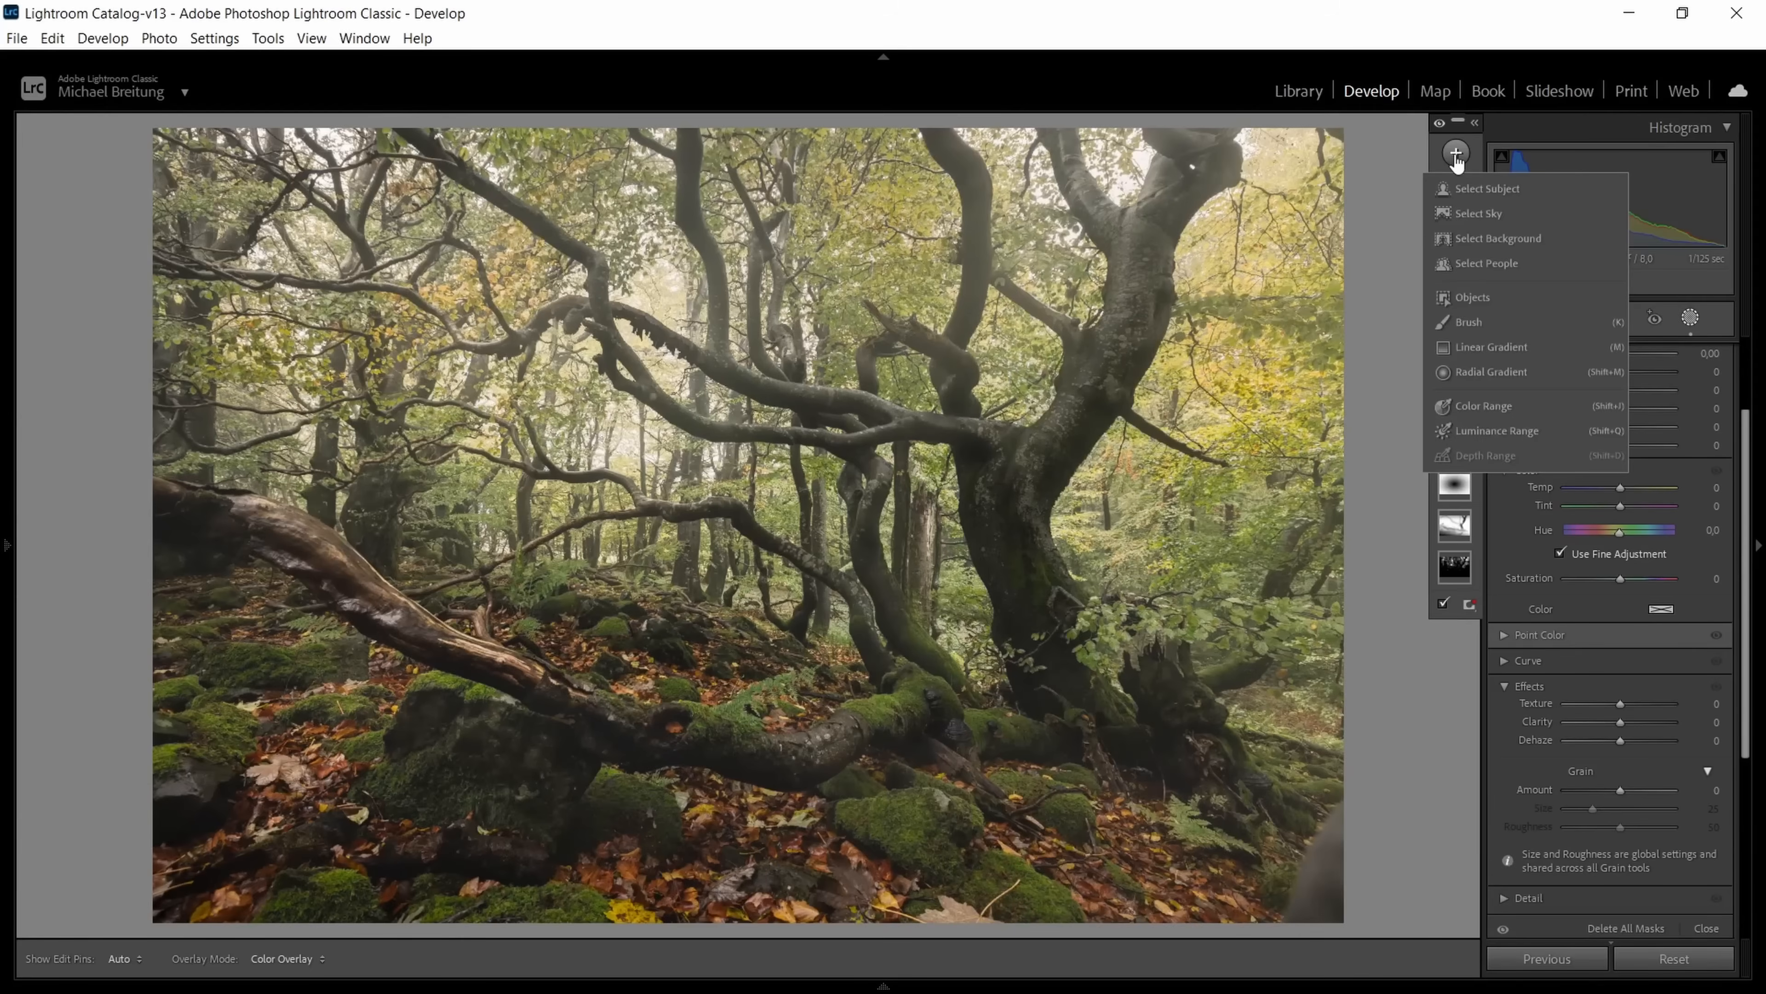
pyautogui.click(1469, 322)
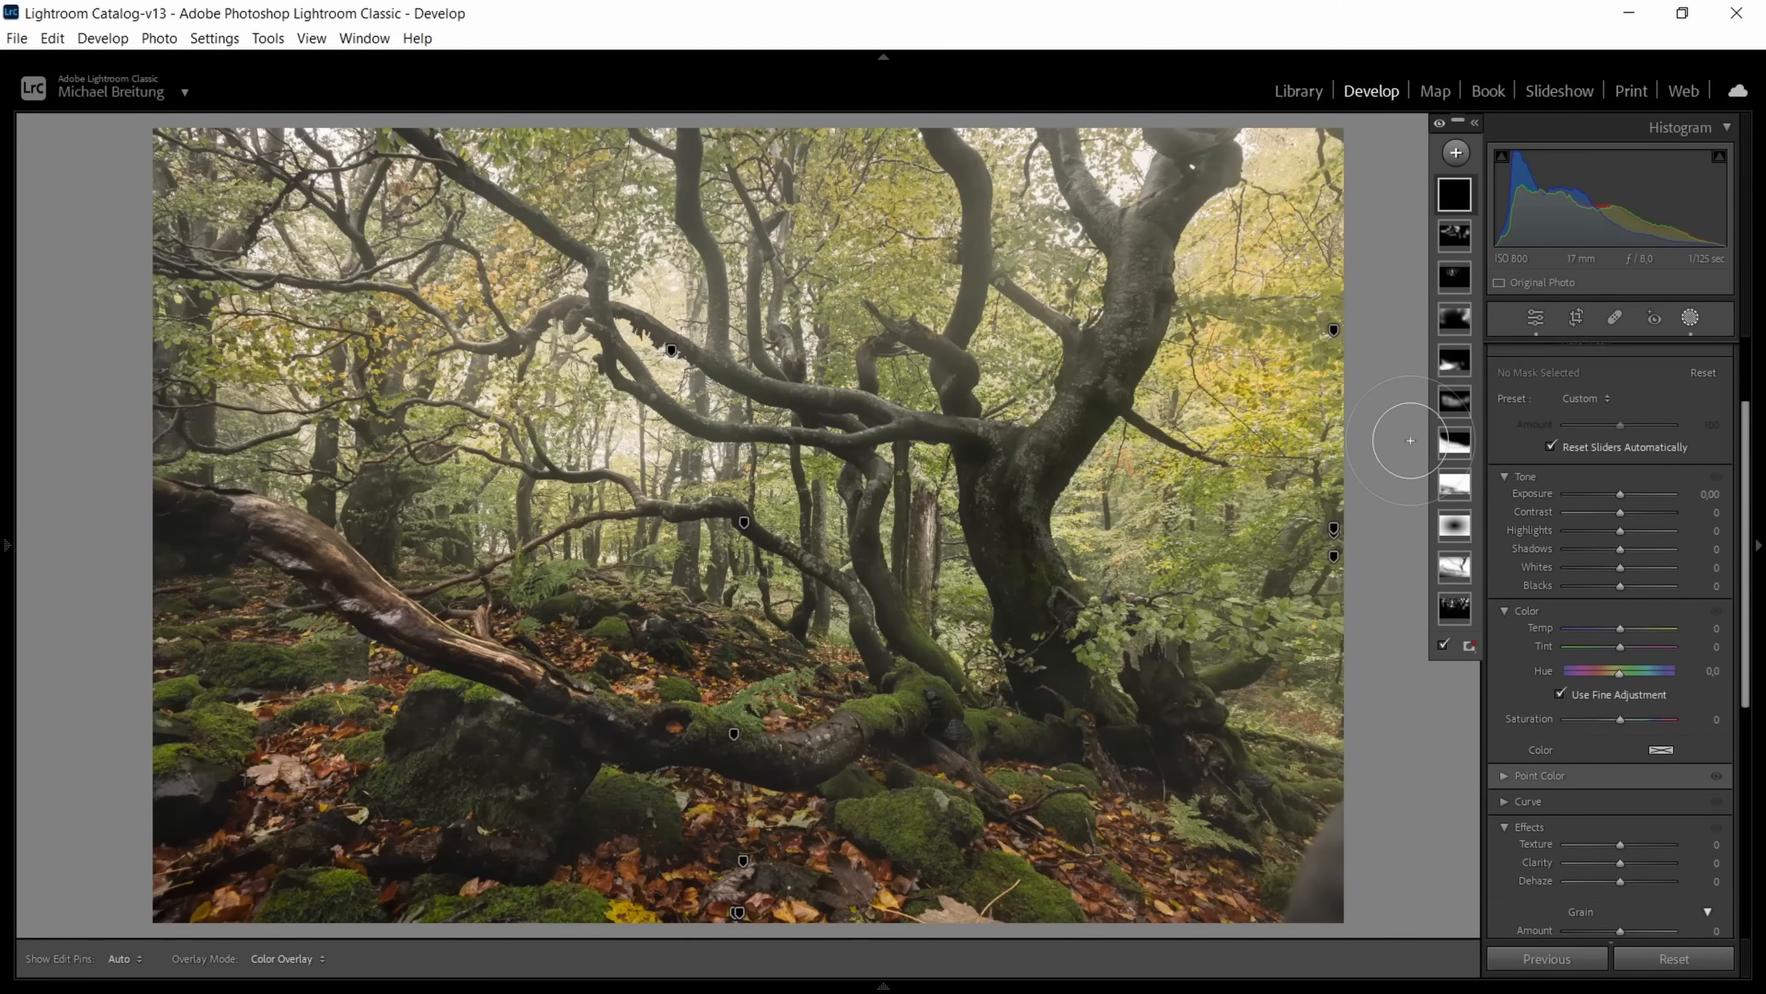
pyautogui.scroll(3, 1749, 376)
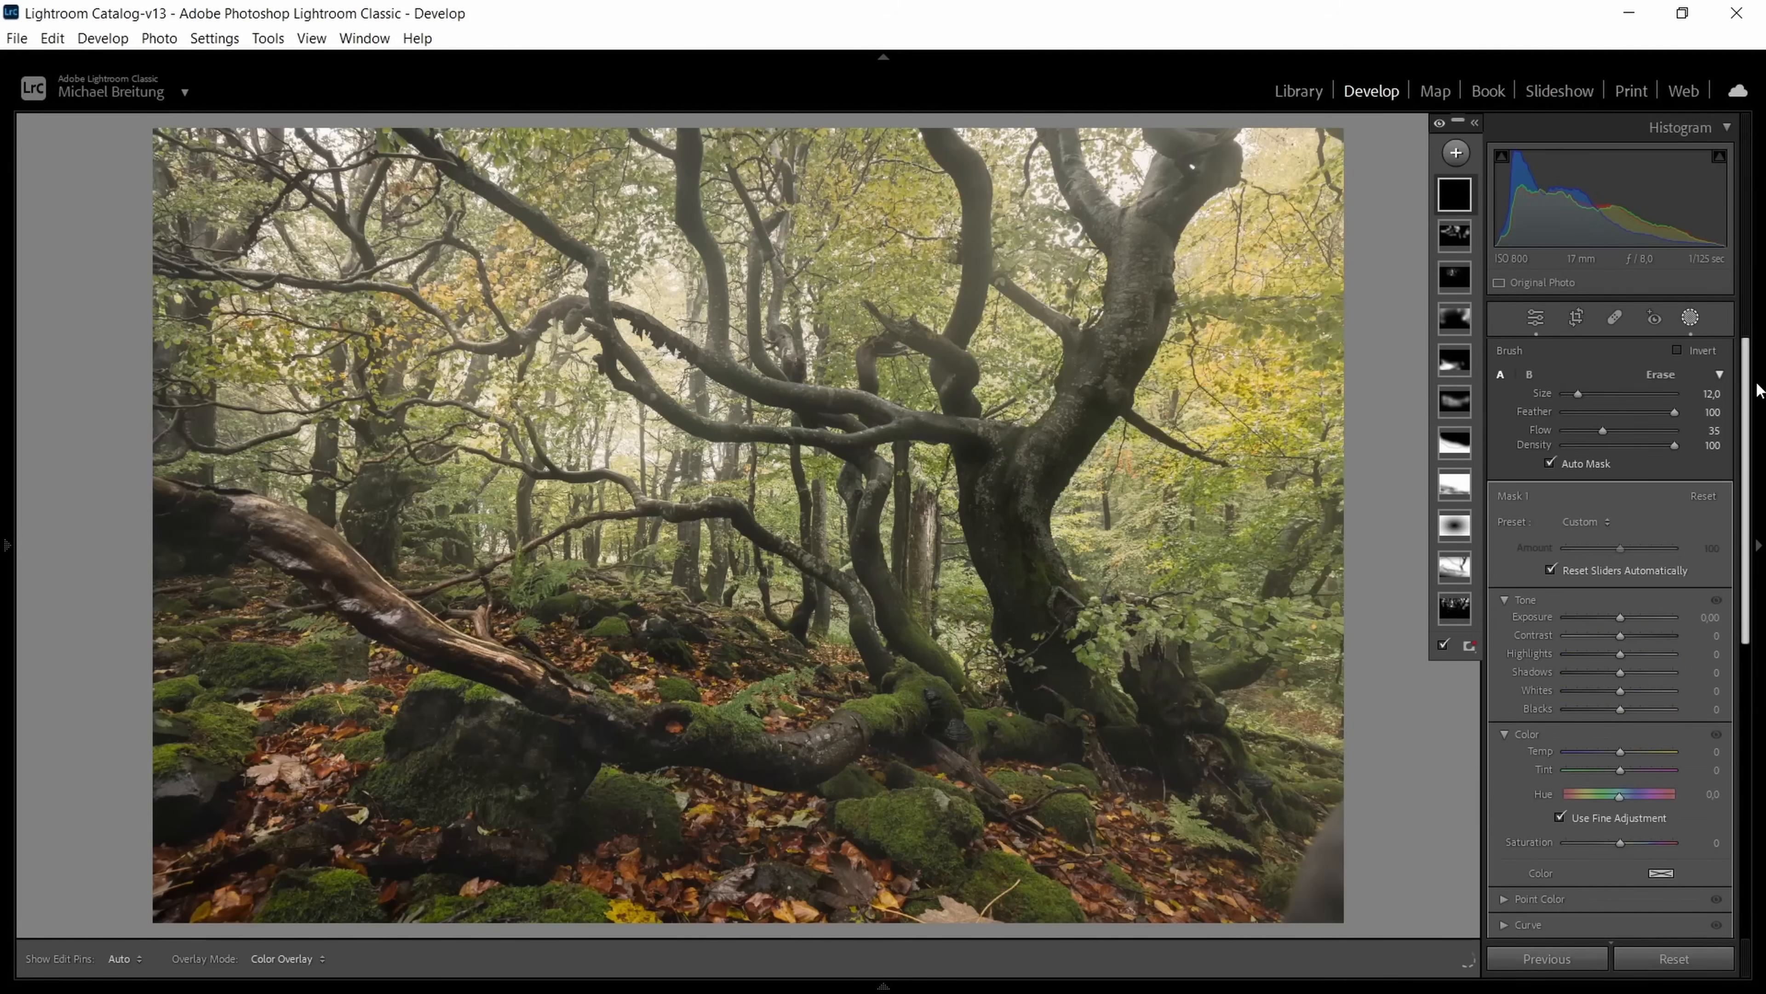
pyautogui.click(1676, 350)
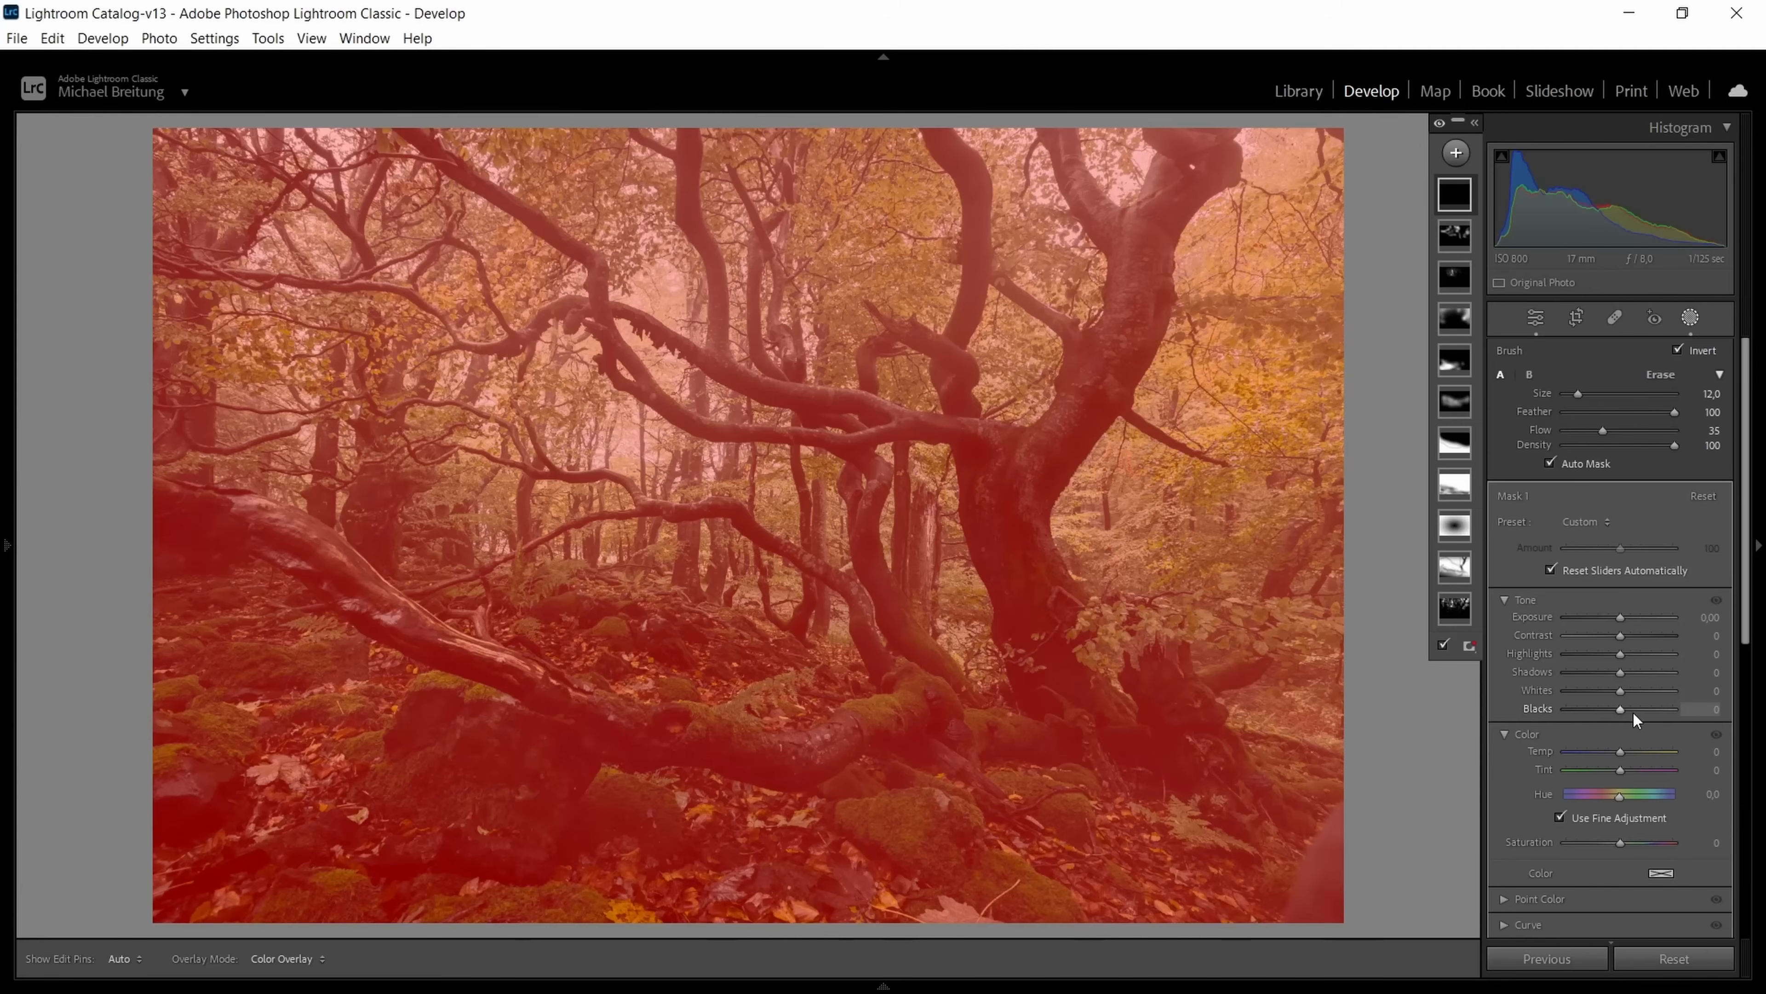
# Step: Give the new mask a foggy look with Blacks 64, Contrast -28, Dehaze -64 and Clarity -26
pyautogui.moveTo(1651, 708); pyautogui.dragTo(1655, 711)
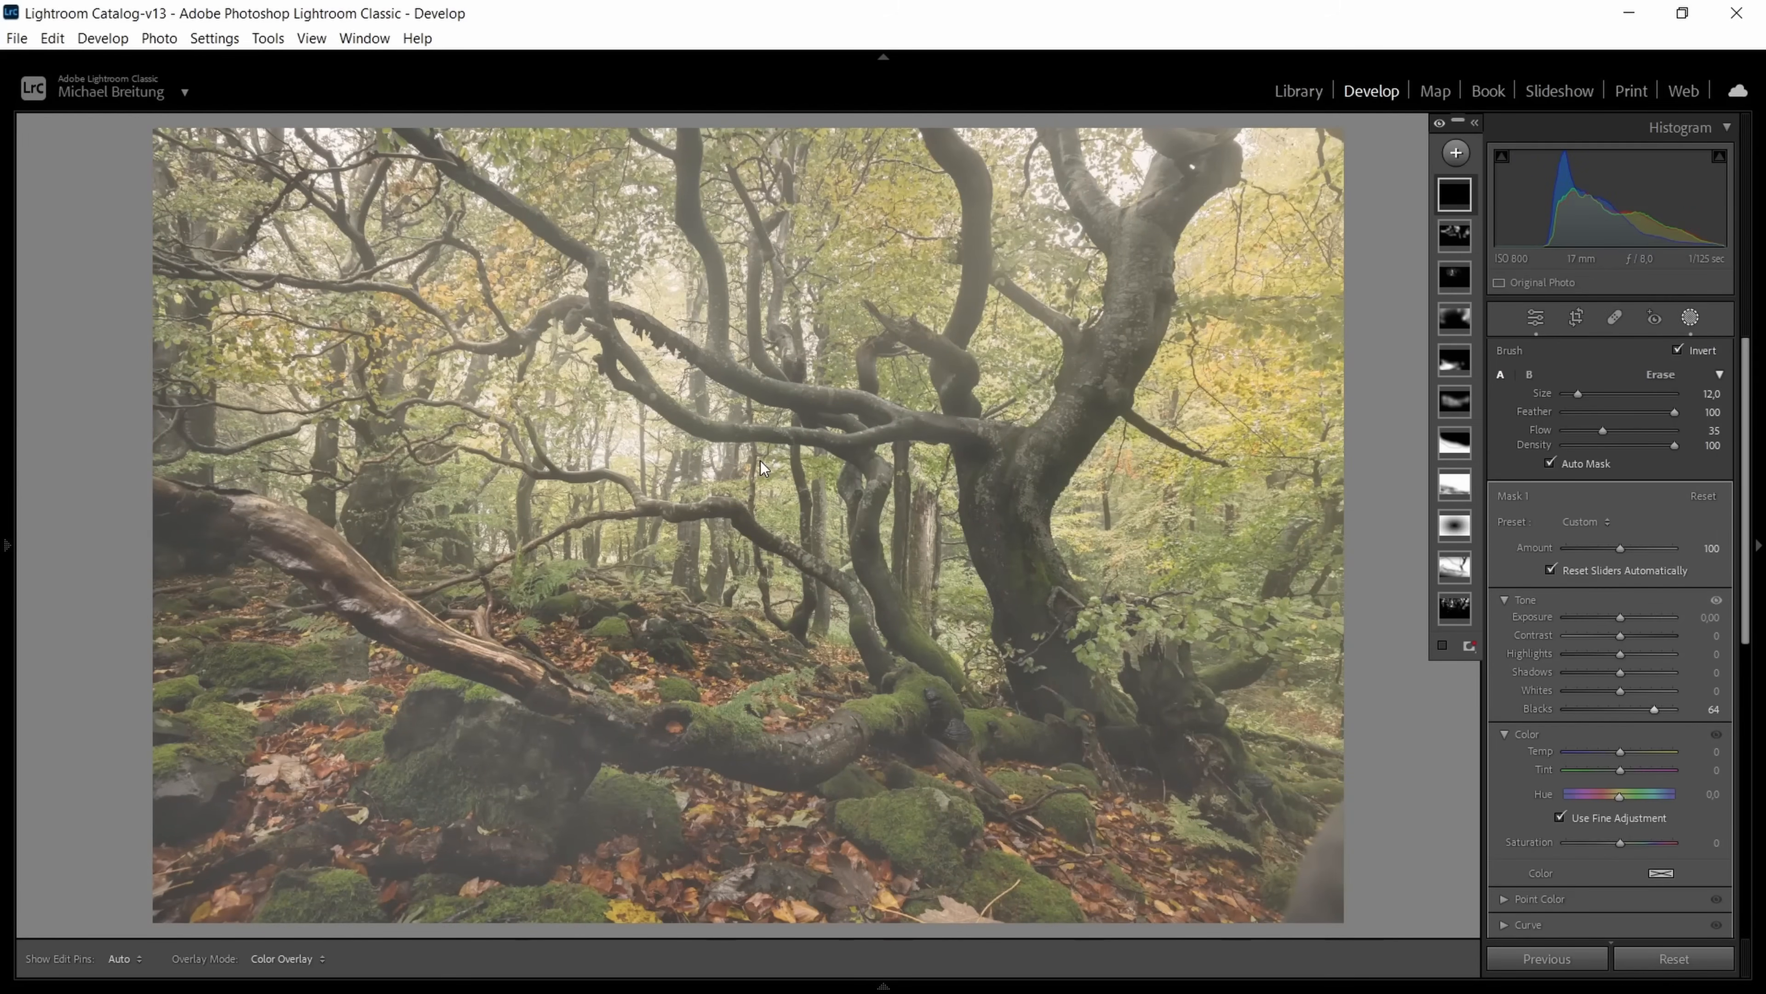
pyautogui.moveTo(1621, 636); pyautogui.dragTo(1605, 635)
pyautogui.moveTo(1746, 609); pyautogui.dragTo(1747, 757)
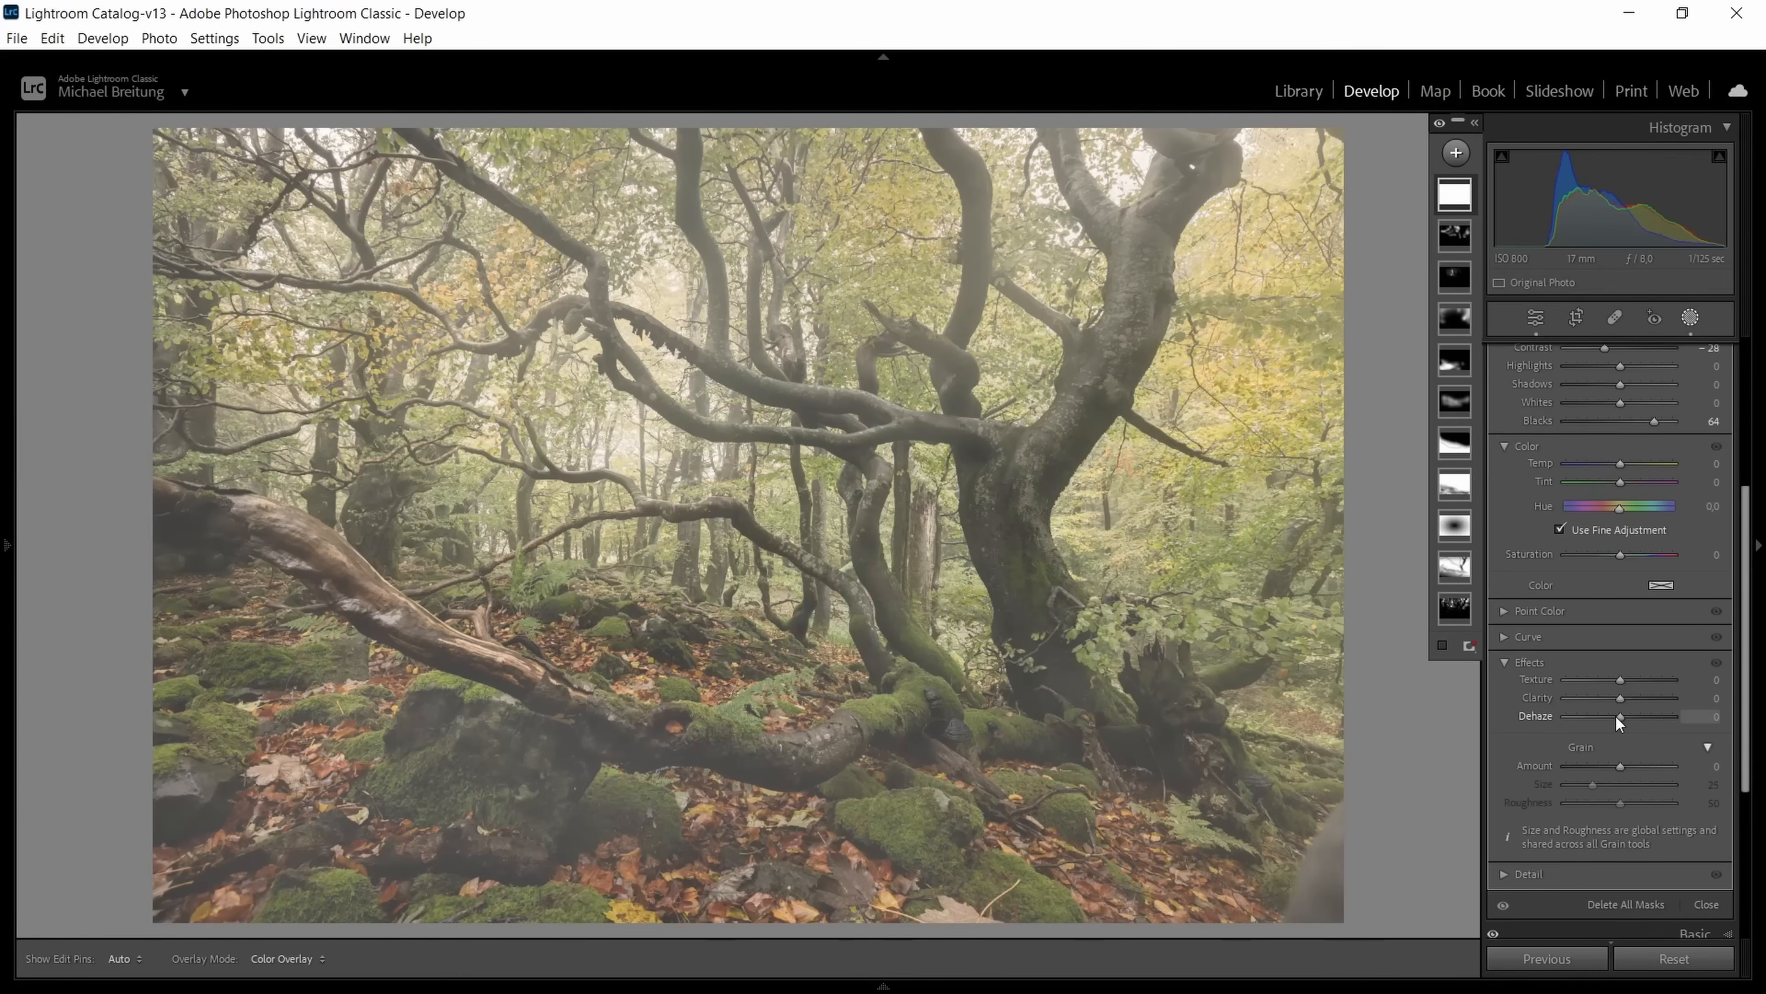
pyautogui.moveTo(1614, 715); pyautogui.dragTo(1581, 715)
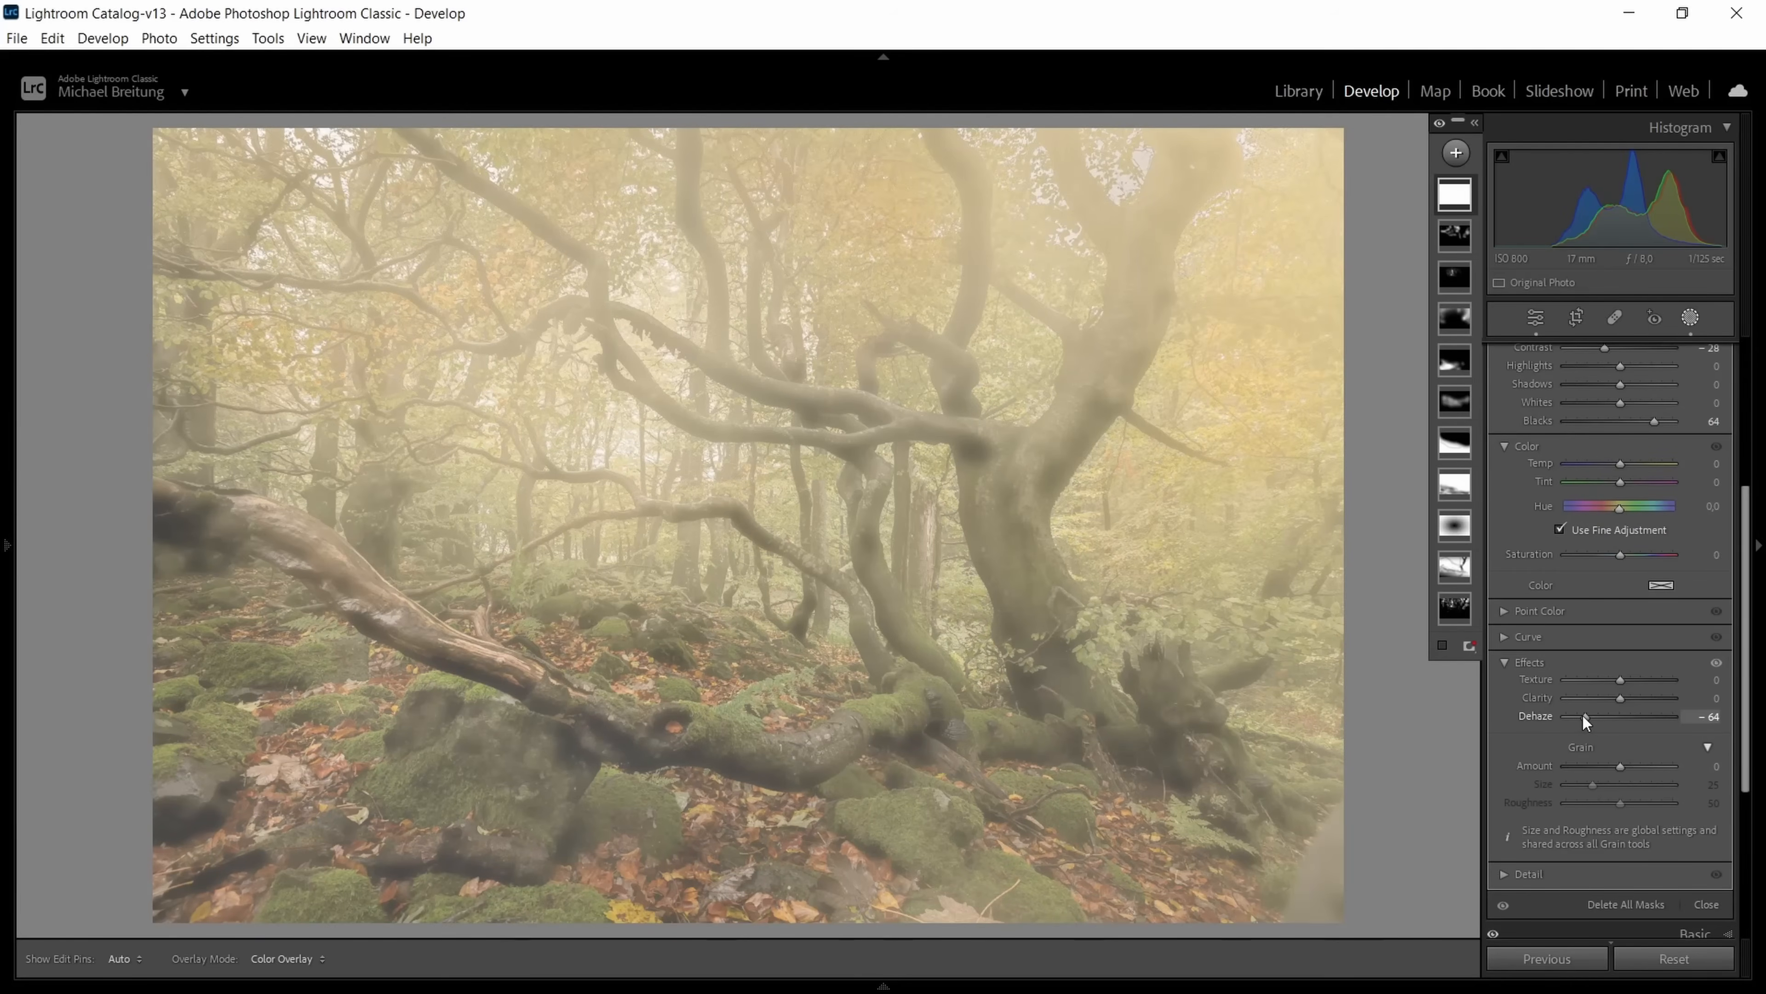
pyautogui.click(1605, 697)
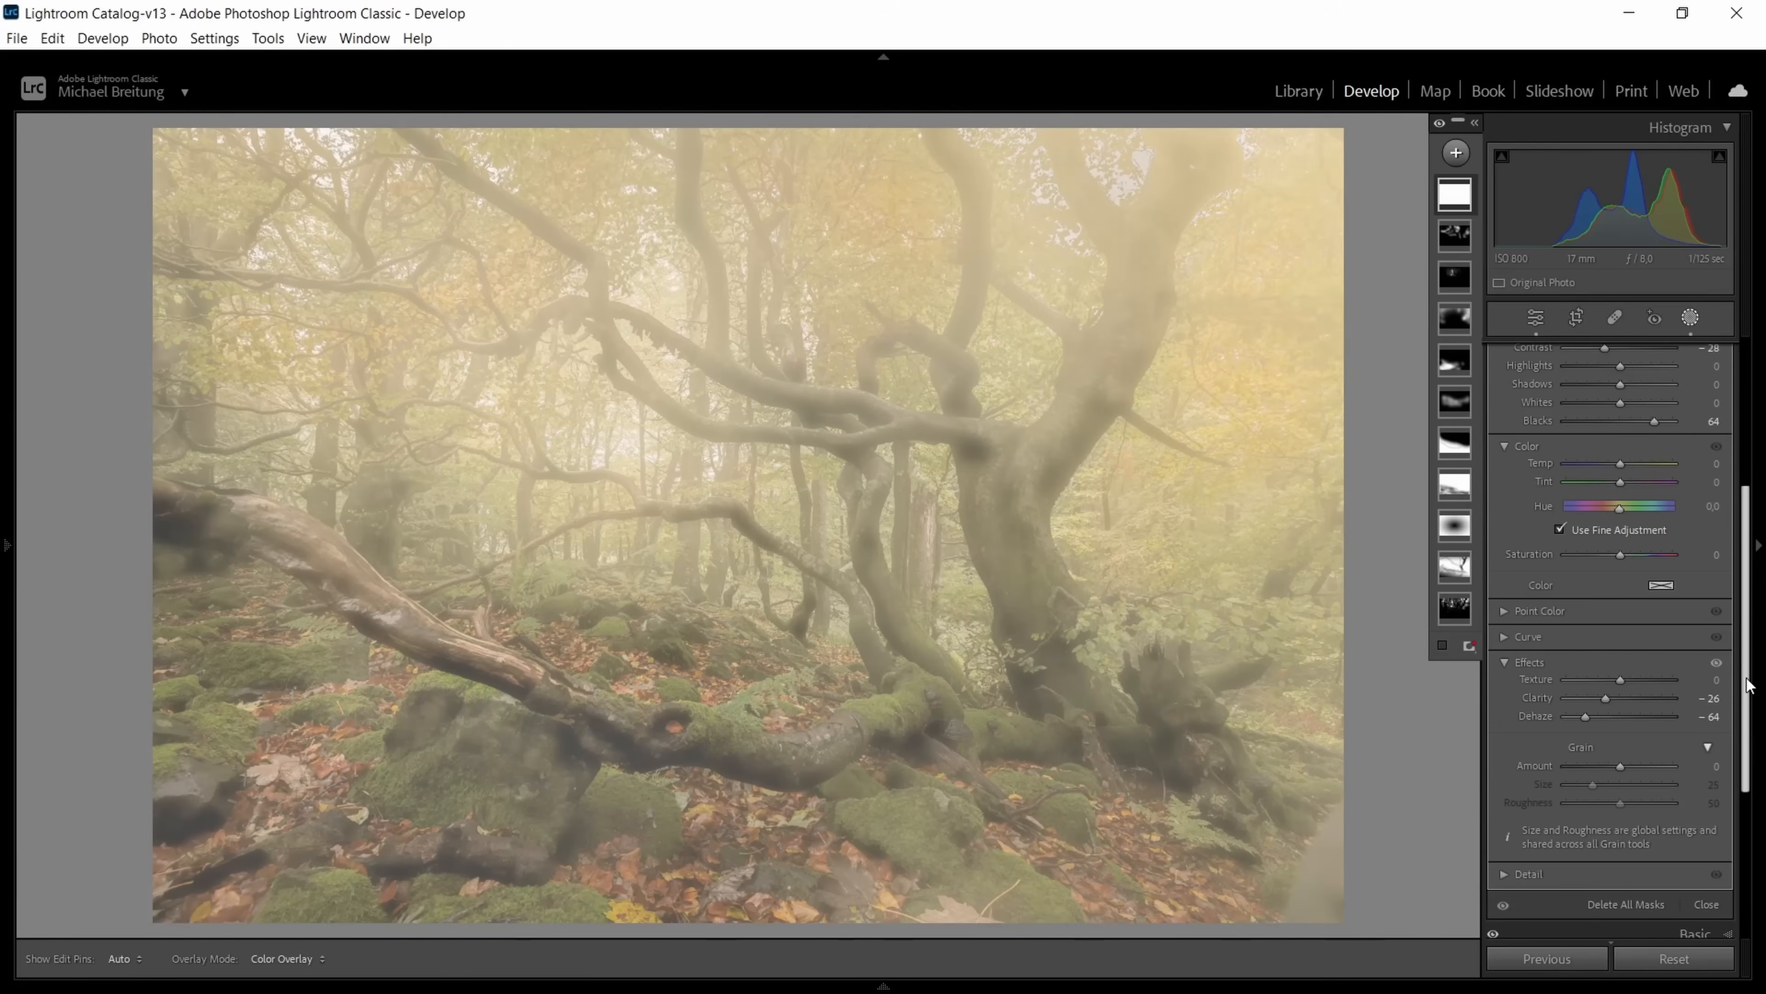
# Step: Darken the mask's effect by setting Exposure to -1.40 and Contrast to -21
pyautogui.scroll(5, 1747, 613)
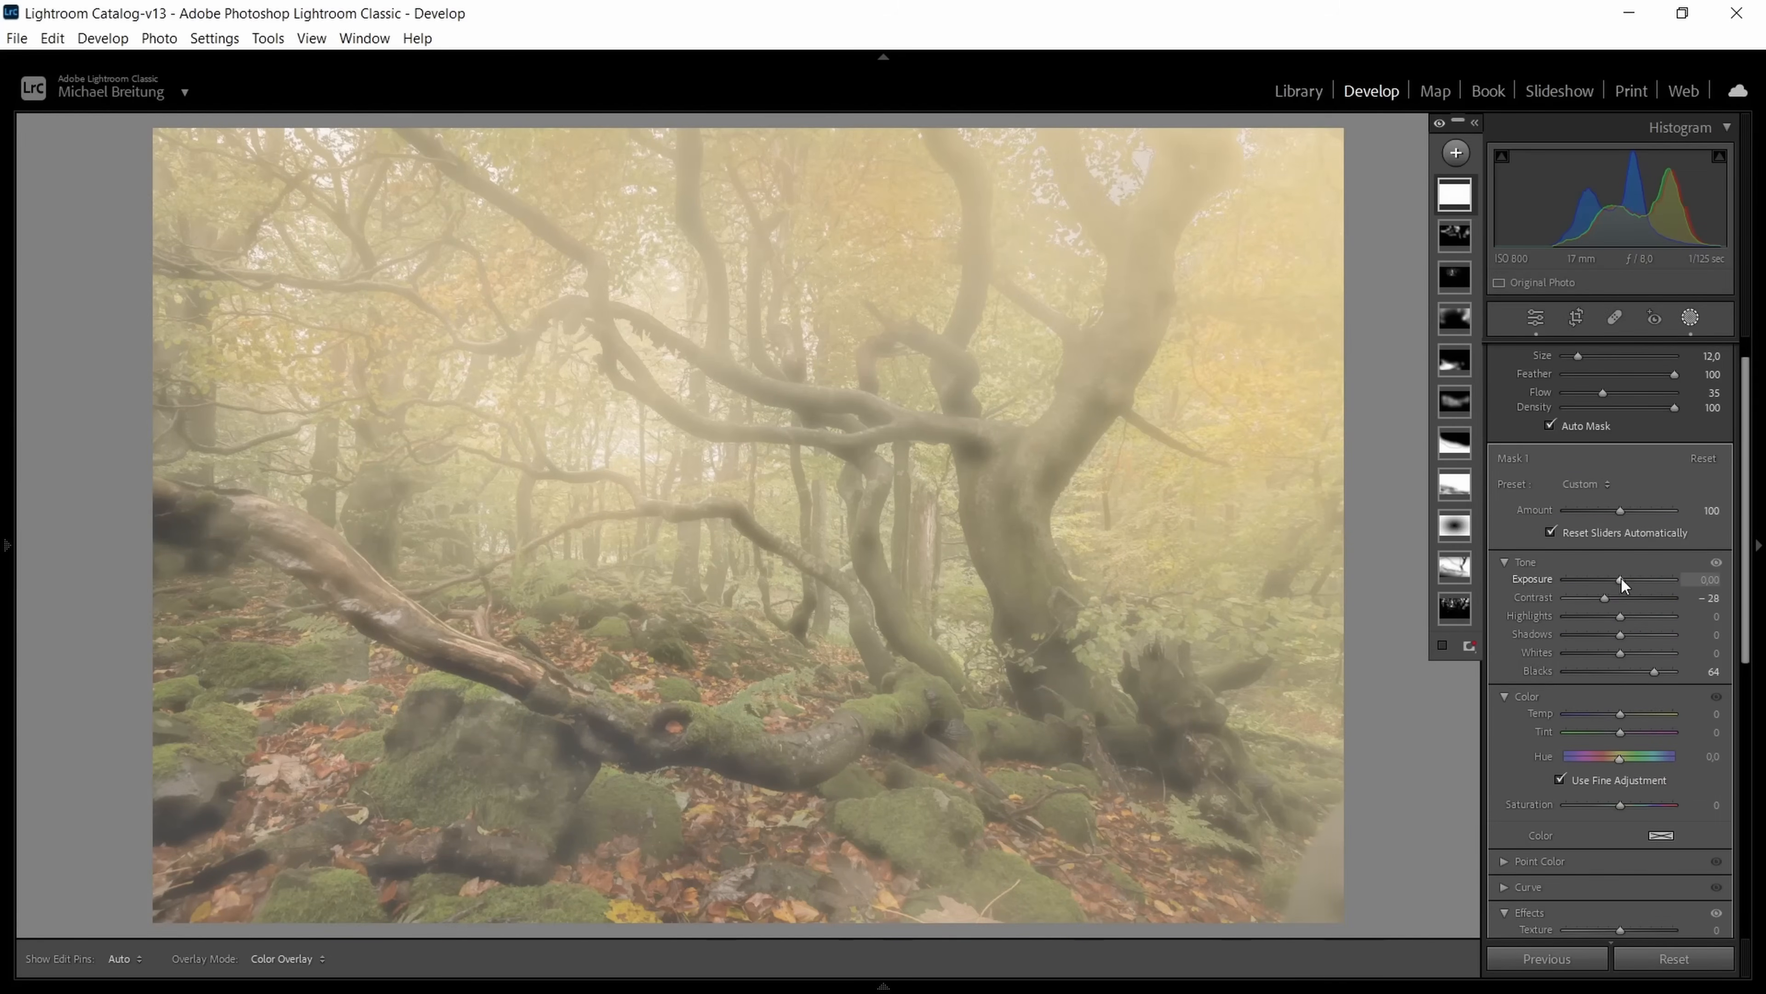
pyautogui.moveTo(1622, 578); pyautogui.dragTo(1612, 578)
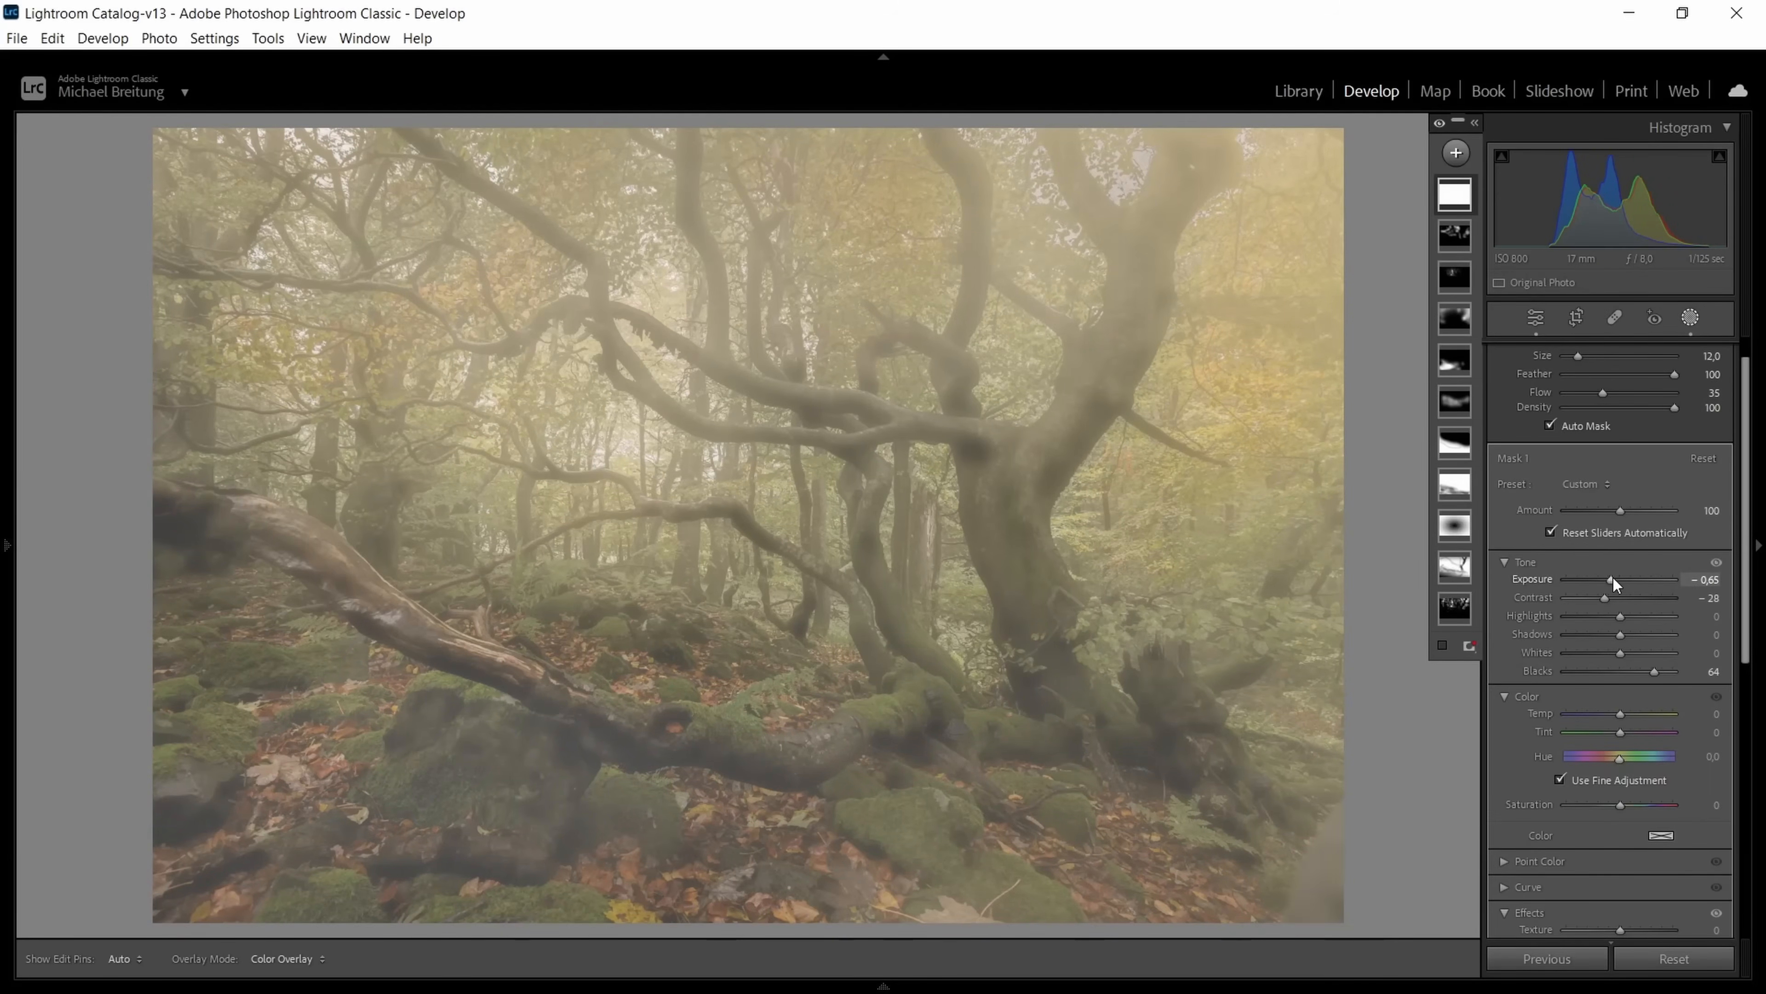
pyautogui.moveTo(1610, 578); pyautogui.dragTo(1600, 577)
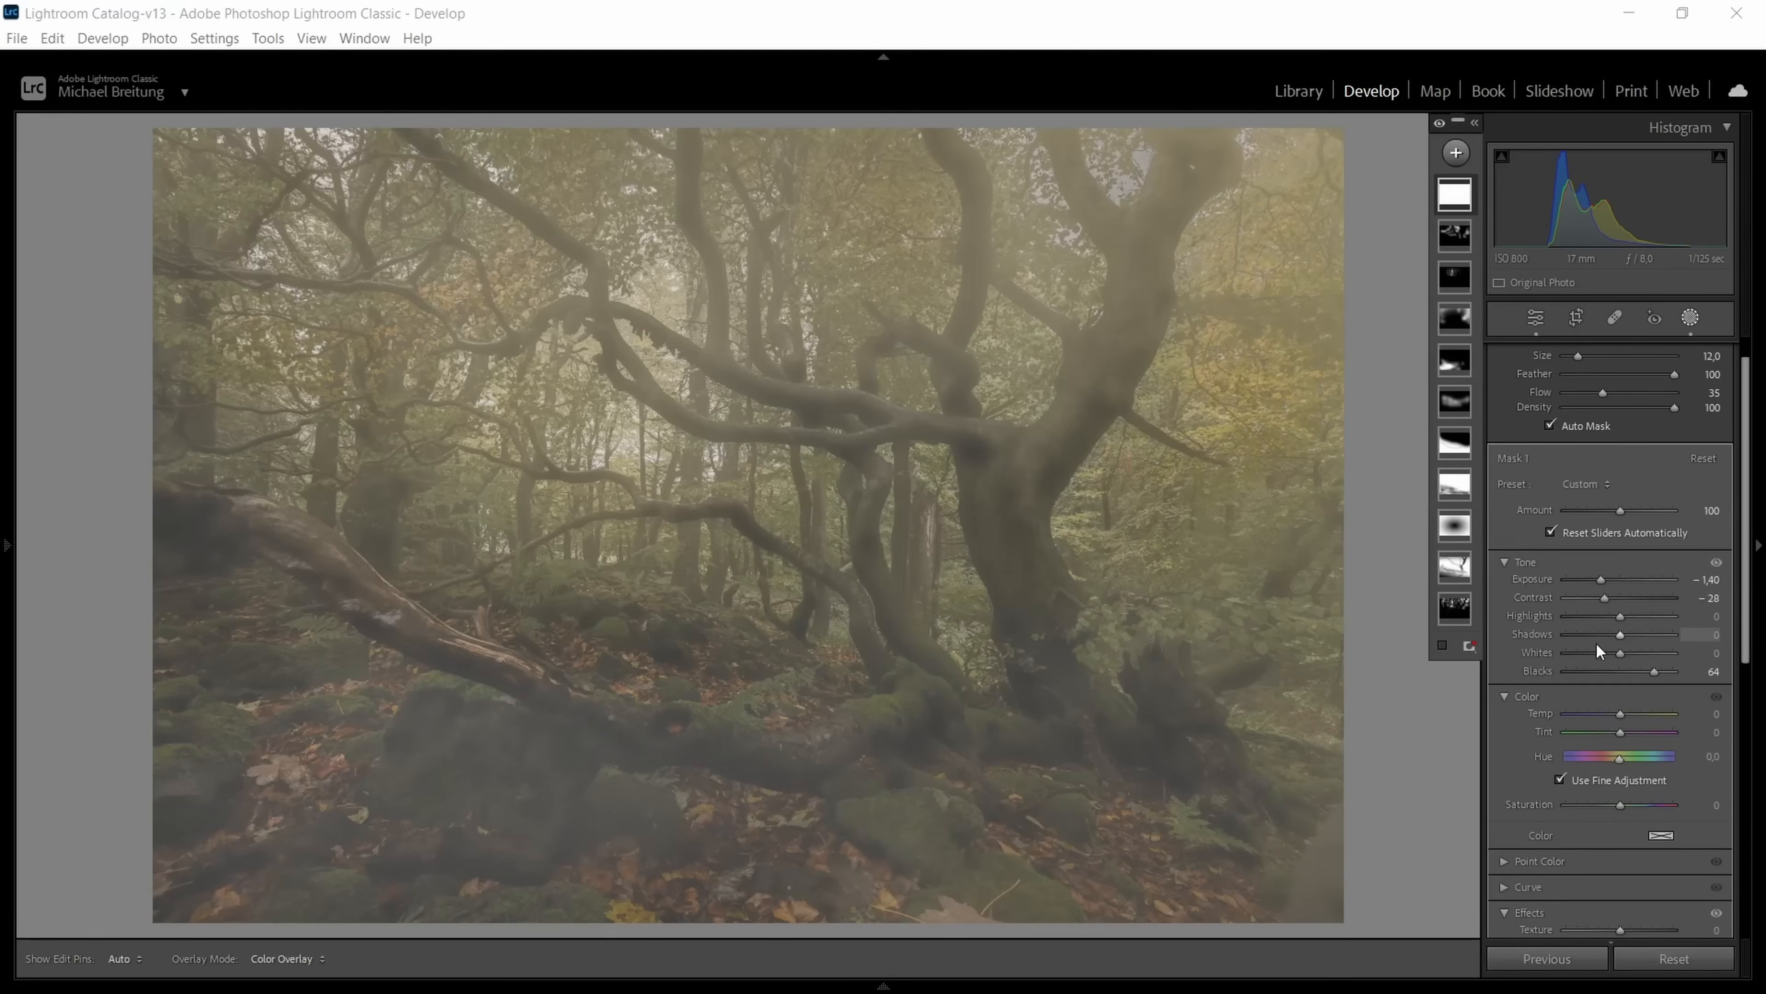
pyautogui.moveTo(1605, 599); pyautogui.dragTo(1609, 599)
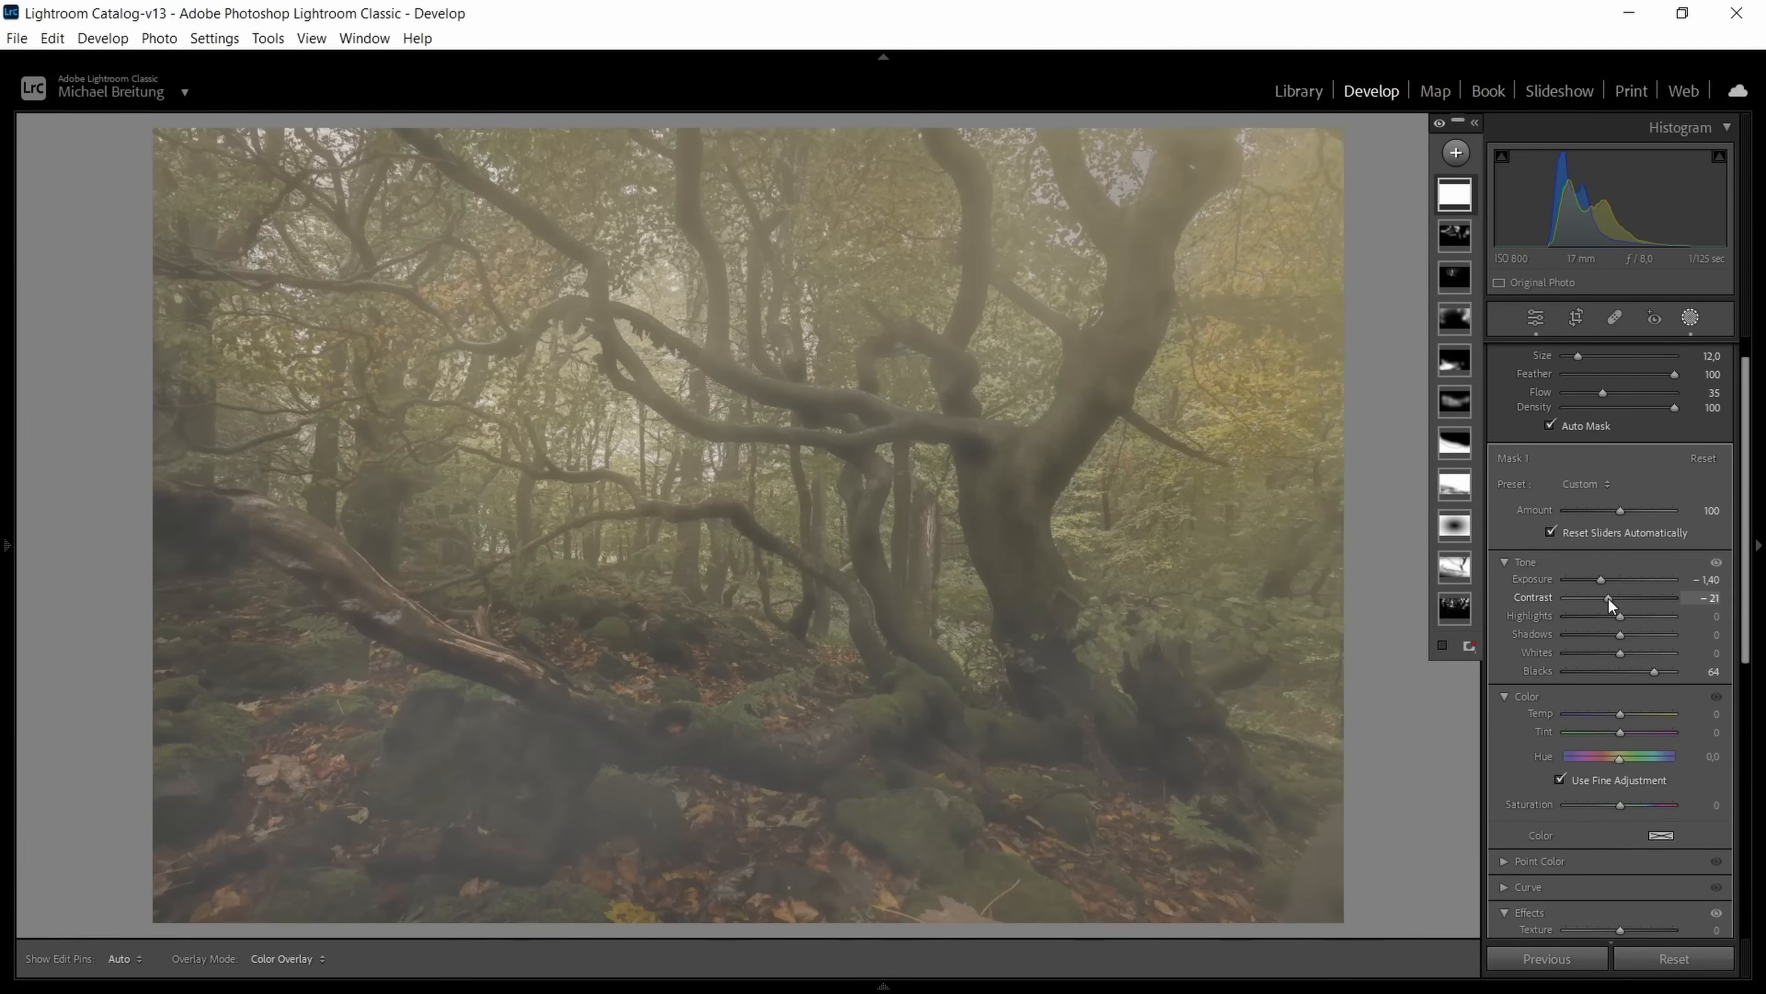
# Step: Mute and cool the mask's colors by setting Saturation to -8 and Temp to -6
pyautogui.scroll(-2, 1728, 658)
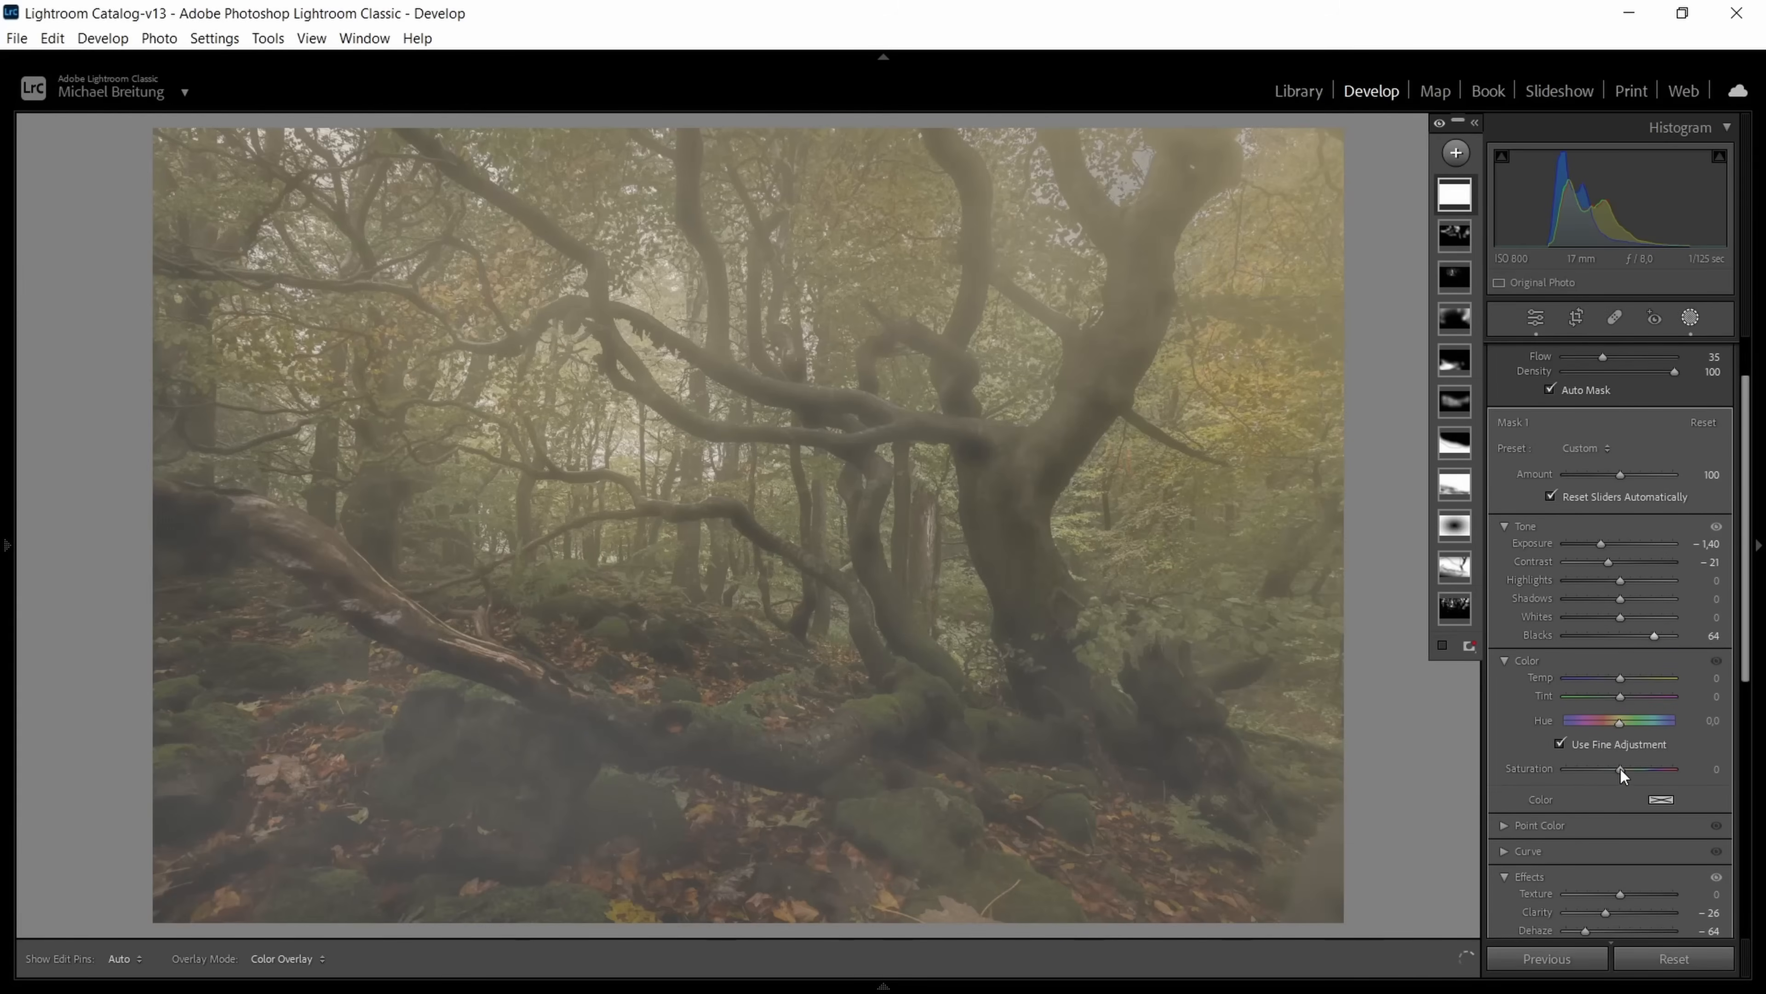
pyautogui.moveTo(1621, 770); pyautogui.dragTo(1616, 770)
pyautogui.moveTo(1619, 678); pyautogui.dragTo(1617, 678)
# Step: Set the mask's Highlights to -4 and Shadows to 4
pyautogui.scroll(-5, 1625, 670)
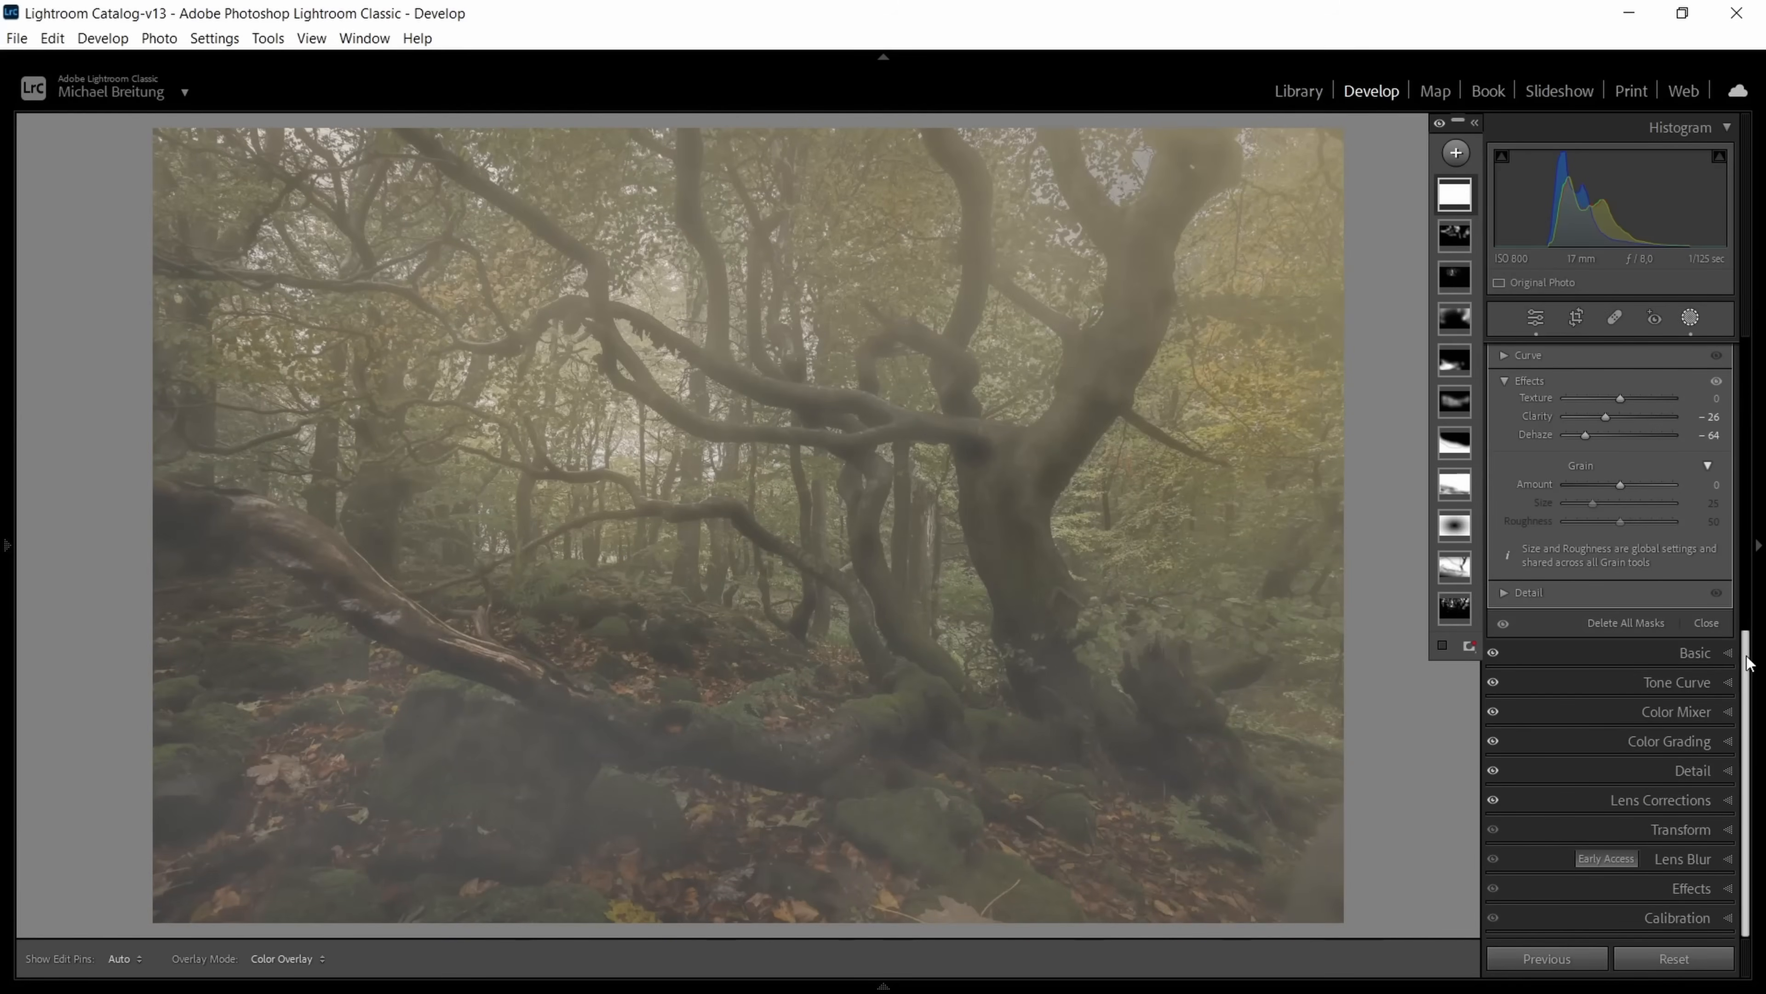
pyautogui.moveTo(1753, 665); pyautogui.dragTo(1752, 487)
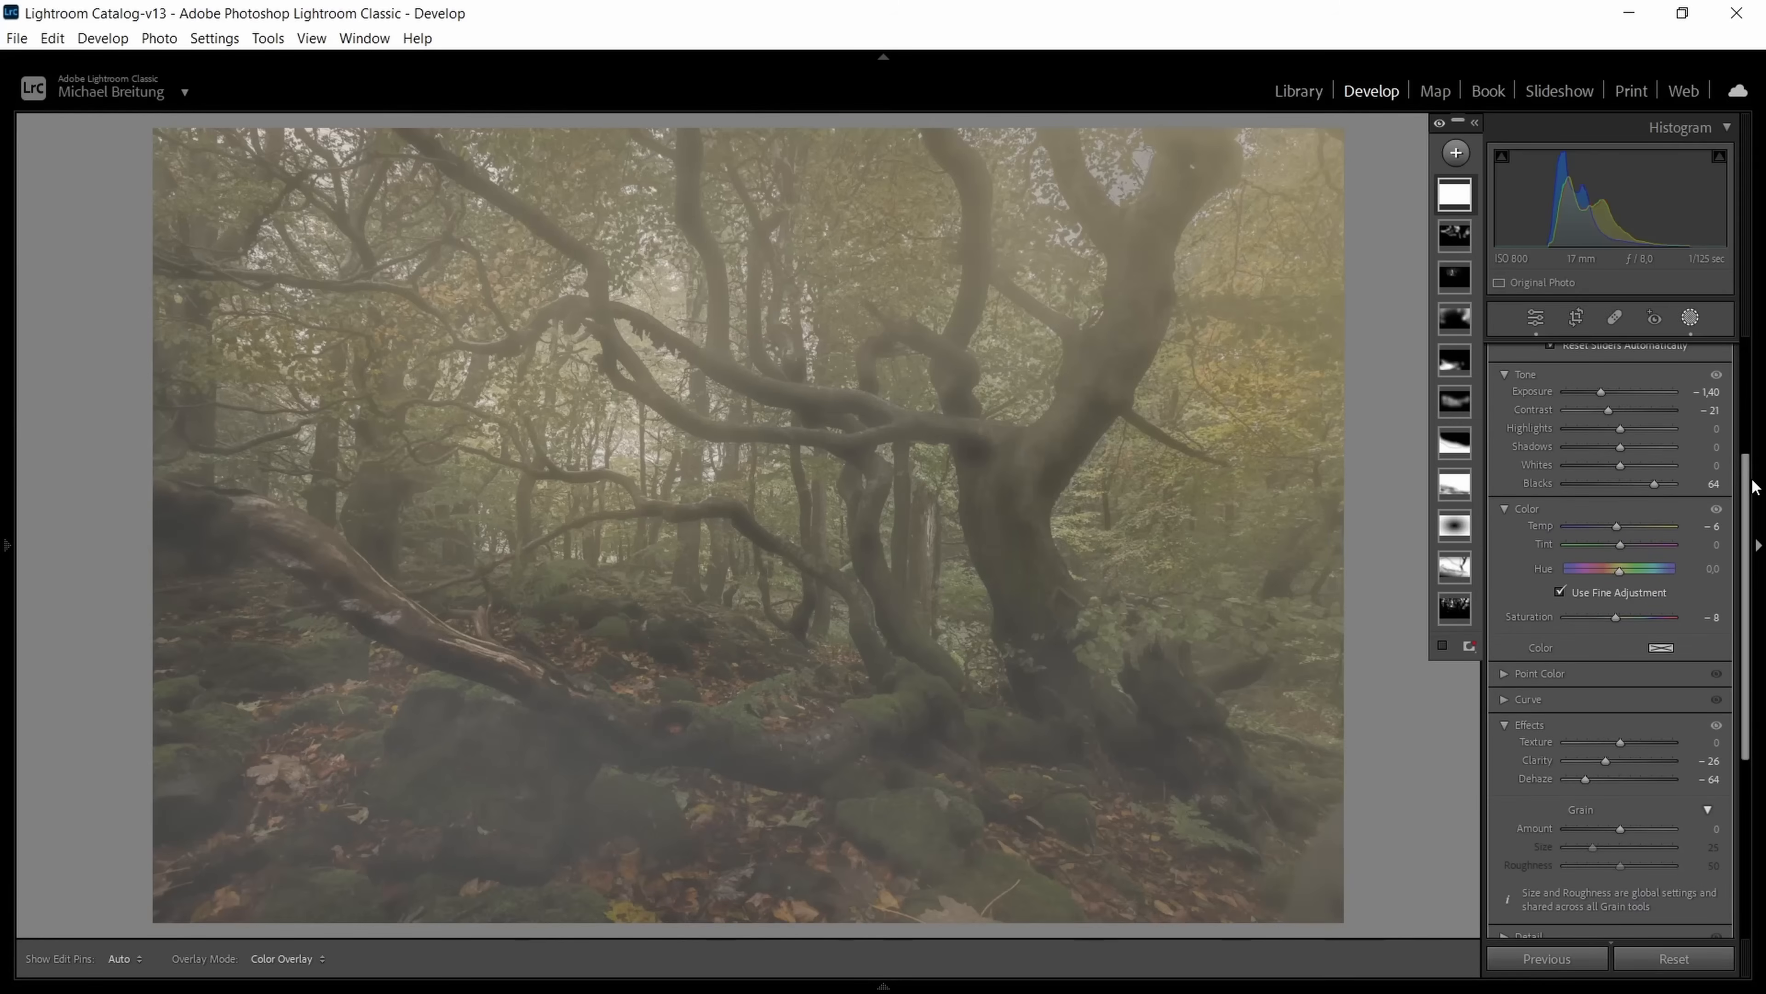
pyautogui.click(1611, 428)
pyautogui.moveTo(1620, 446); pyautogui.dragTo(1623, 446)
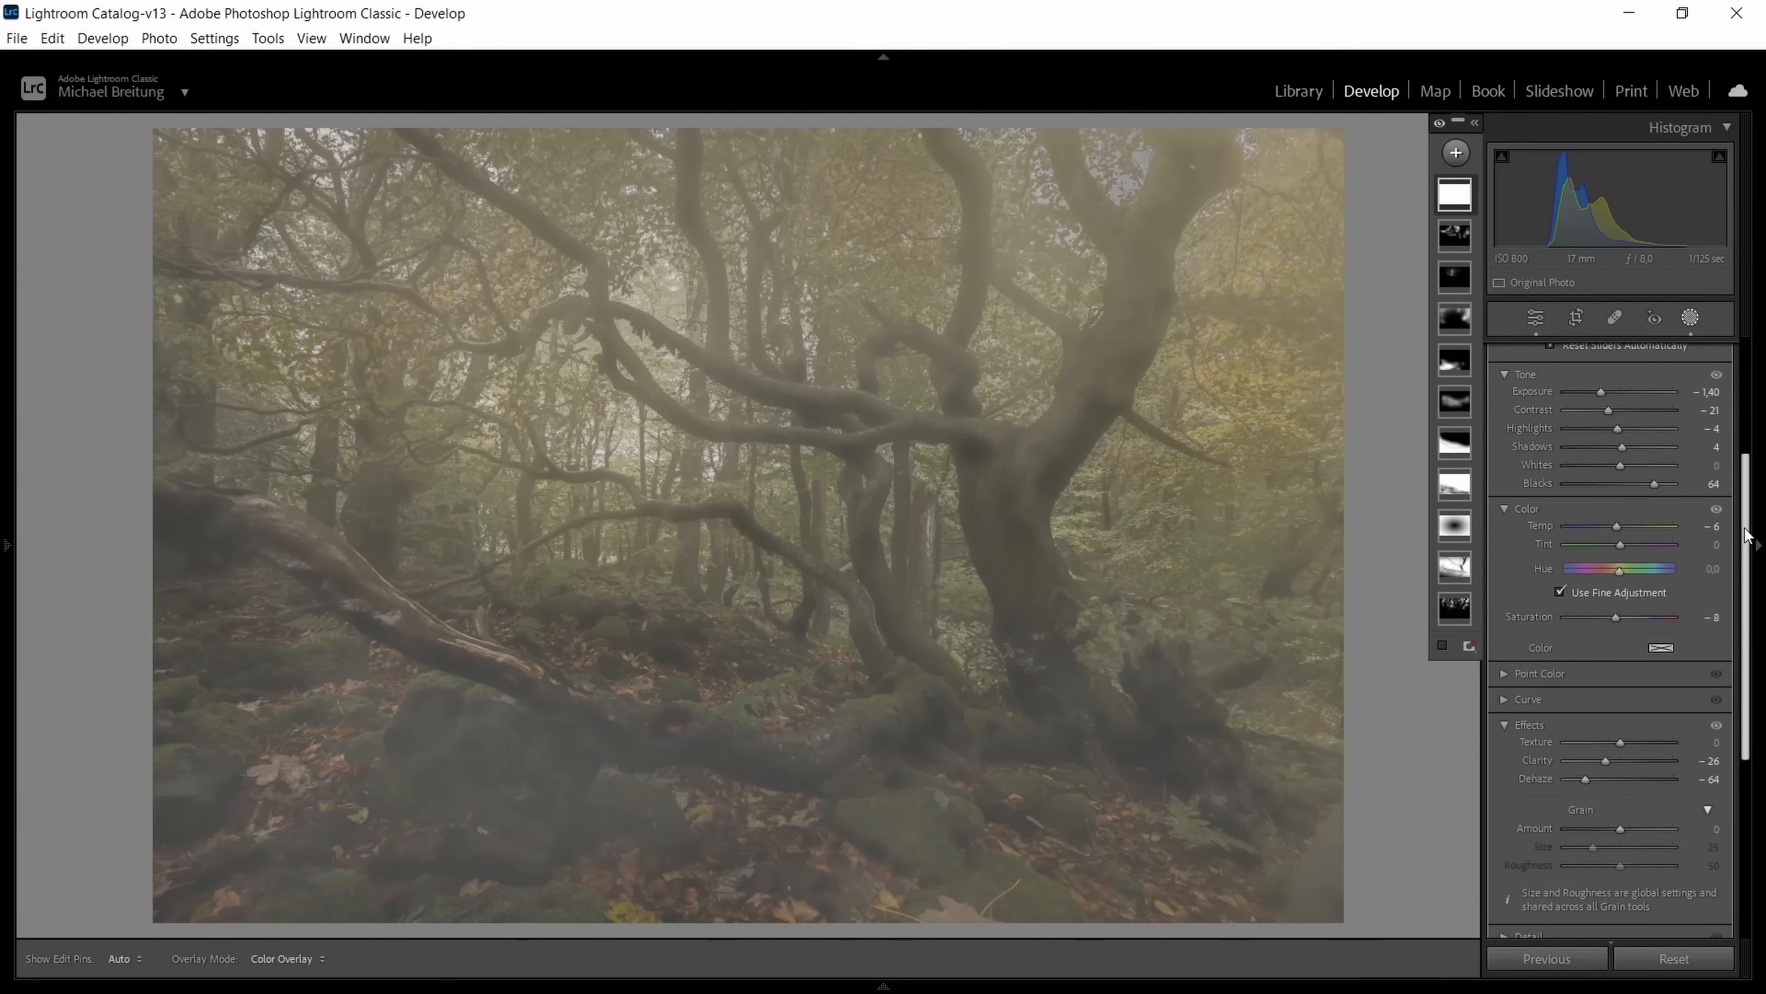
# Step: Turn off the mask's inversion and set the brush to Size 27.8 and Flow 49
pyautogui.moveTo(1747, 536); pyautogui.dragTo(1749, 397)
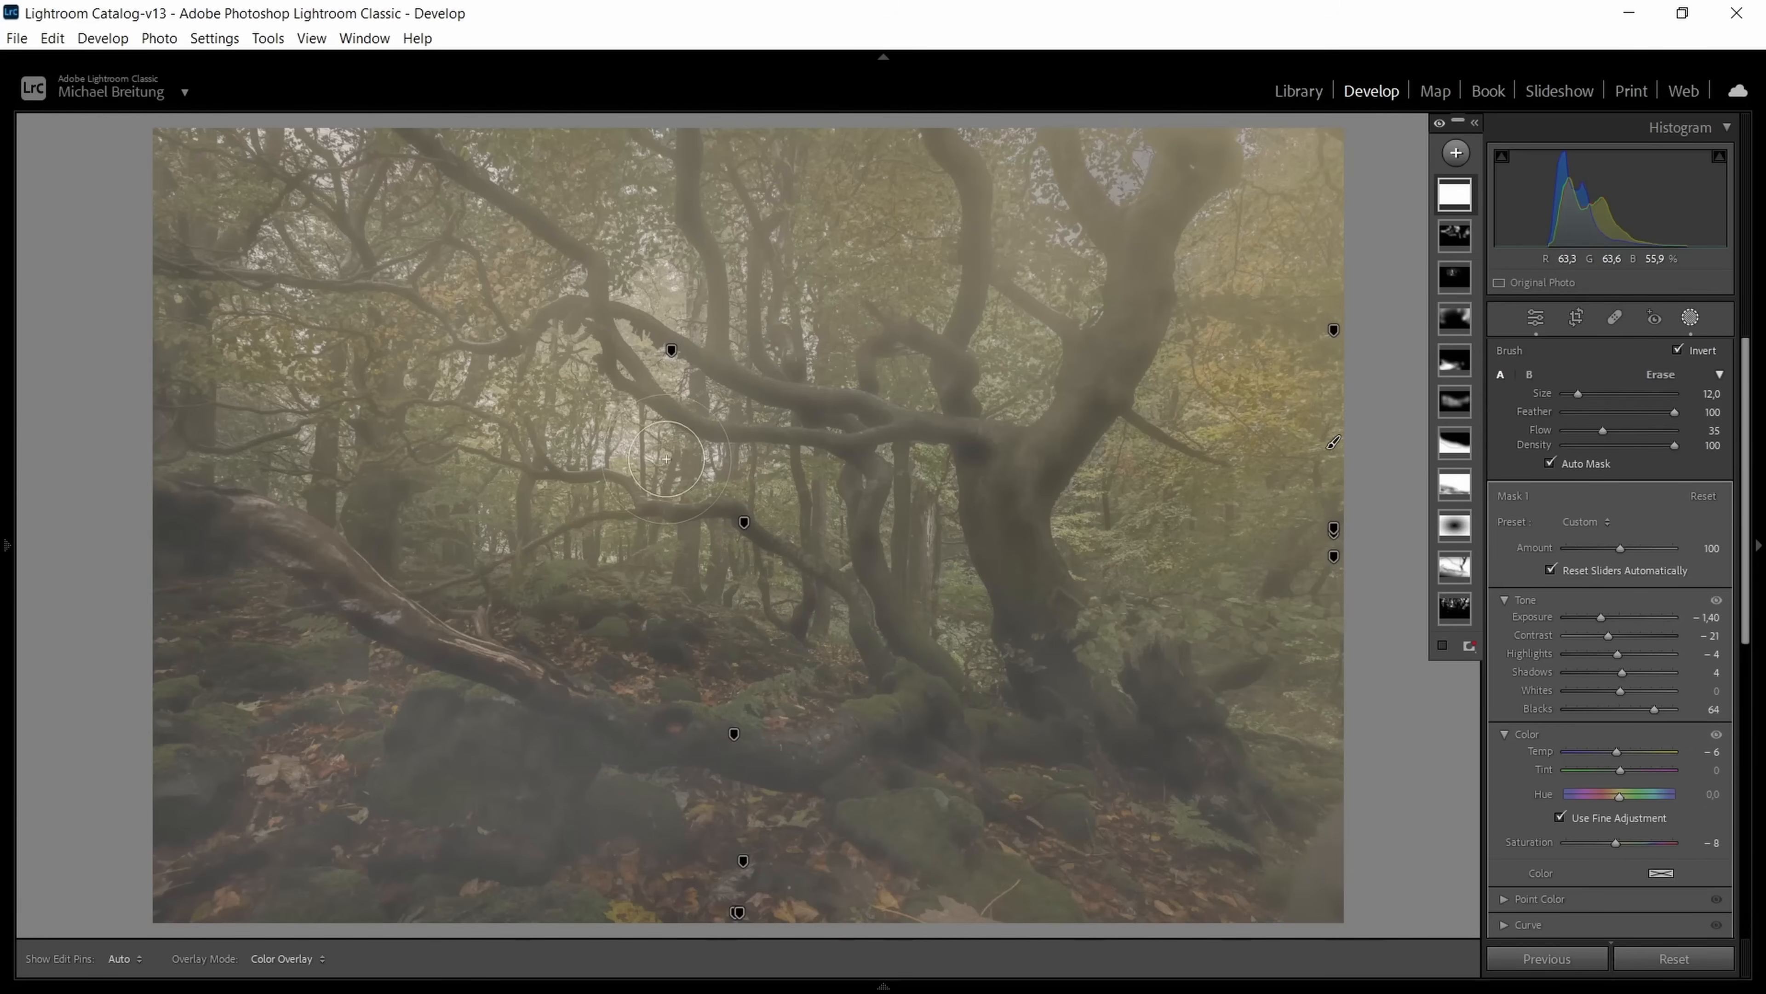
pyautogui.click(1678, 348)
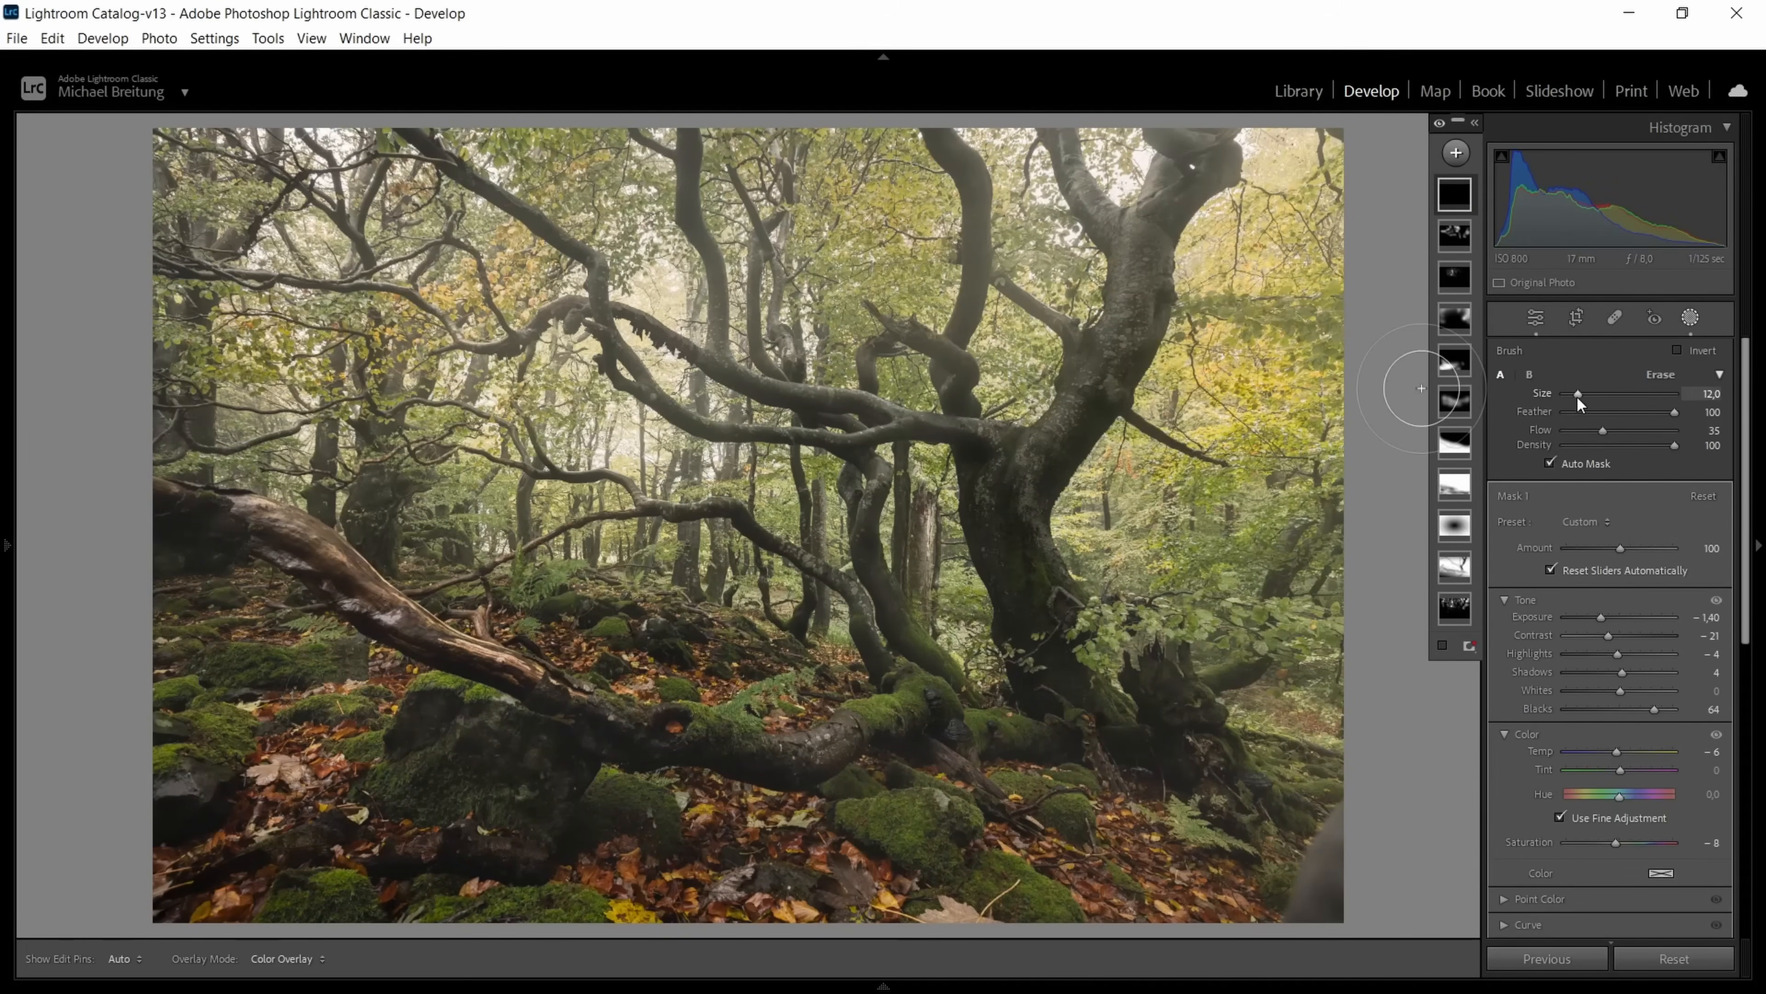
pyautogui.moveTo(1577, 393); pyautogui.dragTo(1586, 395)
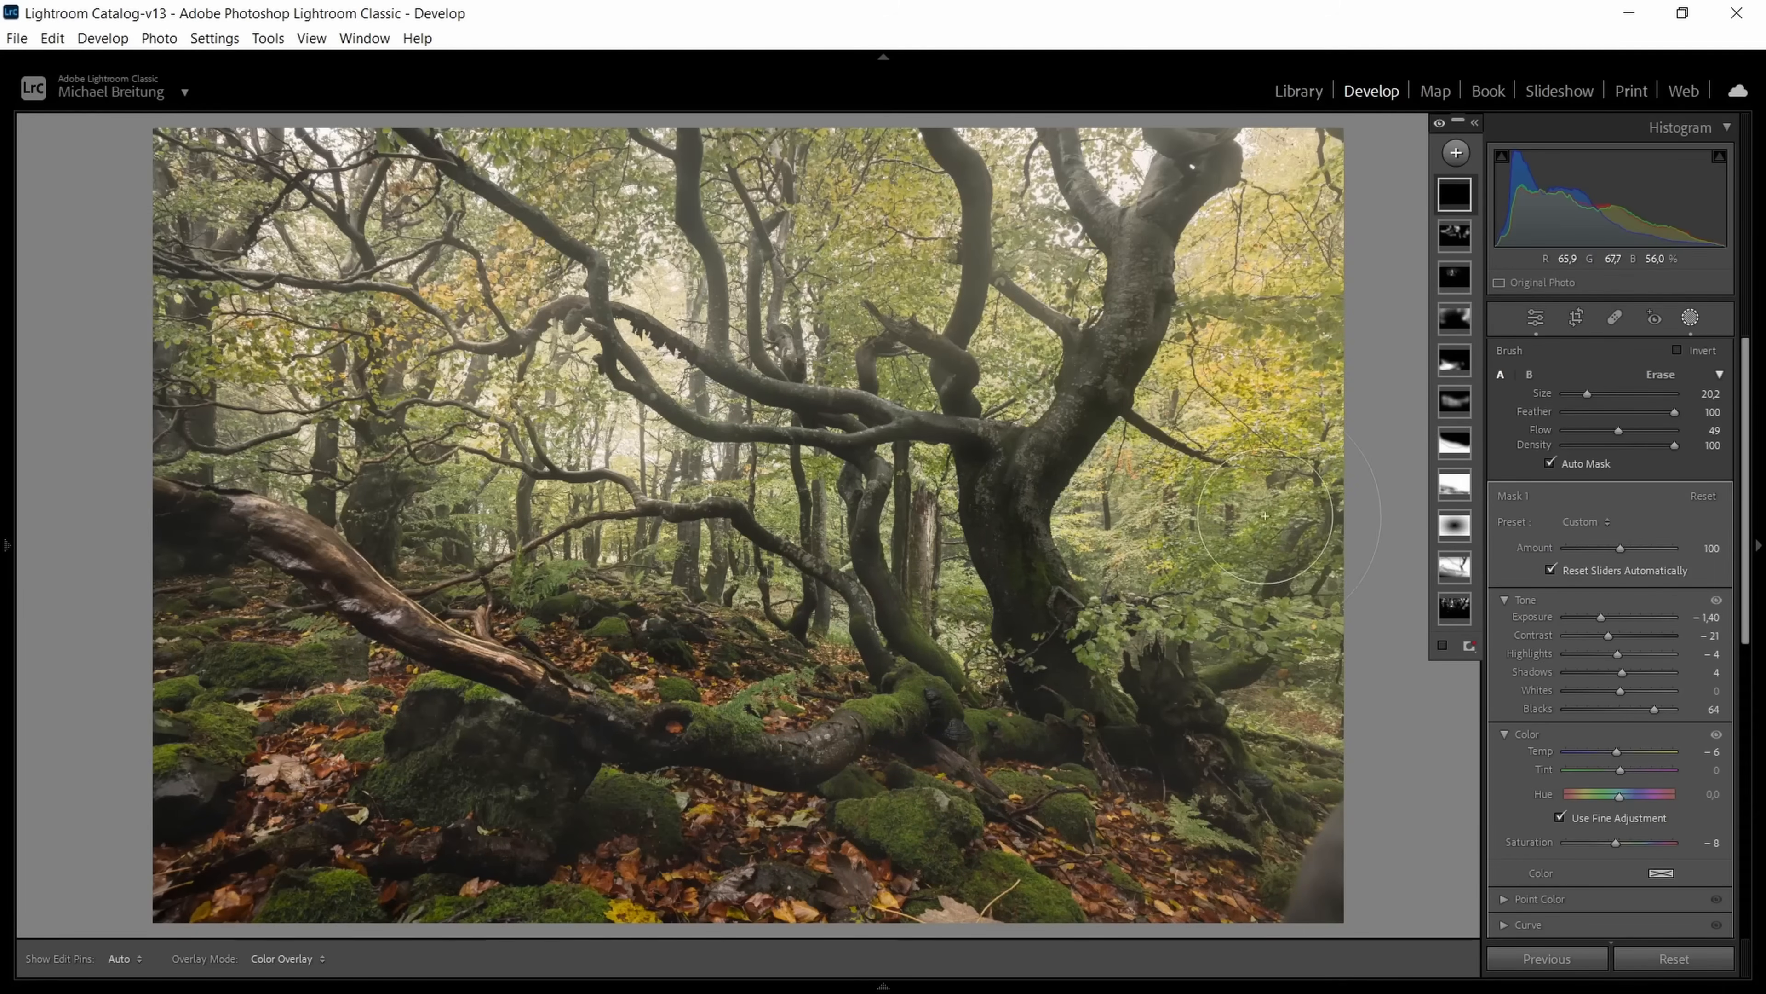
pyautogui.moveTo(1589, 398); pyautogui.dragTo(1598, 397)
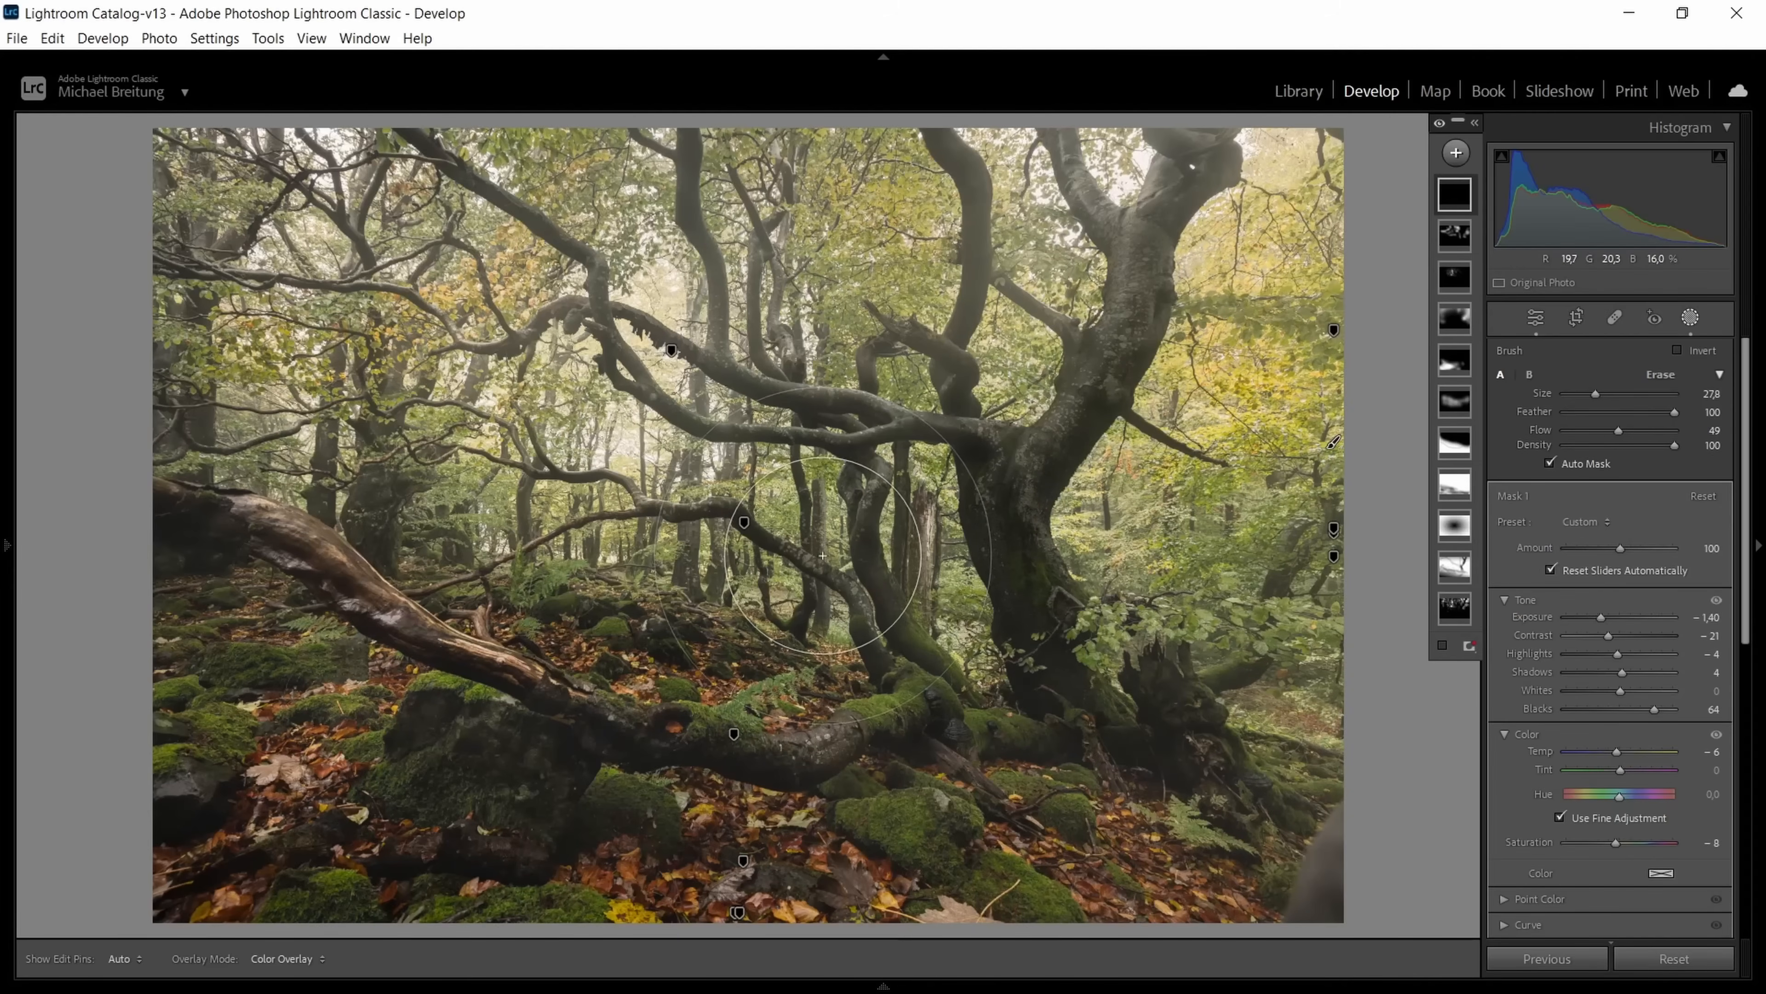
# Step: Paint fog over the background between the central trunks, the bright foliage on the photo's right side and the forest on its left
pyautogui.press('h')
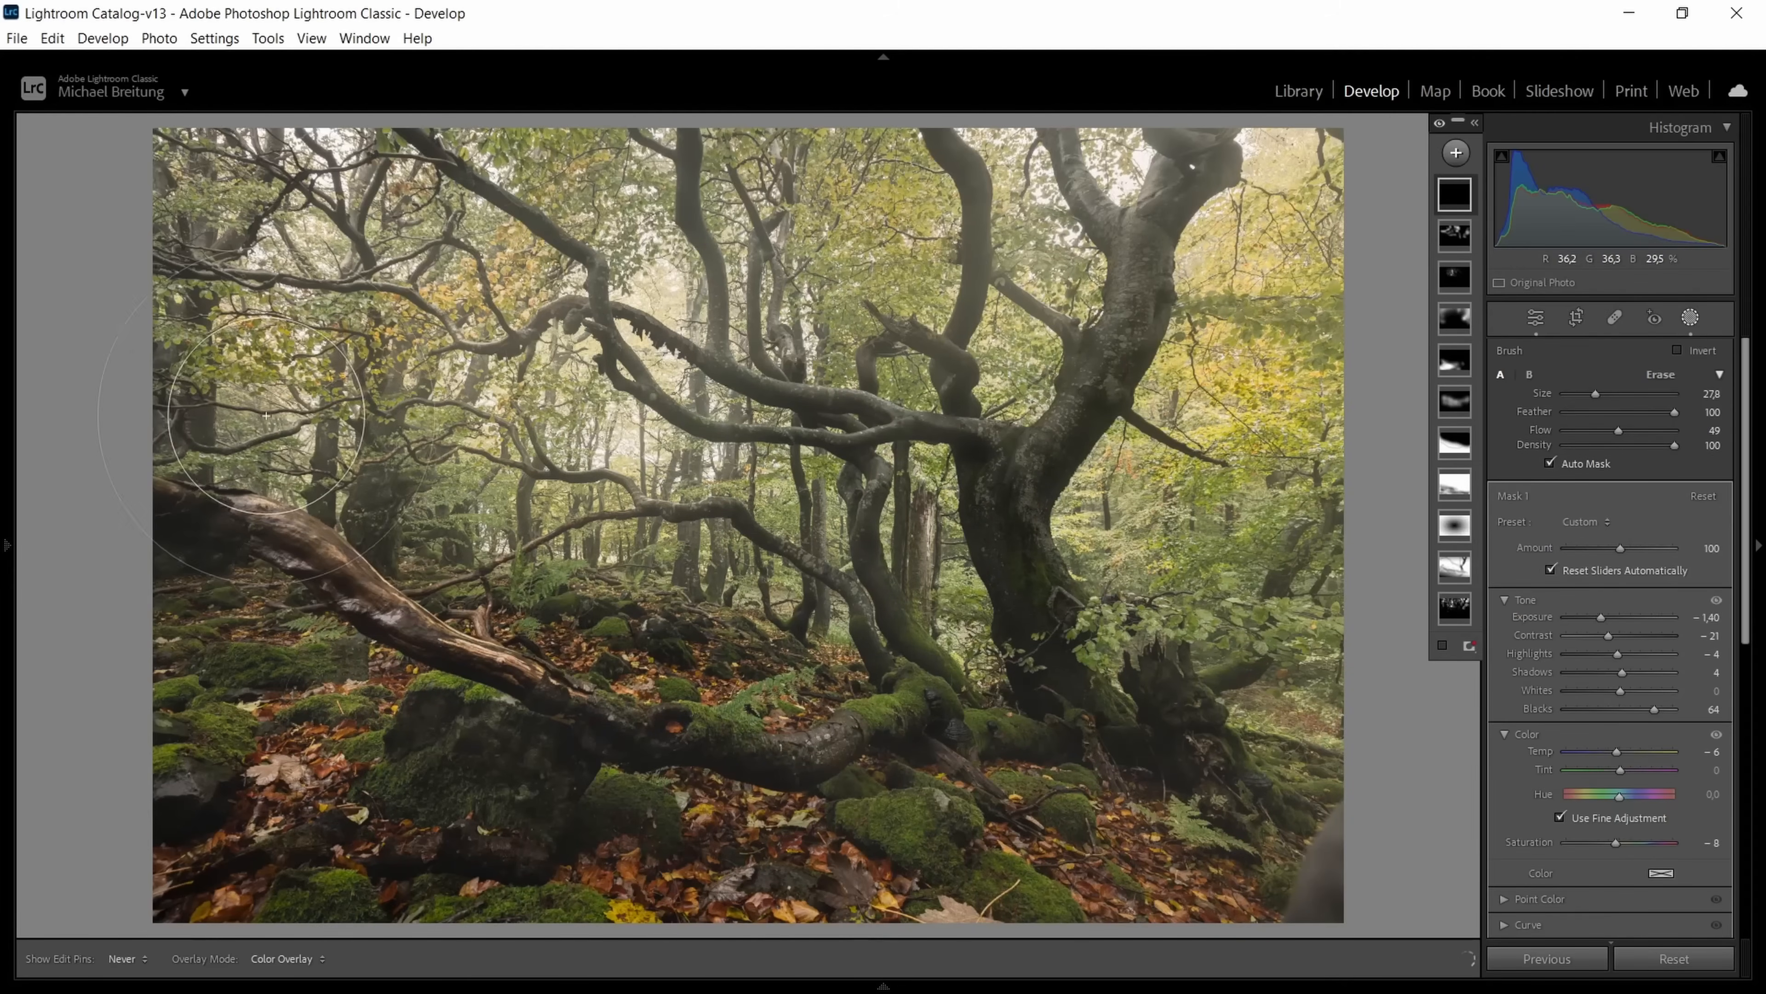
pyautogui.moveTo(837, 538)
pyautogui.mouseDown()
pyautogui.moveTo(702, 507)
pyautogui.moveTo(939, 591)
pyautogui.mouseUp()
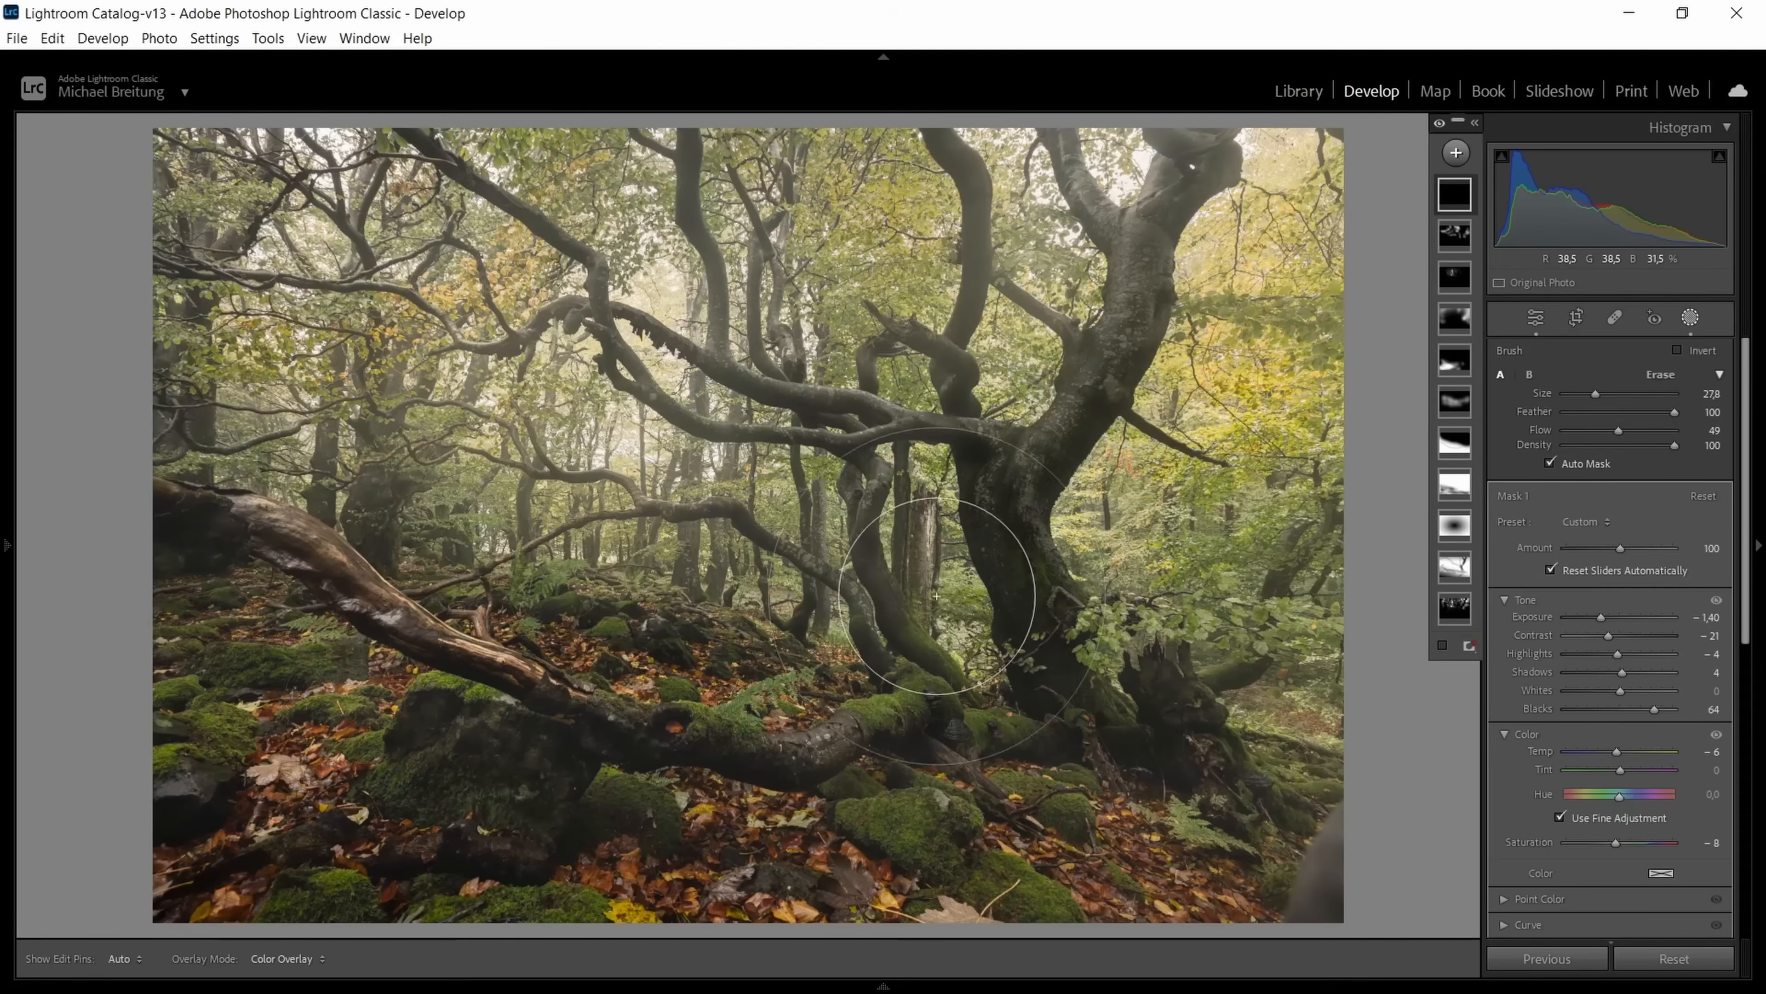
pyautogui.press('h')
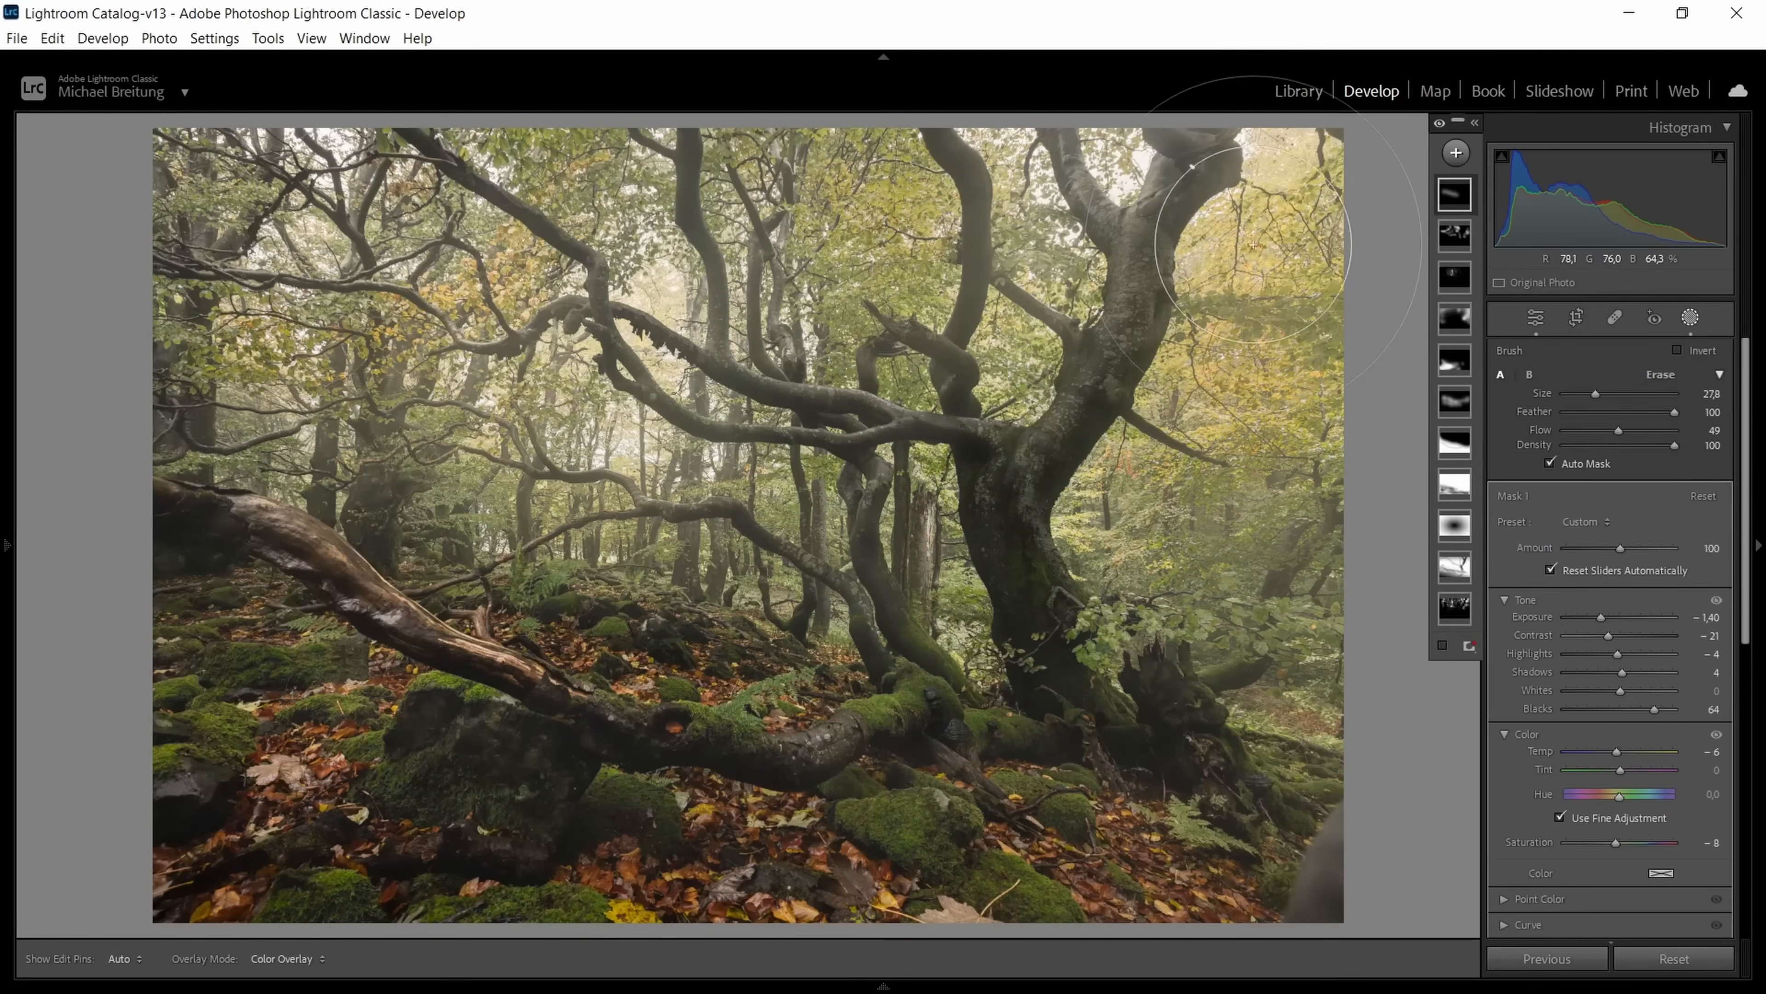
pyautogui.press('h')
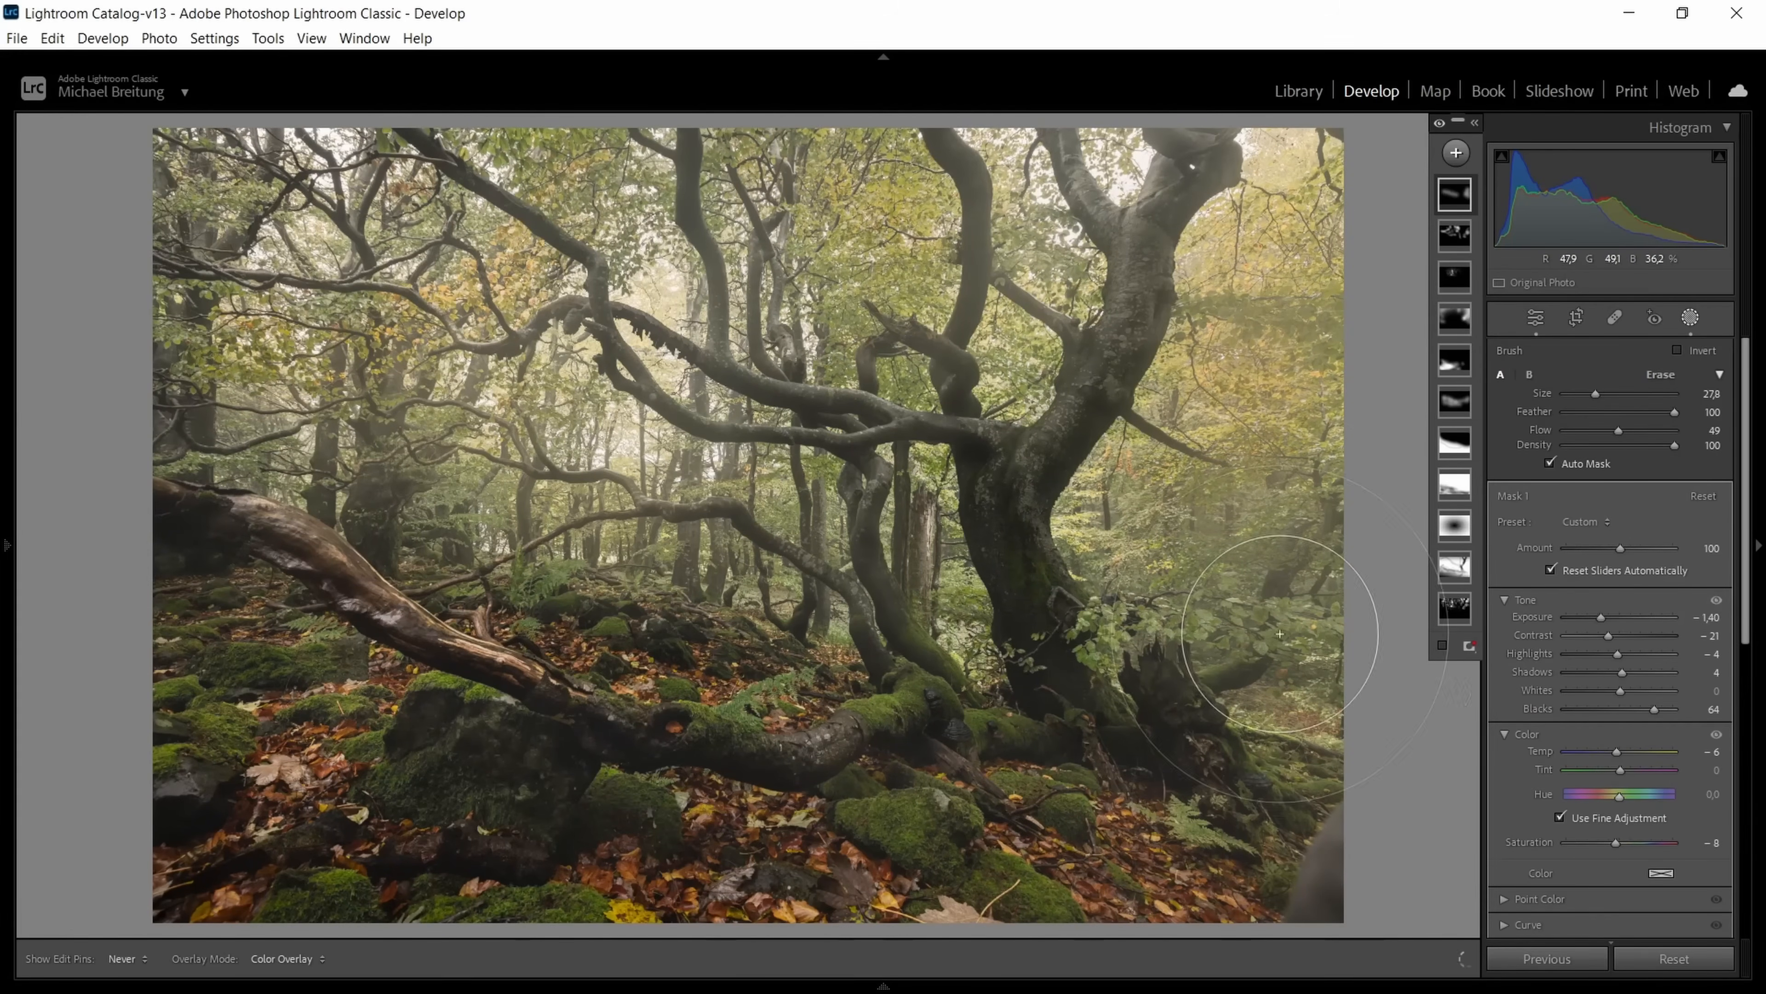
pyautogui.press('h')
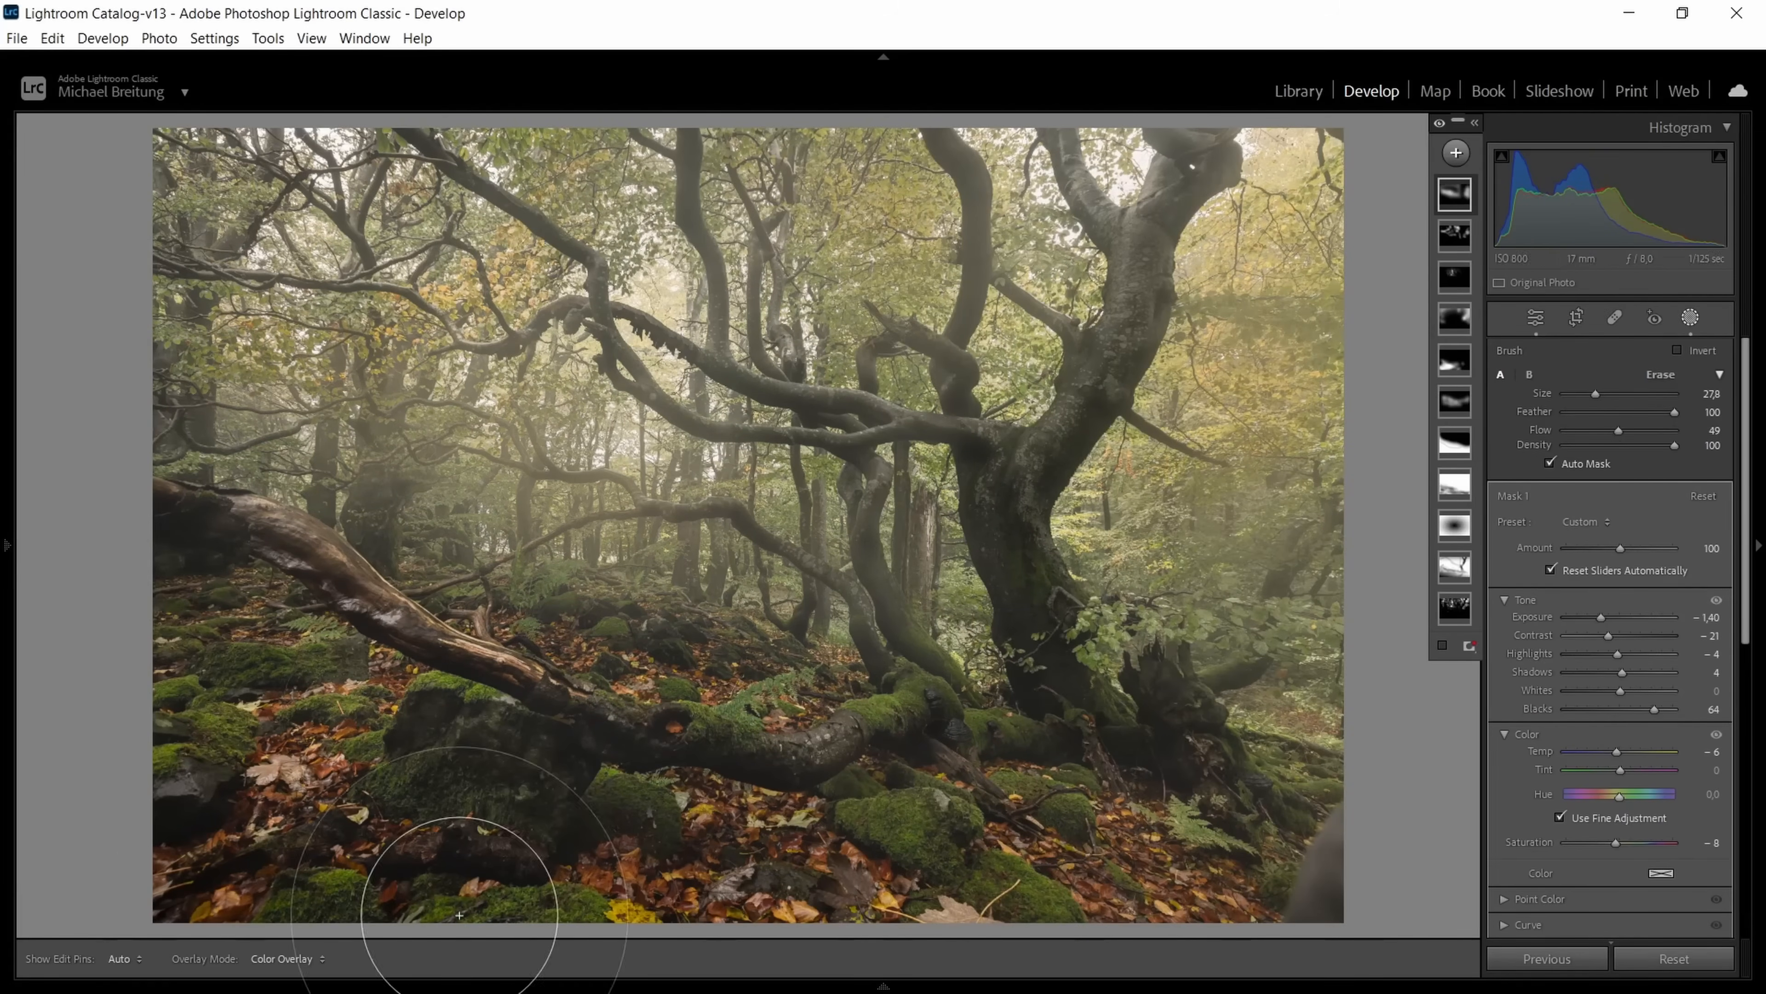
pyautogui.press('h')
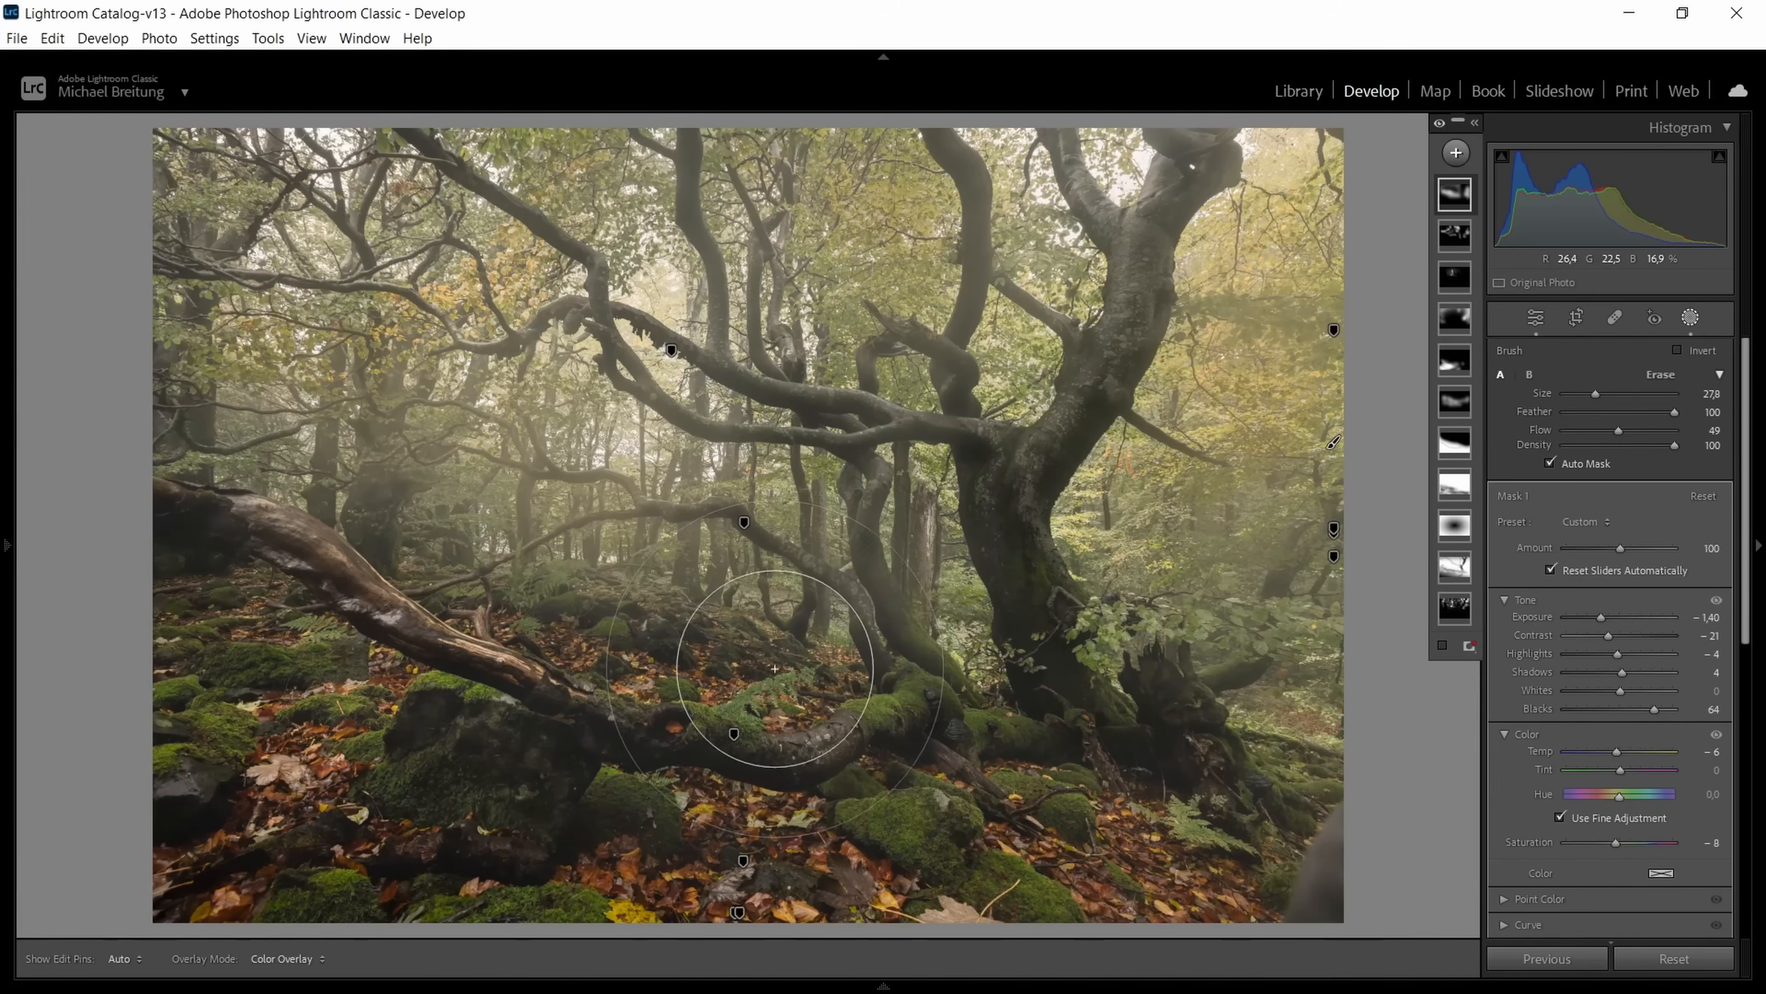
pyautogui.press('h')
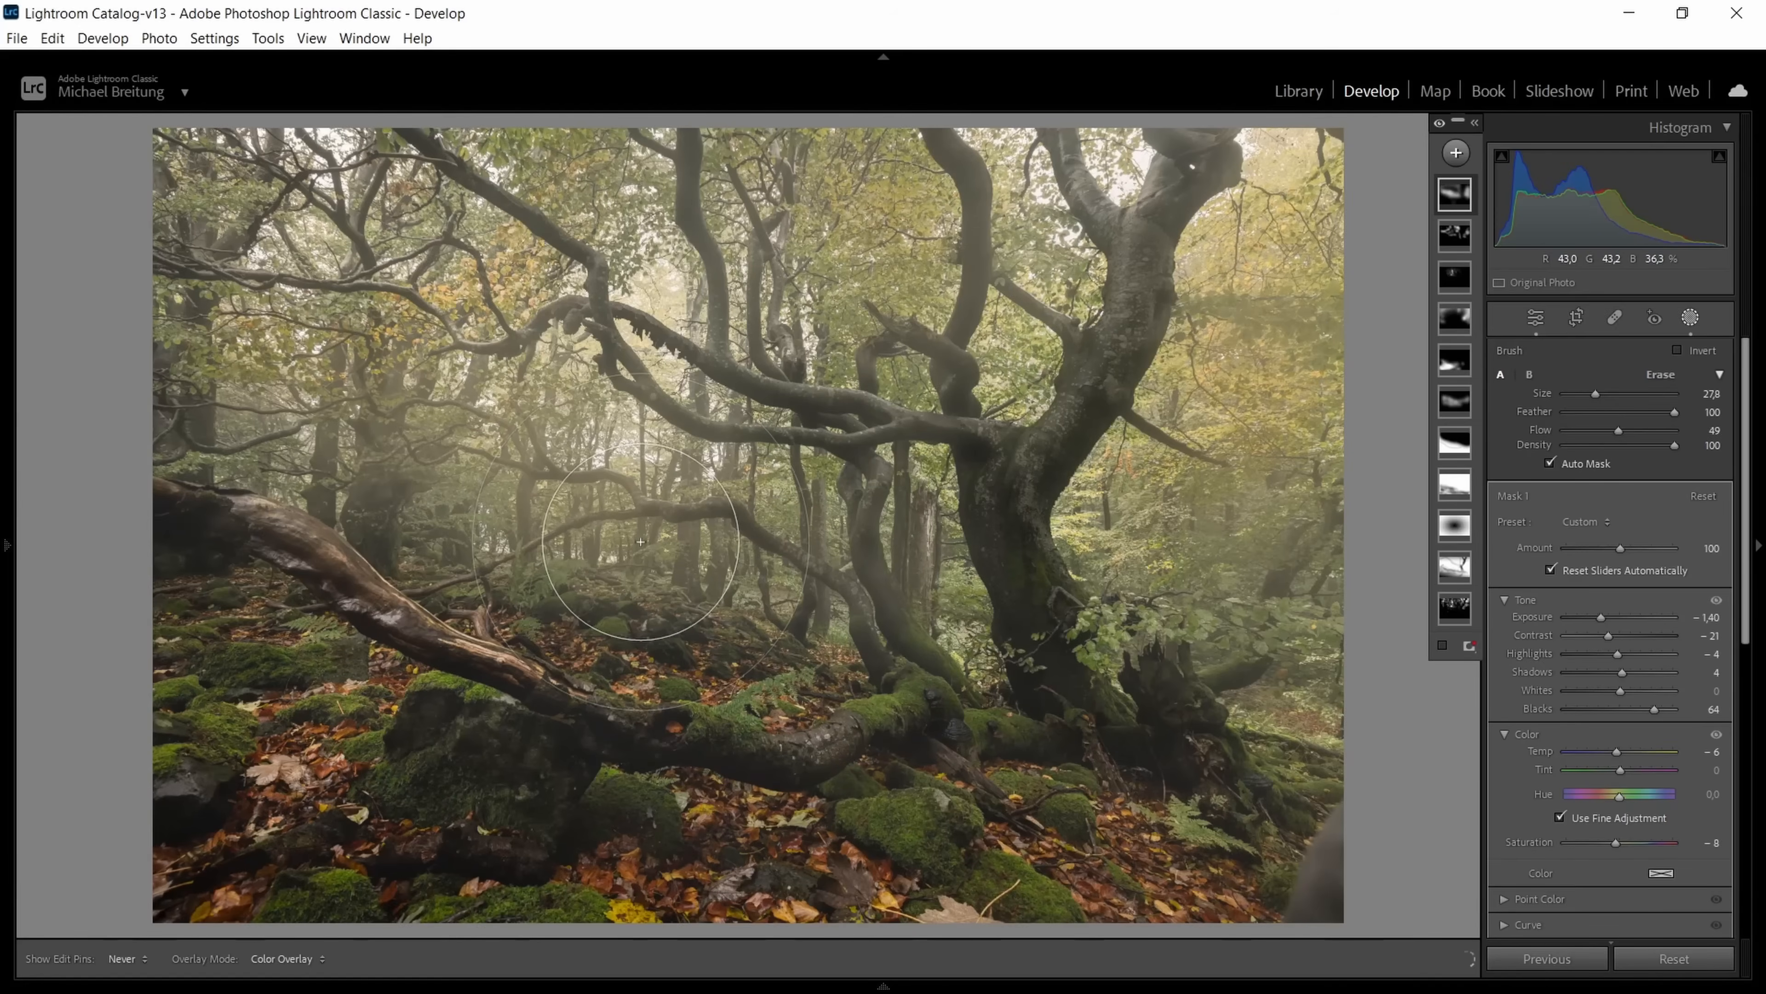
# Step: Set the brush size to 27.0 and extend the fog over the mossy ground and the forest behind the main tree
pyautogui.scroll(-1, 640, 545)
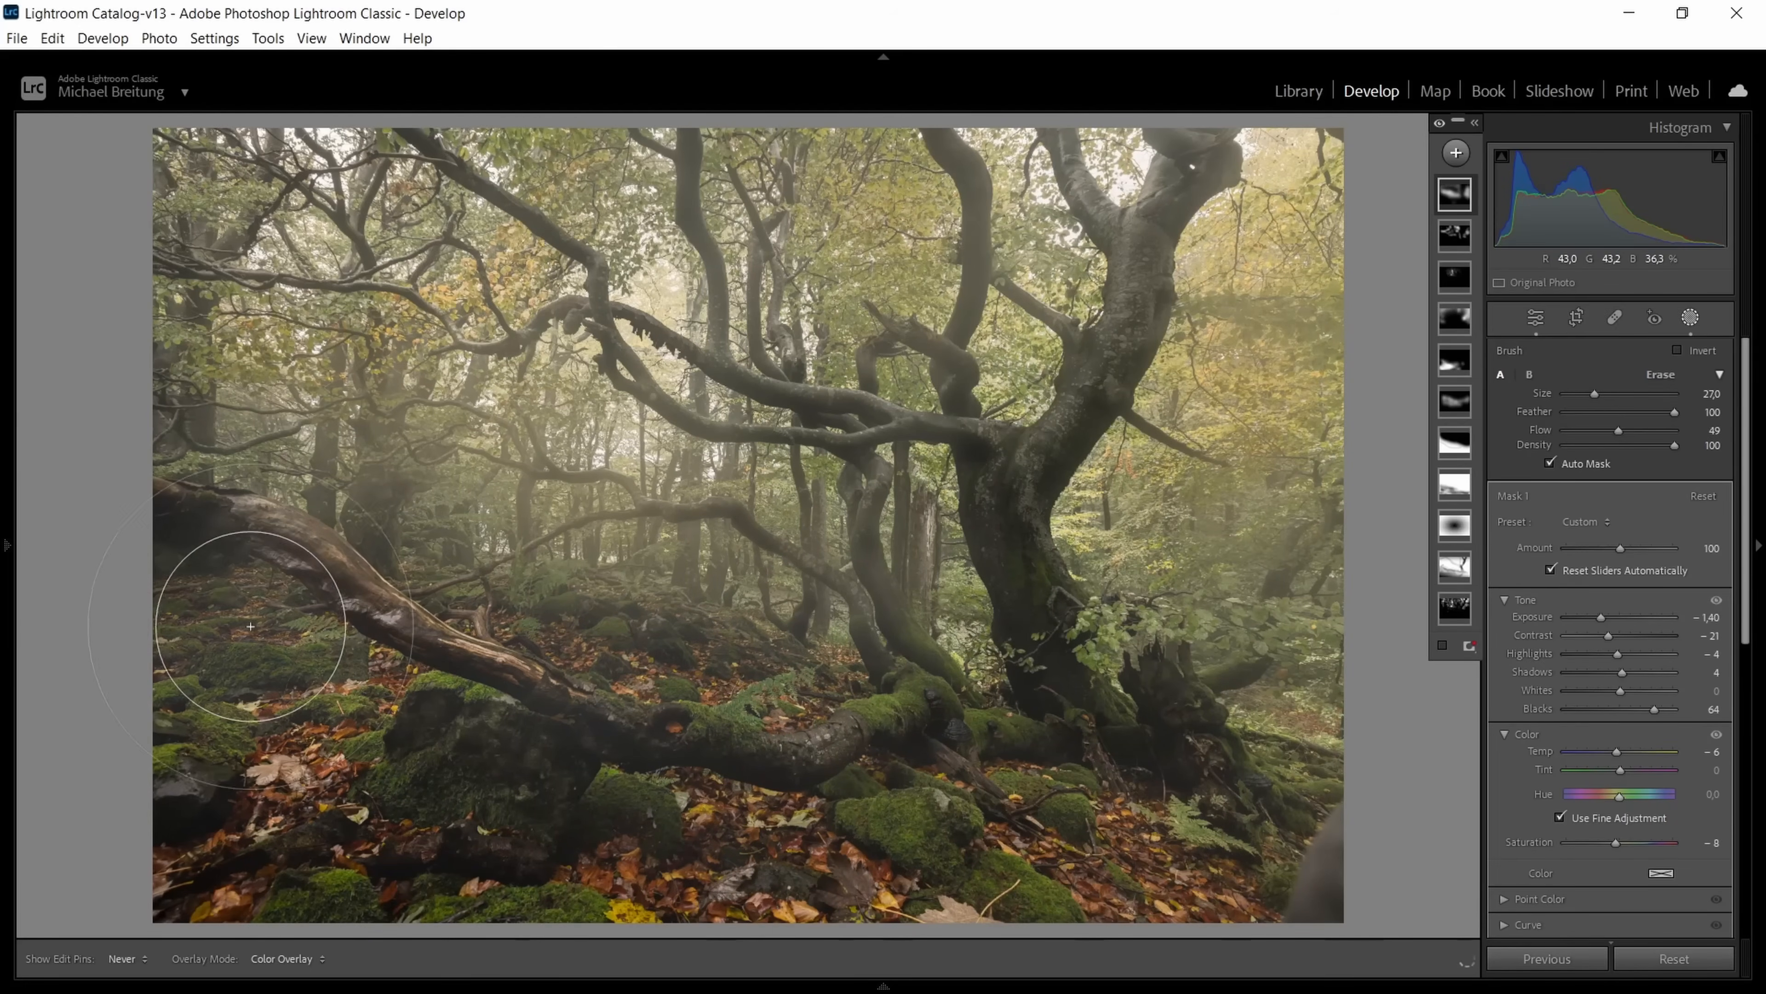
pyautogui.press('h')
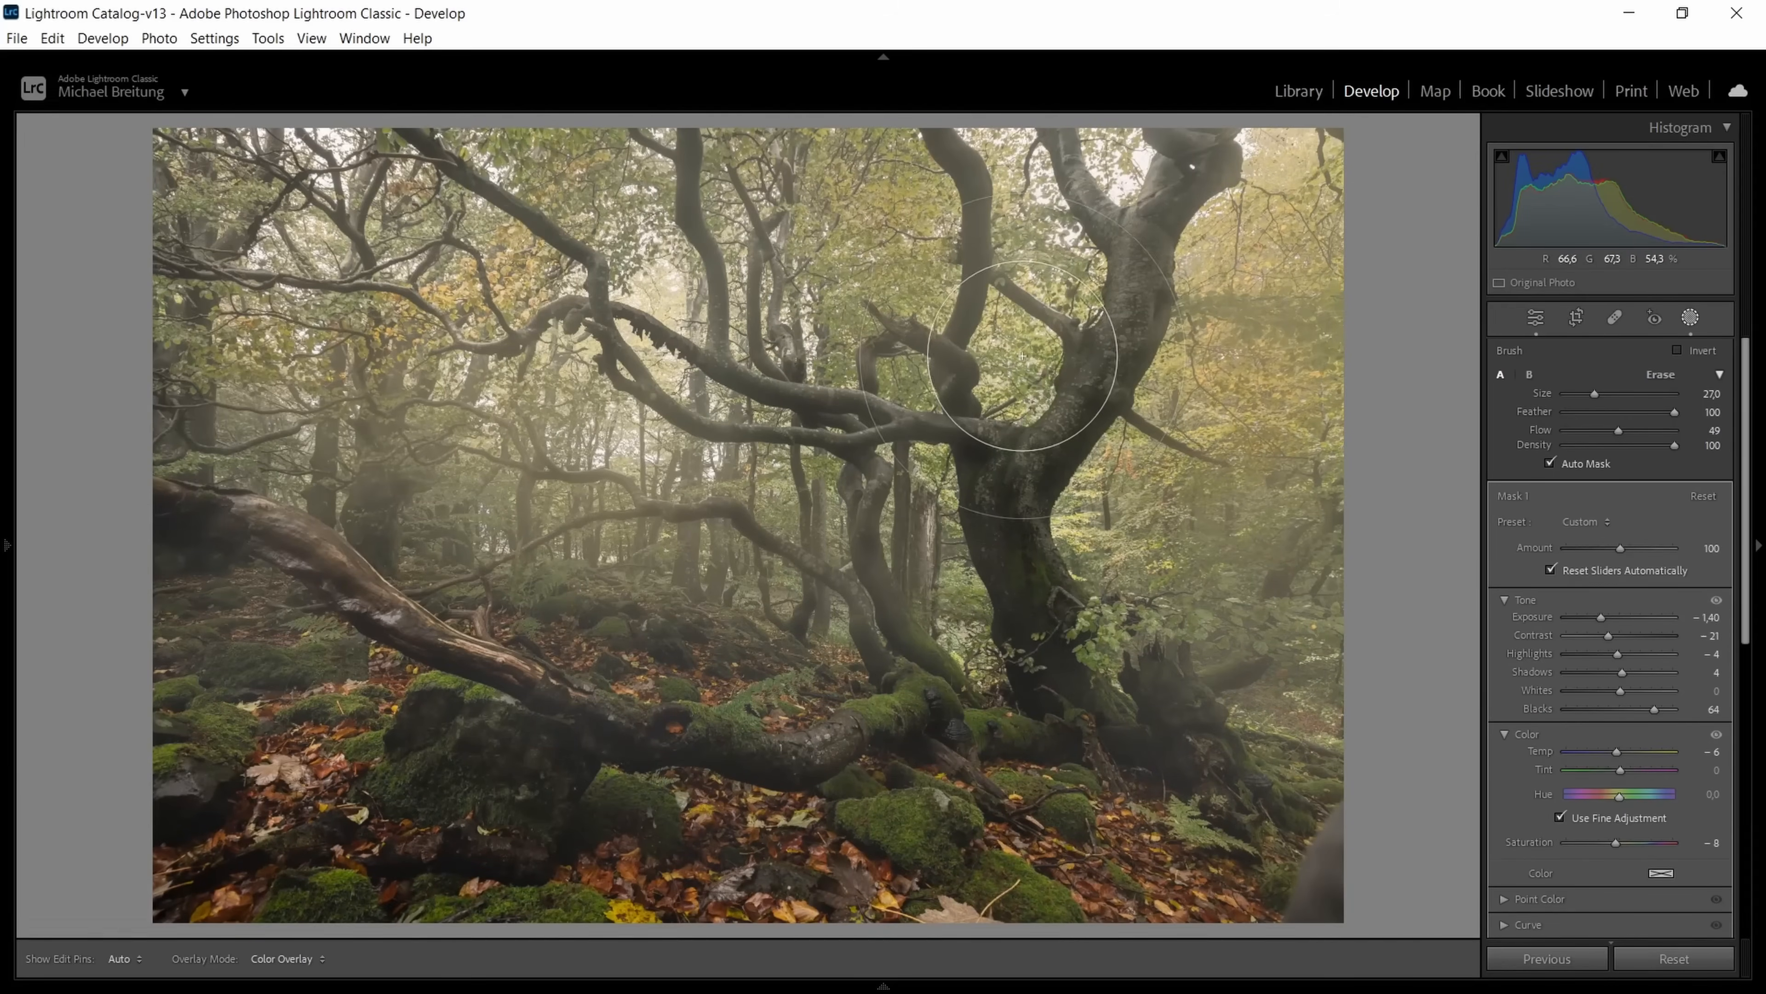
pyautogui.press('h')
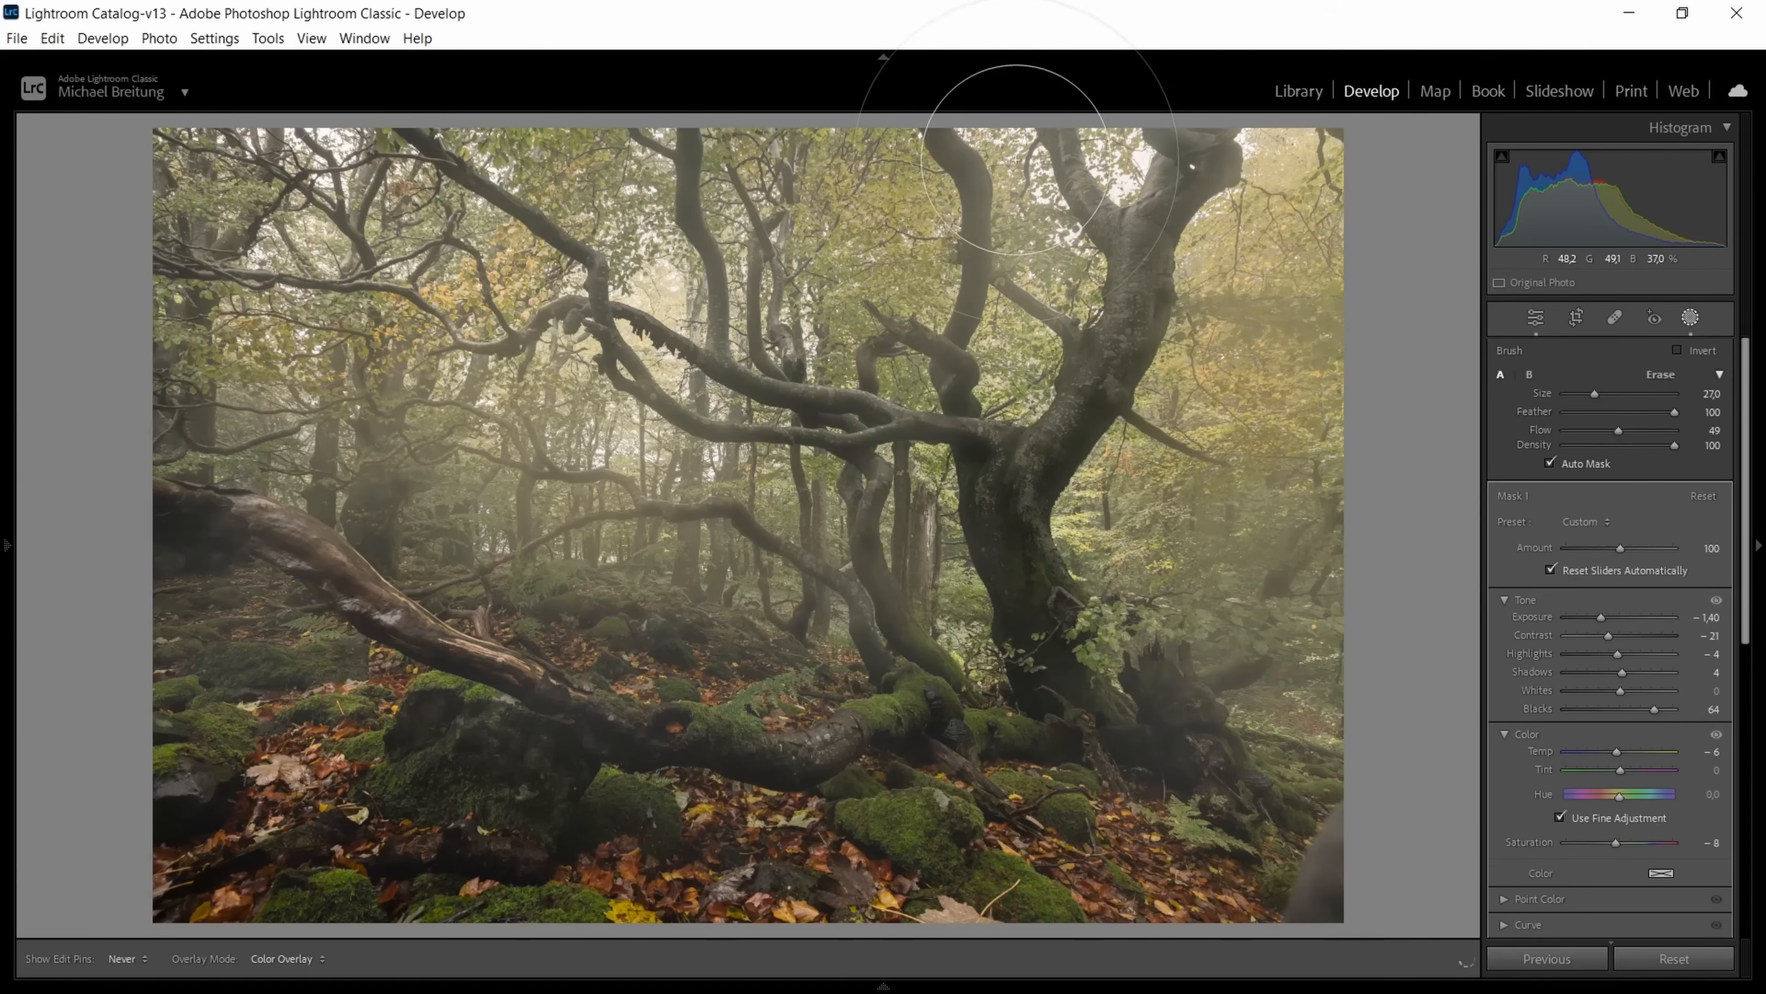
pyautogui.moveTo(1016, 160)
pyautogui.mouseDown()
pyautogui.moveTo(747, 208)
pyautogui.moveTo(793, 292)
pyautogui.mouseUp()
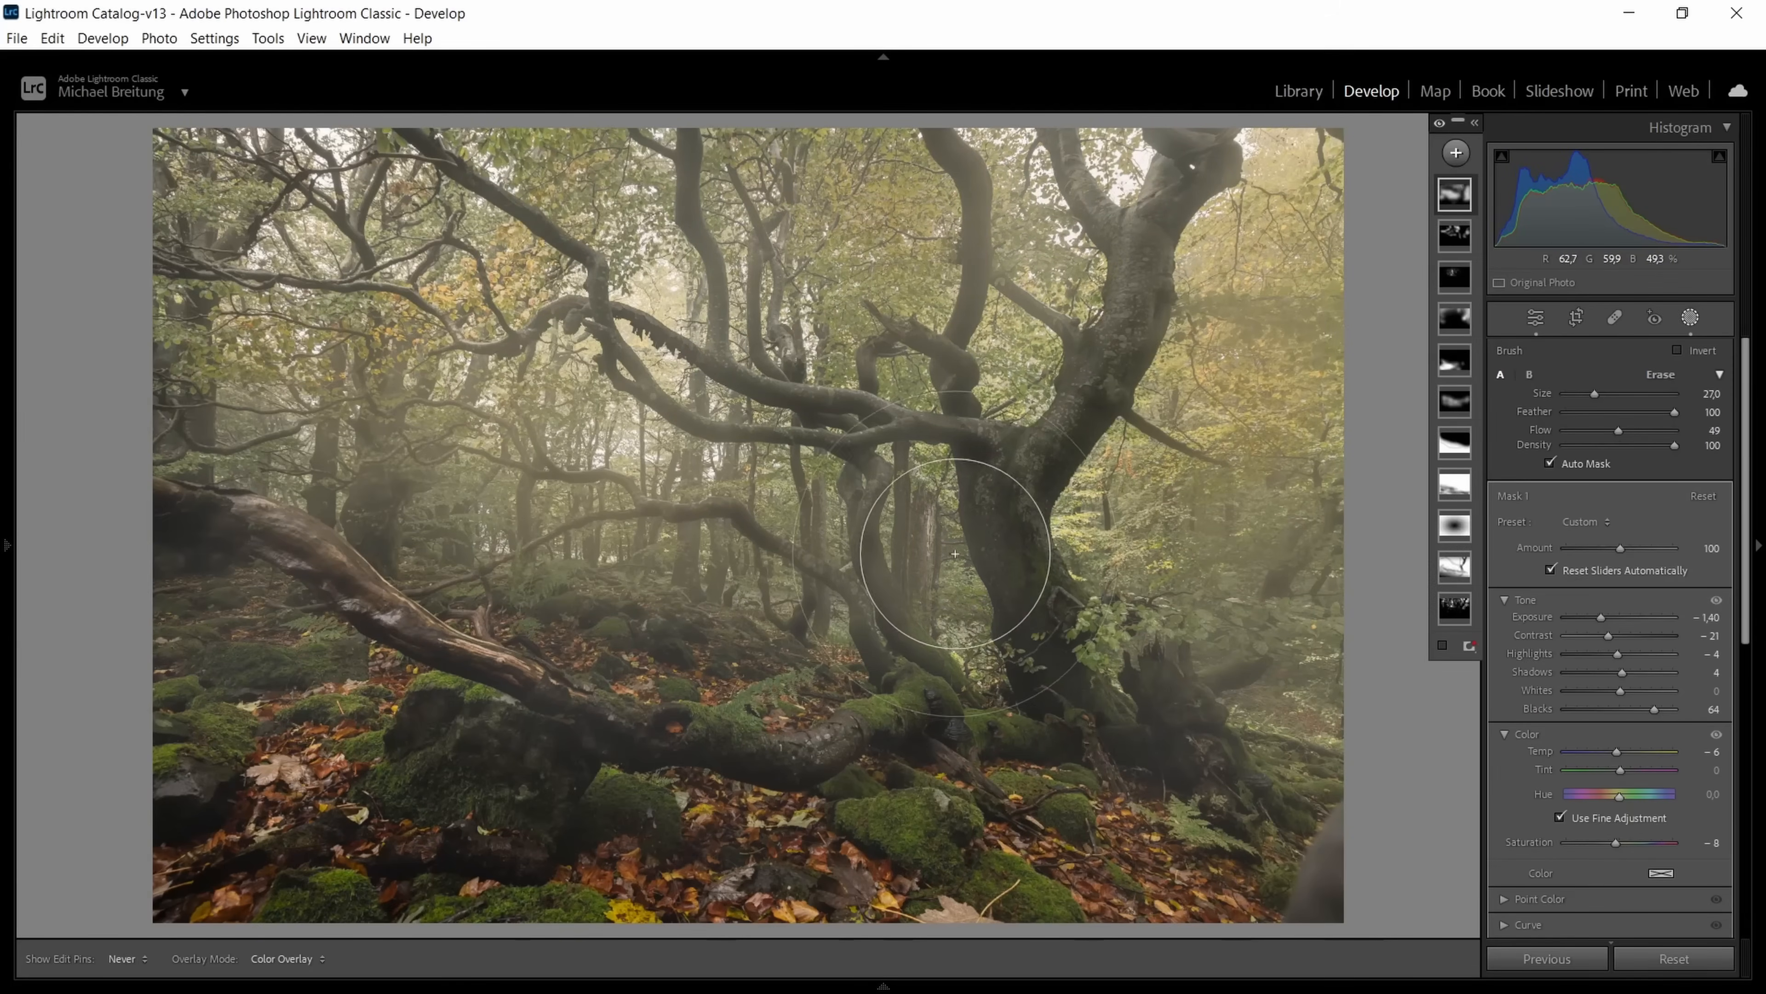
pyautogui.press('h')
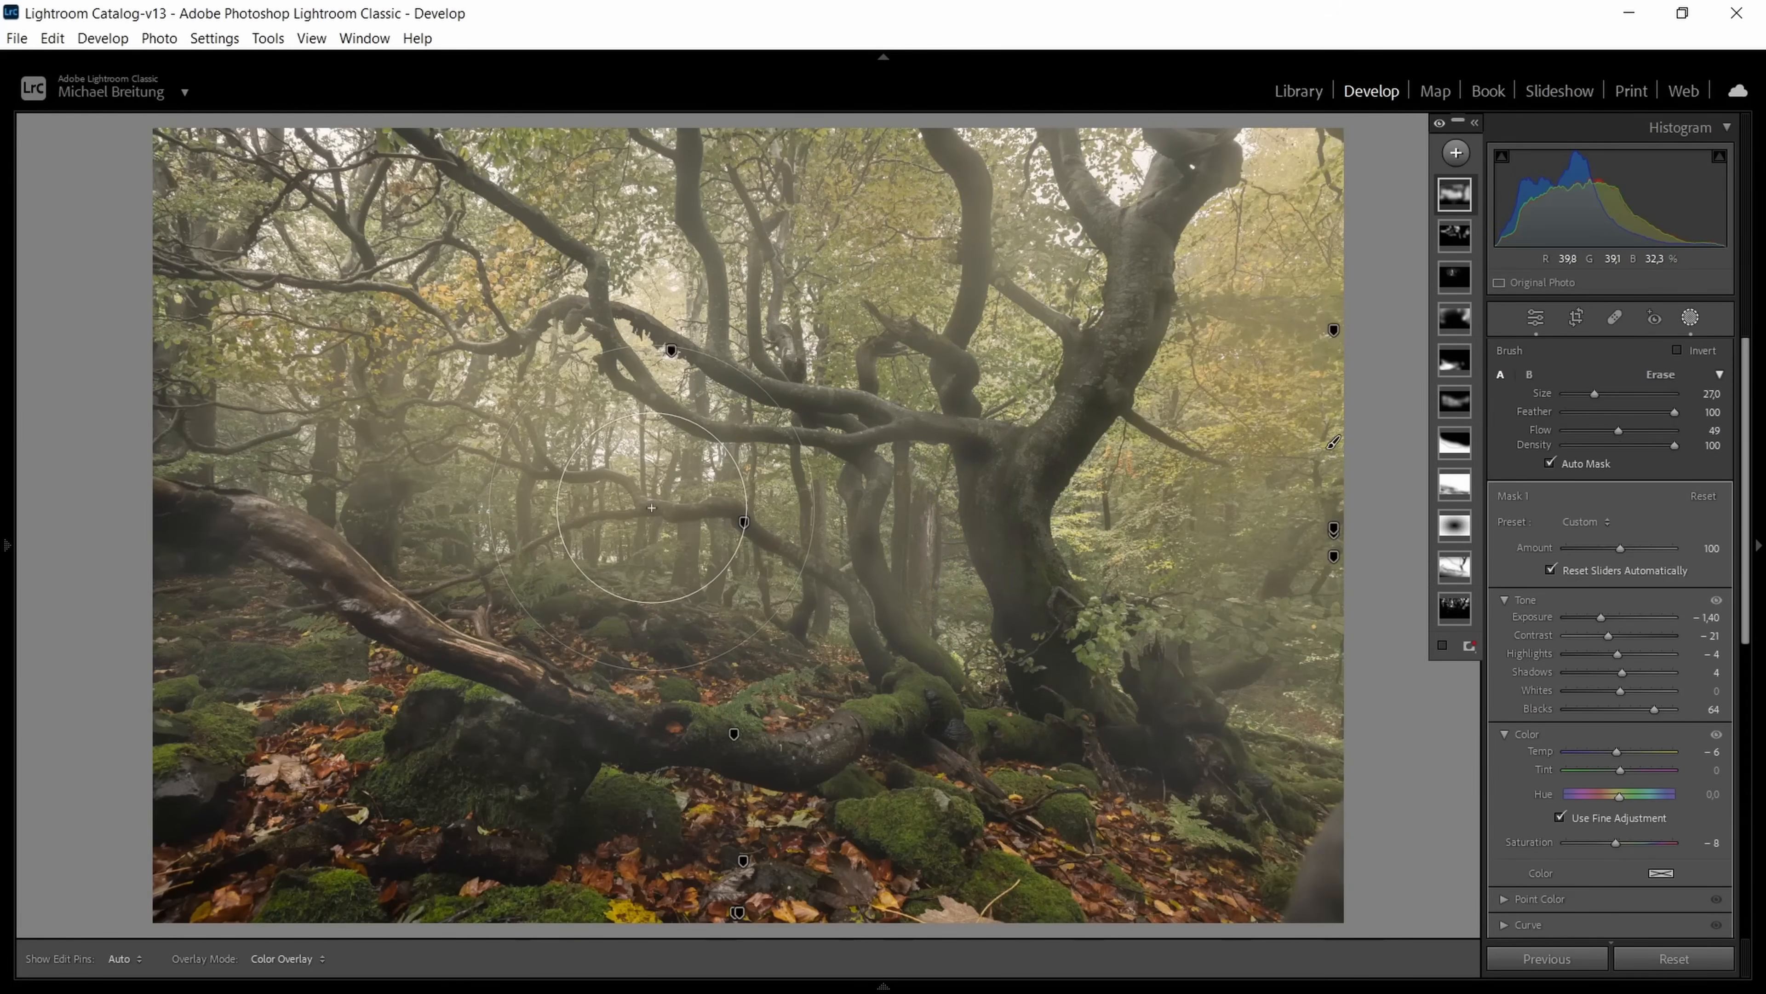
# Step: Set the erase brush's size to 7.7 and turn off Auto Mask for the painting brush
pyautogui.press('alt')
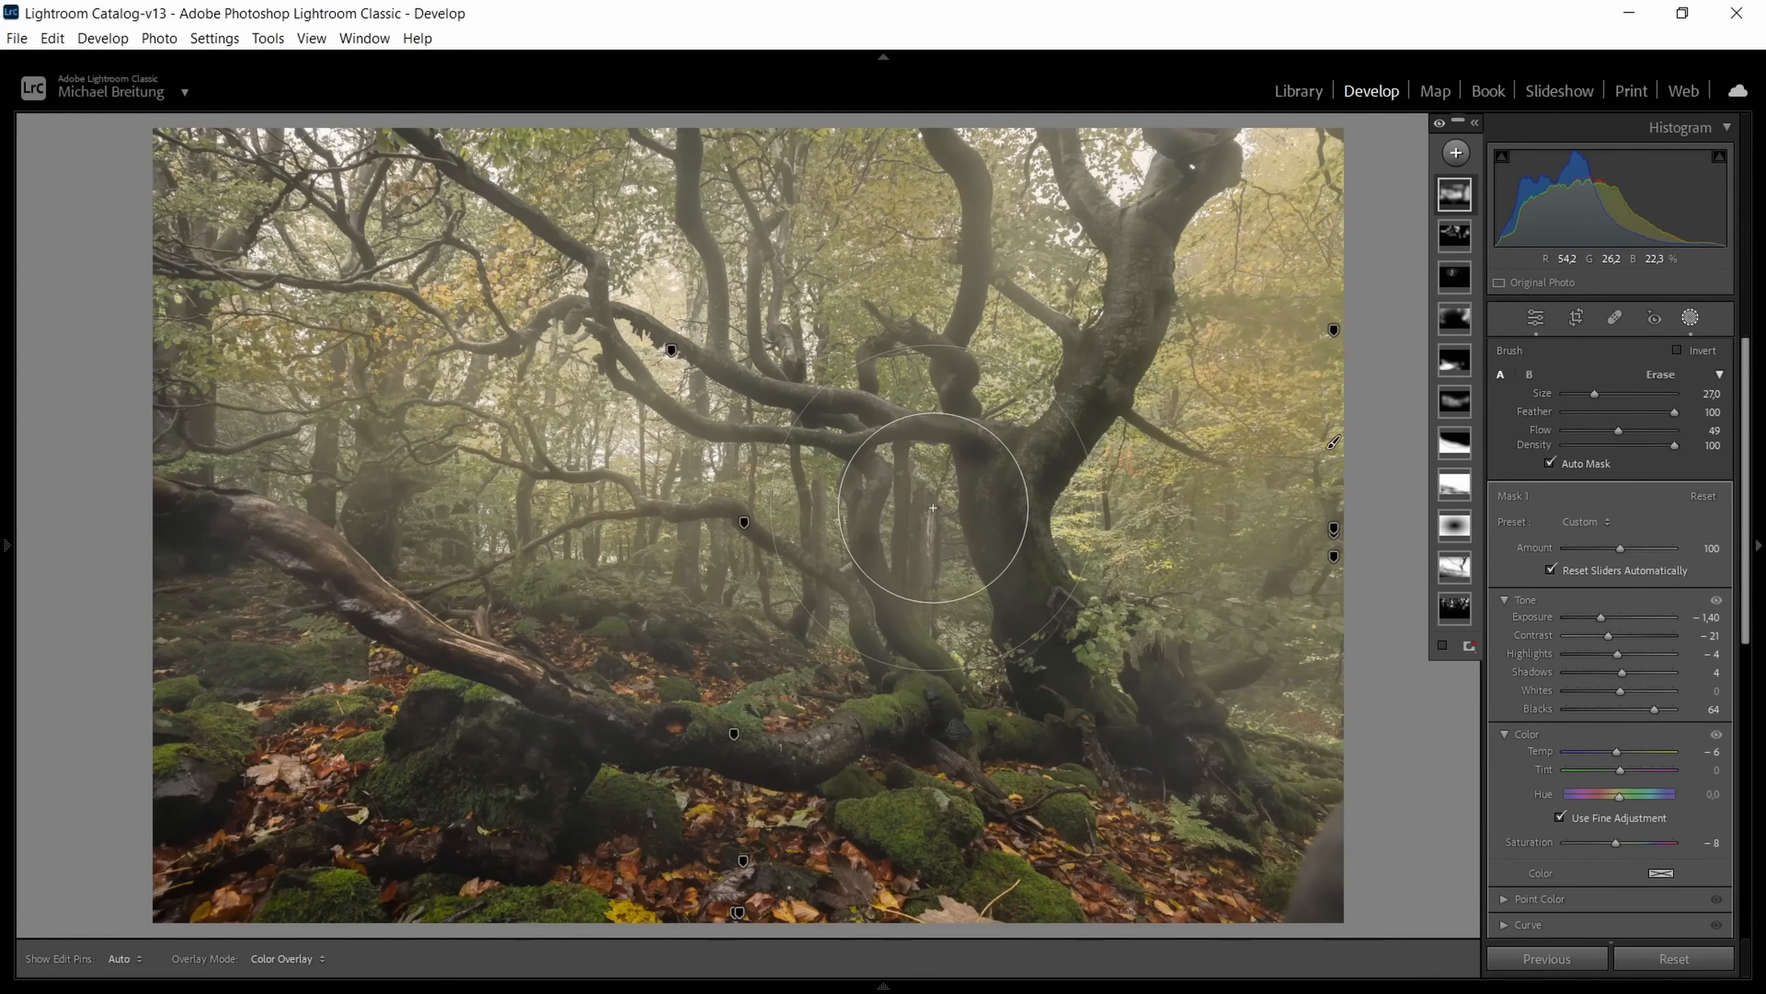
pyautogui.press('alt')
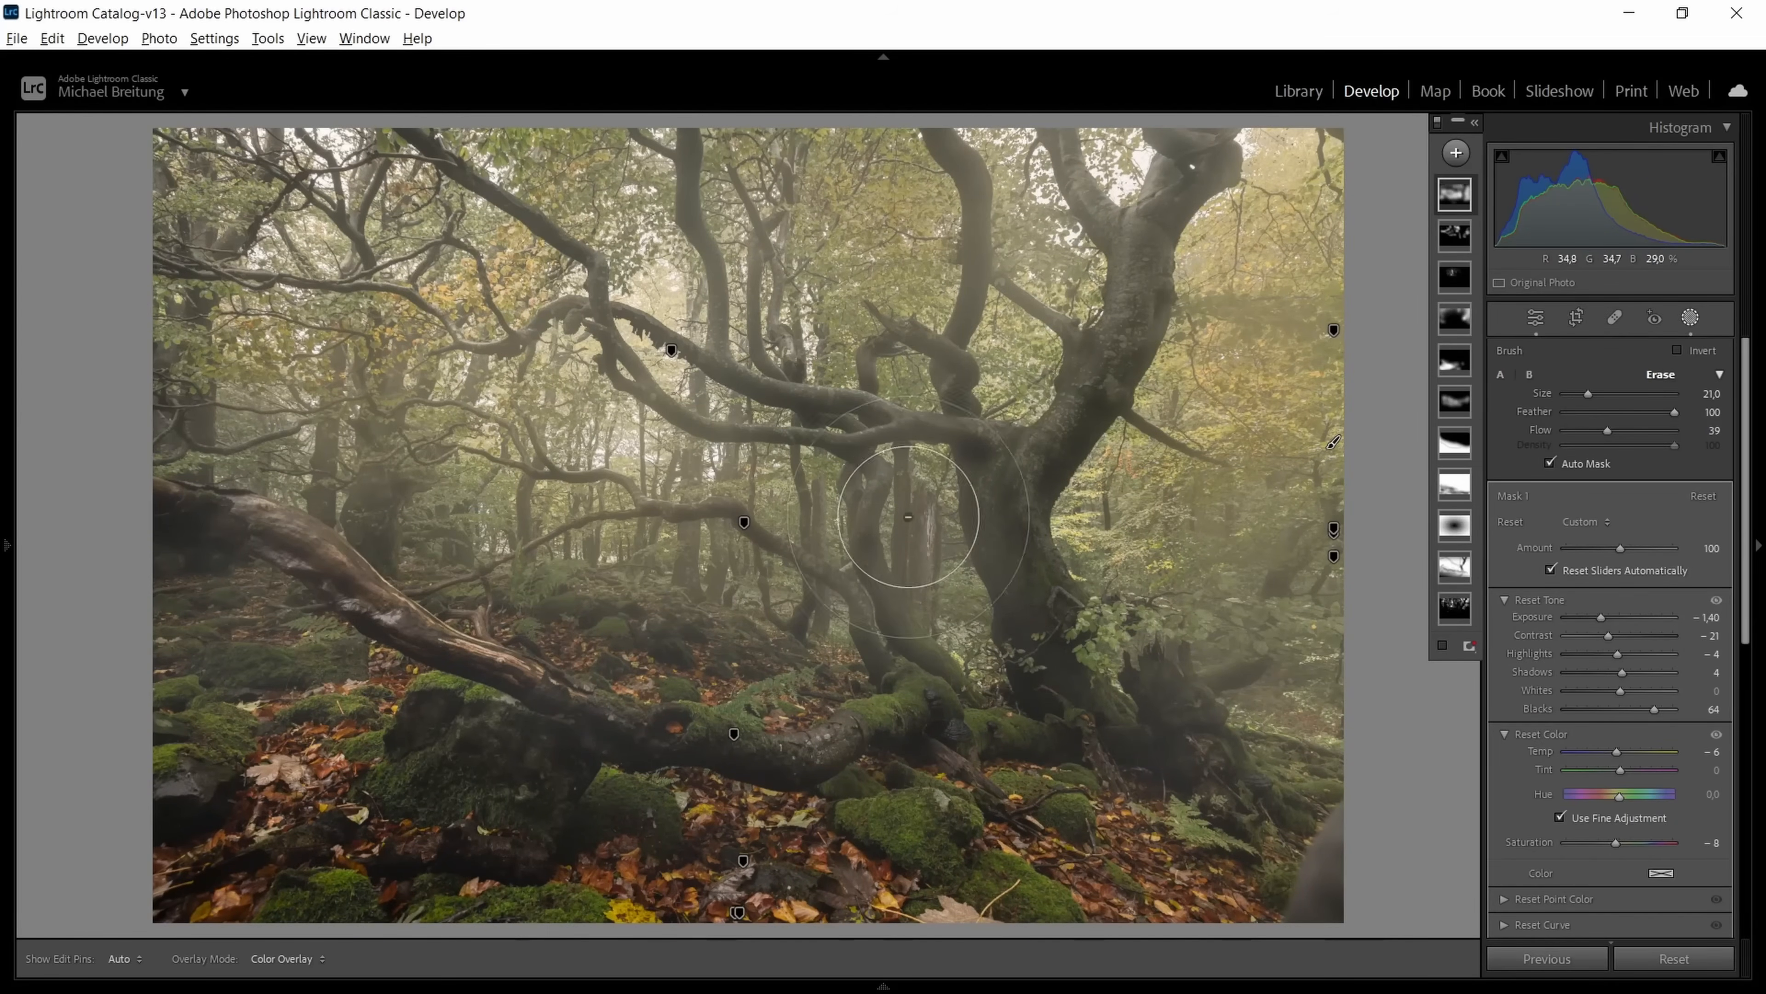
pyautogui.moveTo(1582, 392); pyautogui.dragTo(1567, 398)
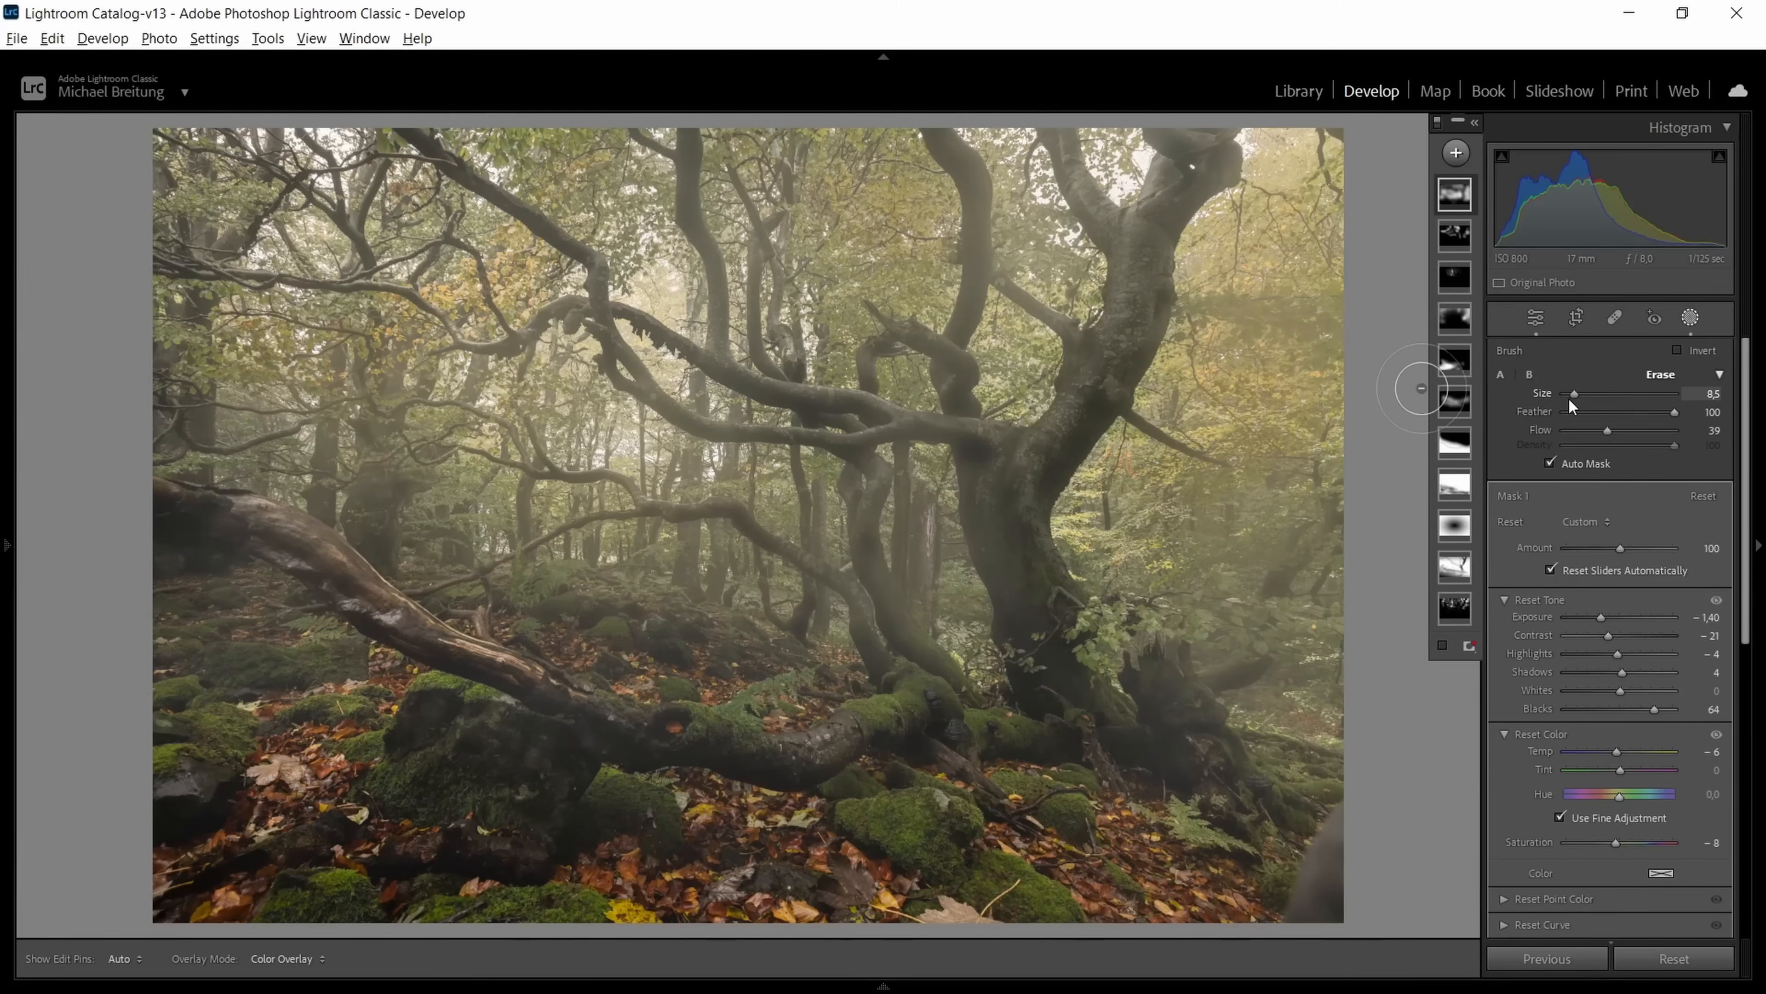
pyautogui.moveTo(1063, 441); pyautogui.dragTo(1074, 415)
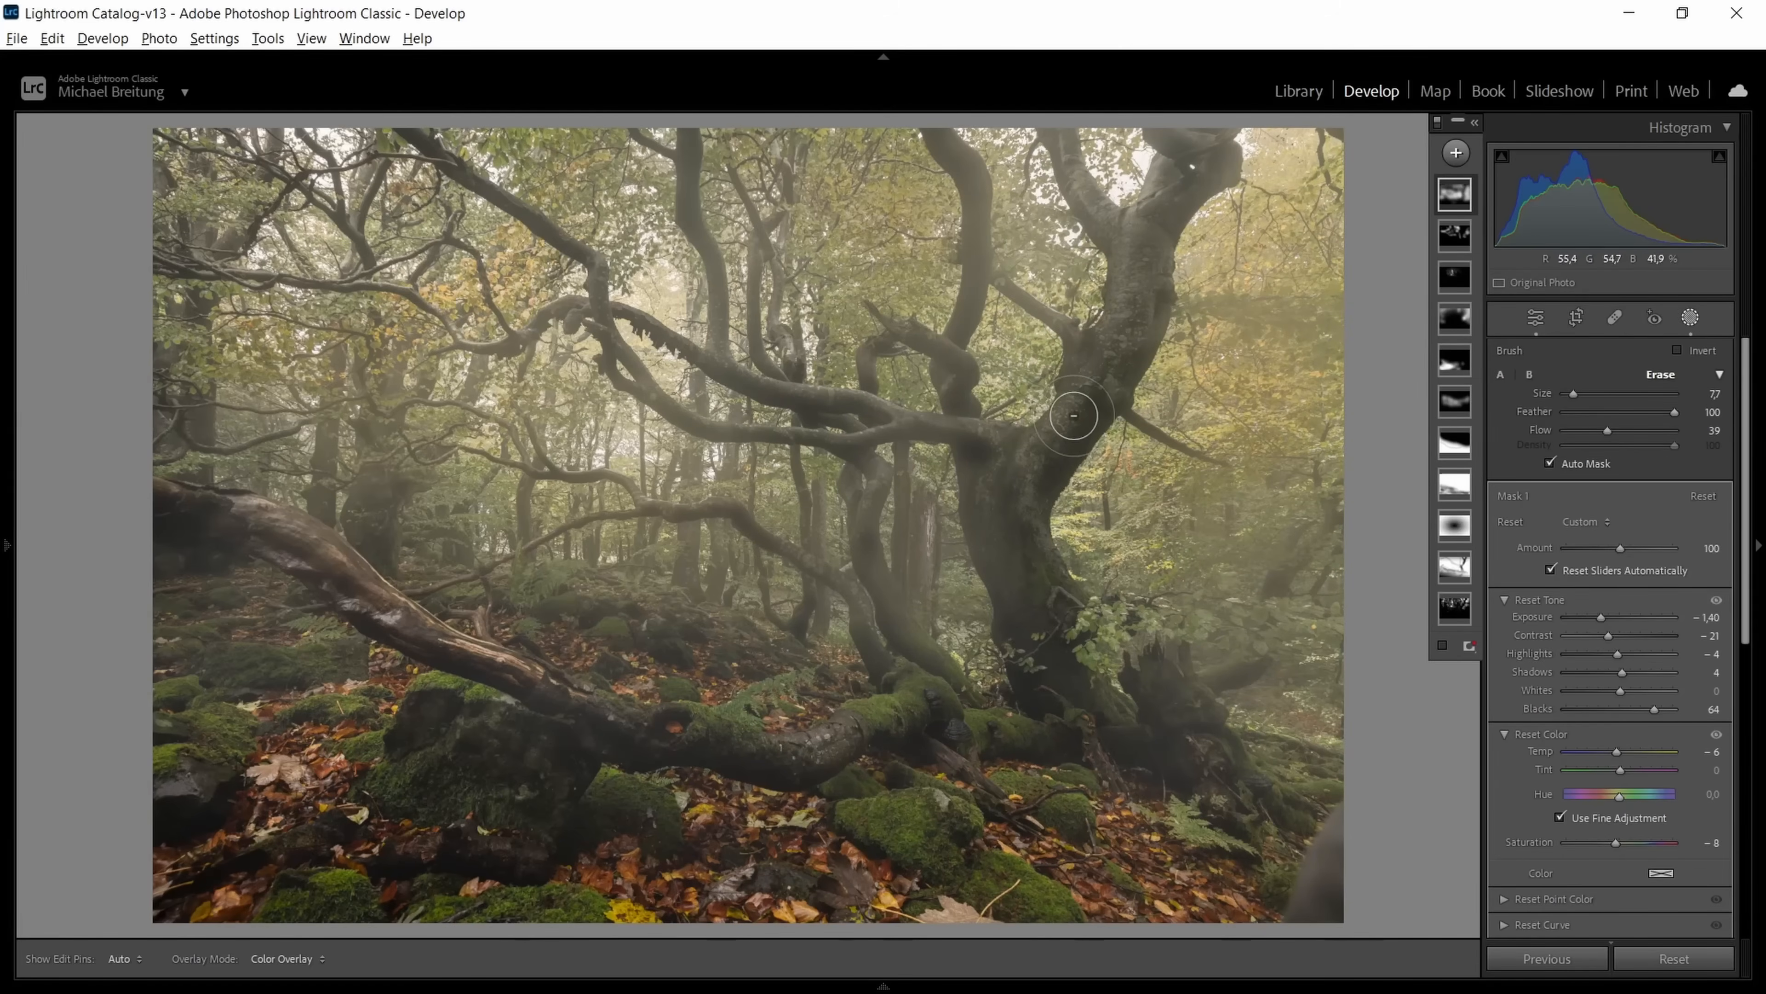
pyautogui.click(1552, 464)
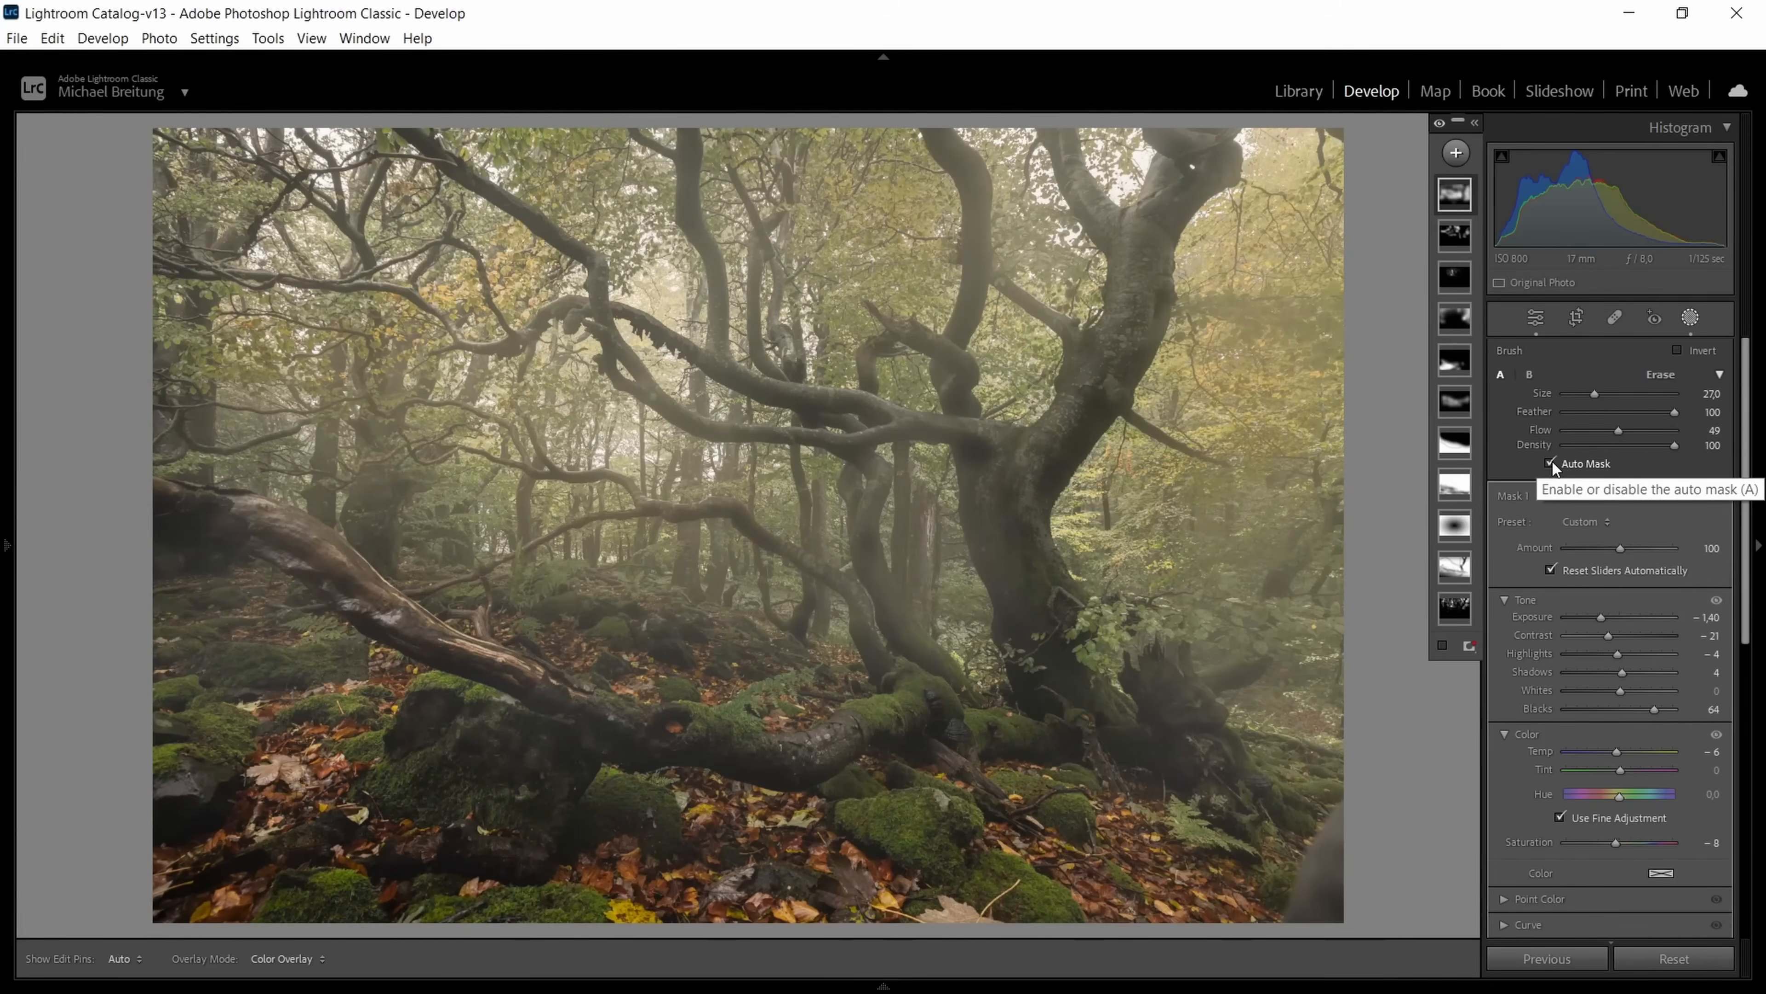
pyautogui.click(1552, 462)
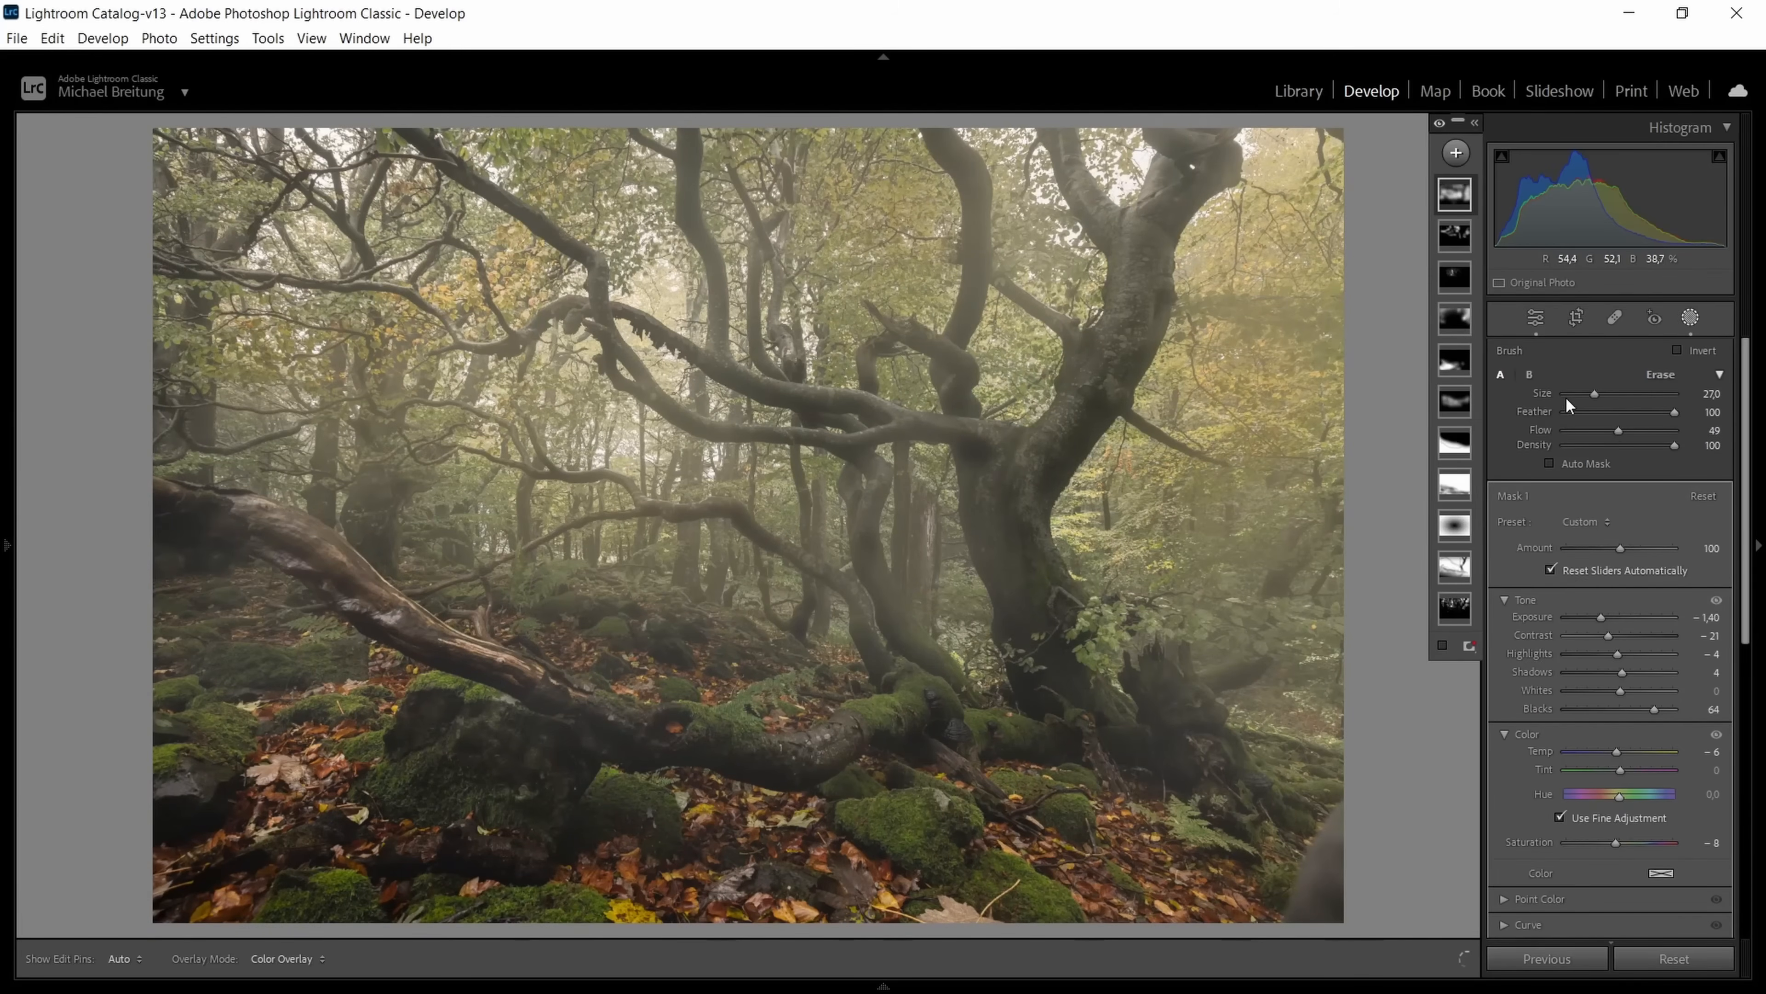
# Step: Set the erase brush's Flow to 72 and remove fog from the main tree's trunk and the fallen trunk in the foreground
pyautogui.press('alt')
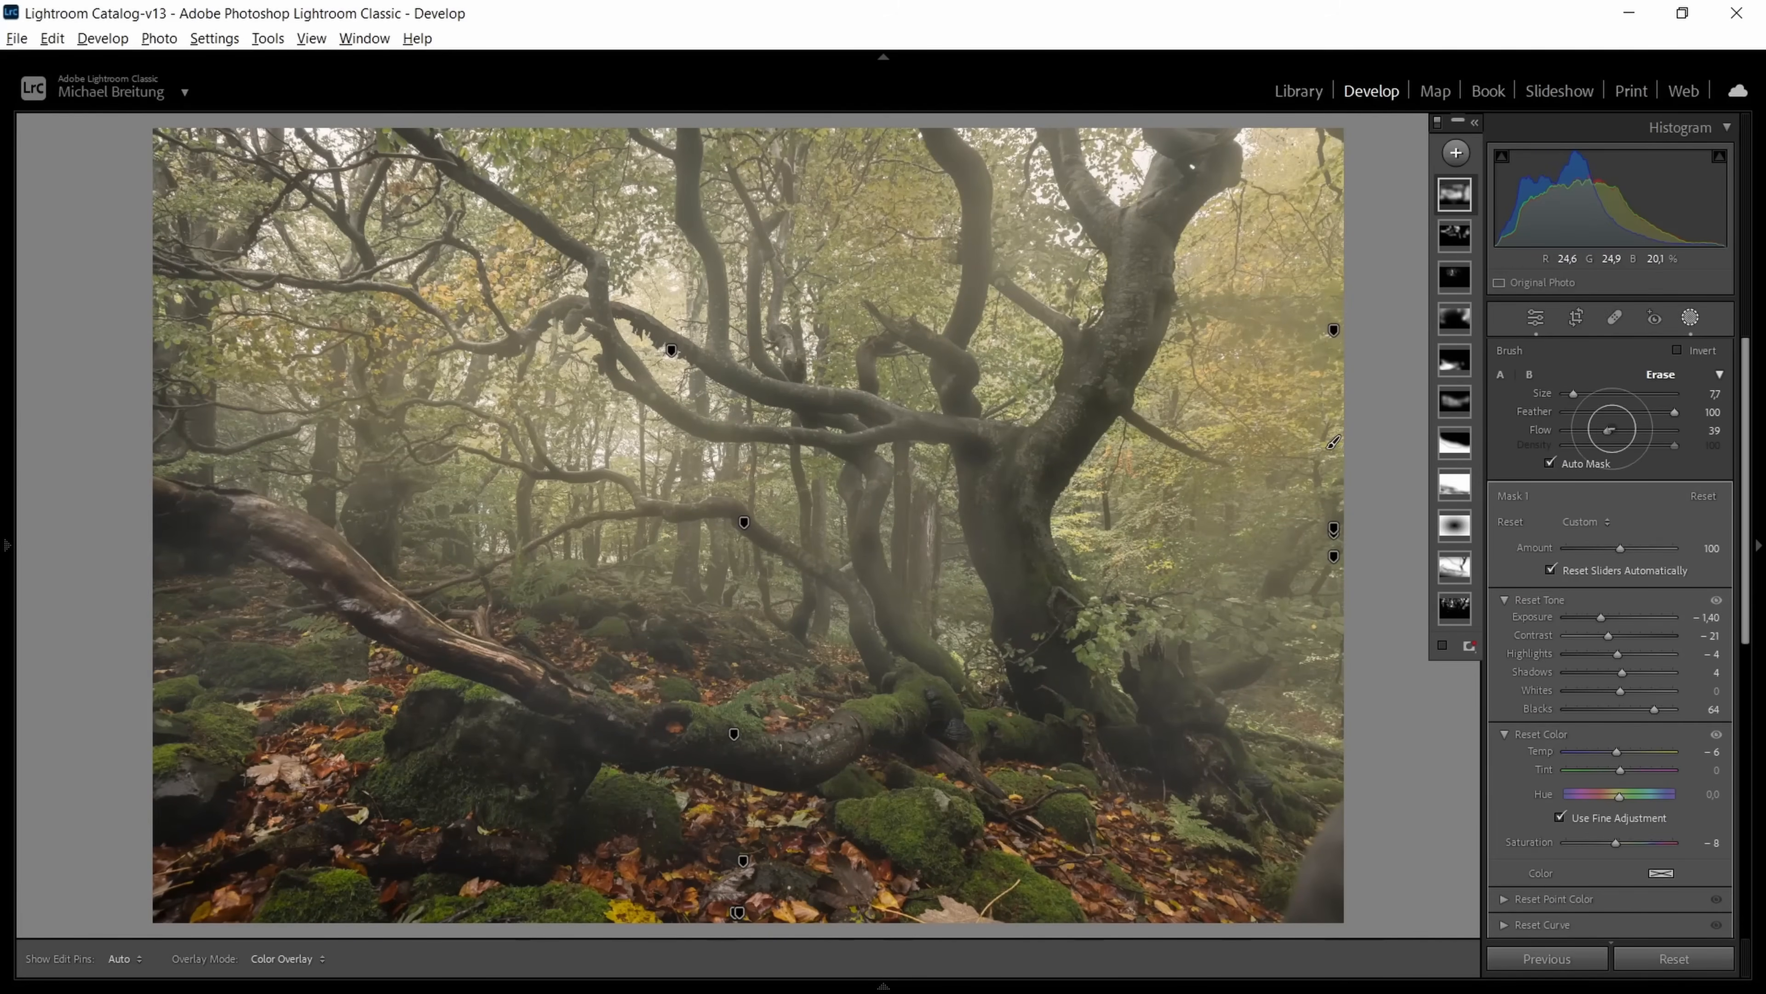
pyautogui.moveTo(1624, 430); pyautogui.dragTo(1659, 431)
pyautogui.moveTo(1092, 400)
pyautogui.mouseDown()
pyautogui.moveTo(992, 502)
pyautogui.moveTo(1033, 612)
pyautogui.moveTo(976, 472)
pyautogui.moveTo(988, 556)
pyautogui.moveTo(985, 482)
pyautogui.moveTo(1014, 581)
pyautogui.moveTo(1039, 502)
pyautogui.moveTo(1043, 551)
pyautogui.mouseUp()
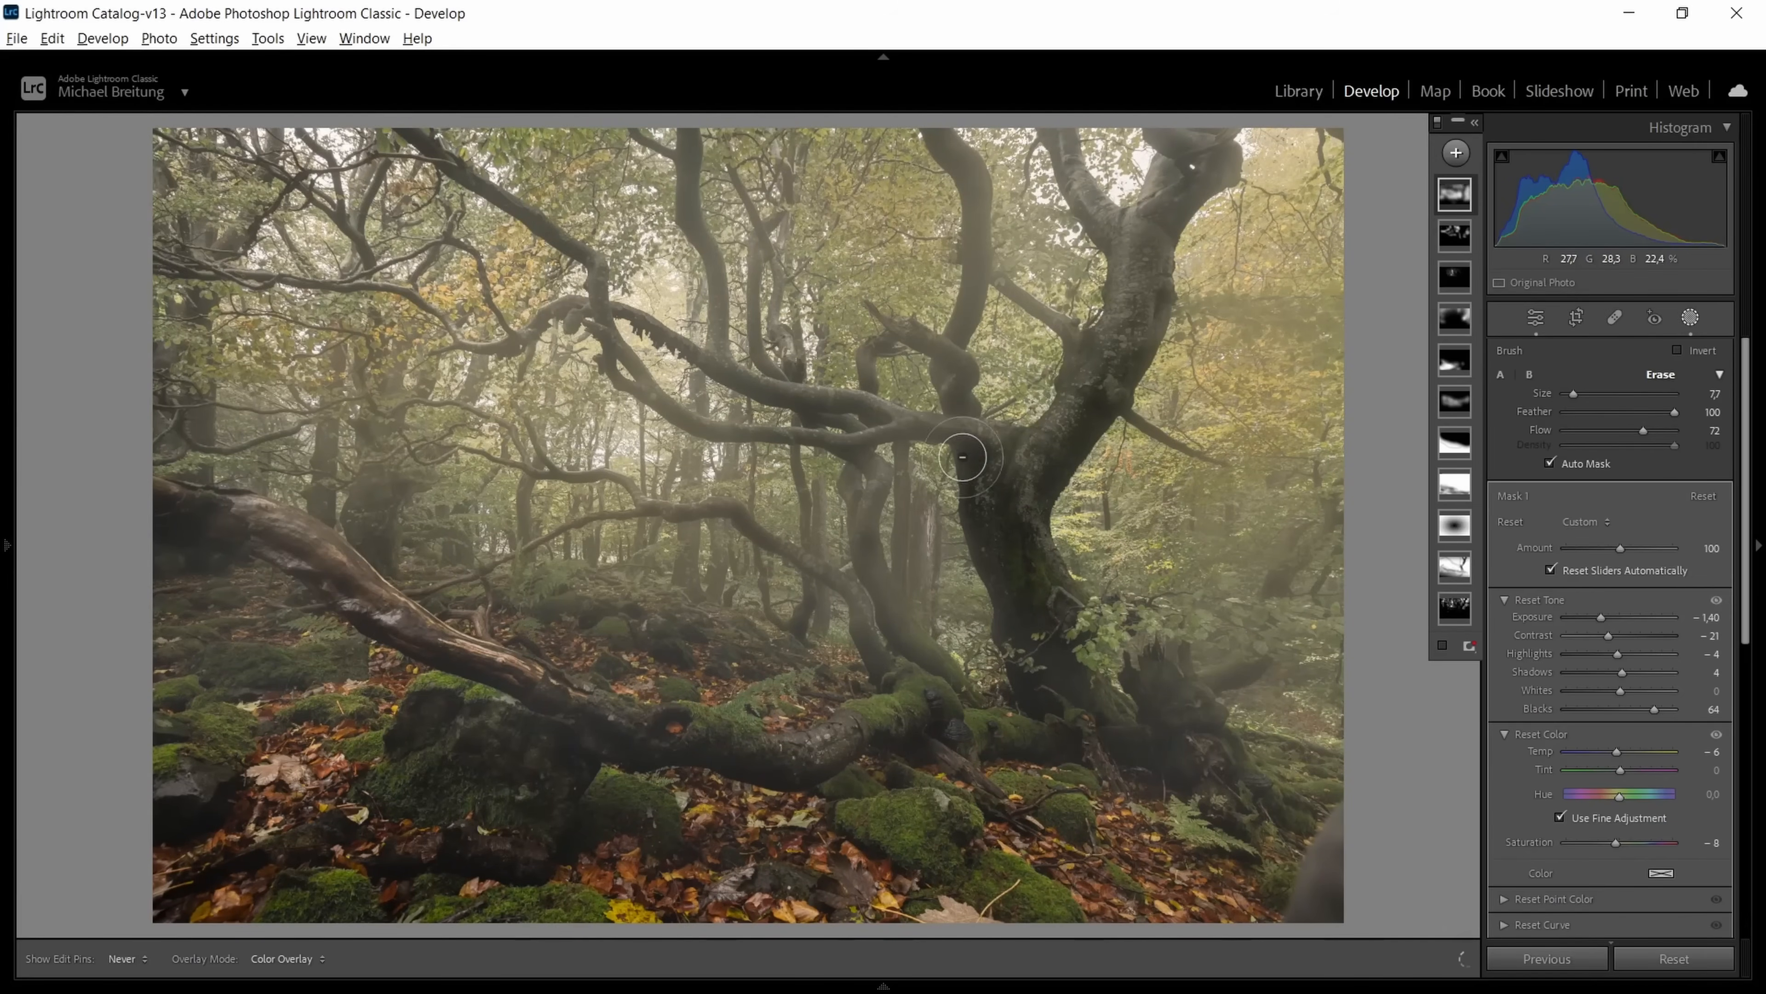
pyautogui.moveTo(953, 395)
pyautogui.mouseDown()
pyautogui.moveTo(1045, 715)
pyautogui.moveTo(1014, 593)
pyautogui.moveTo(1047, 658)
pyautogui.moveTo(789, 738)
pyautogui.moveTo(570, 689)
pyautogui.moveTo(421, 615)
pyautogui.moveTo(219, 471)
pyautogui.moveTo(180, 488)
pyautogui.moveTo(301, 555)
pyautogui.moveTo(225, 515)
pyautogui.moveTo(252, 512)
pyautogui.moveTo(383, 650)
pyautogui.moveTo(248, 498)
pyautogui.moveTo(305, 536)
pyautogui.mouseUp()
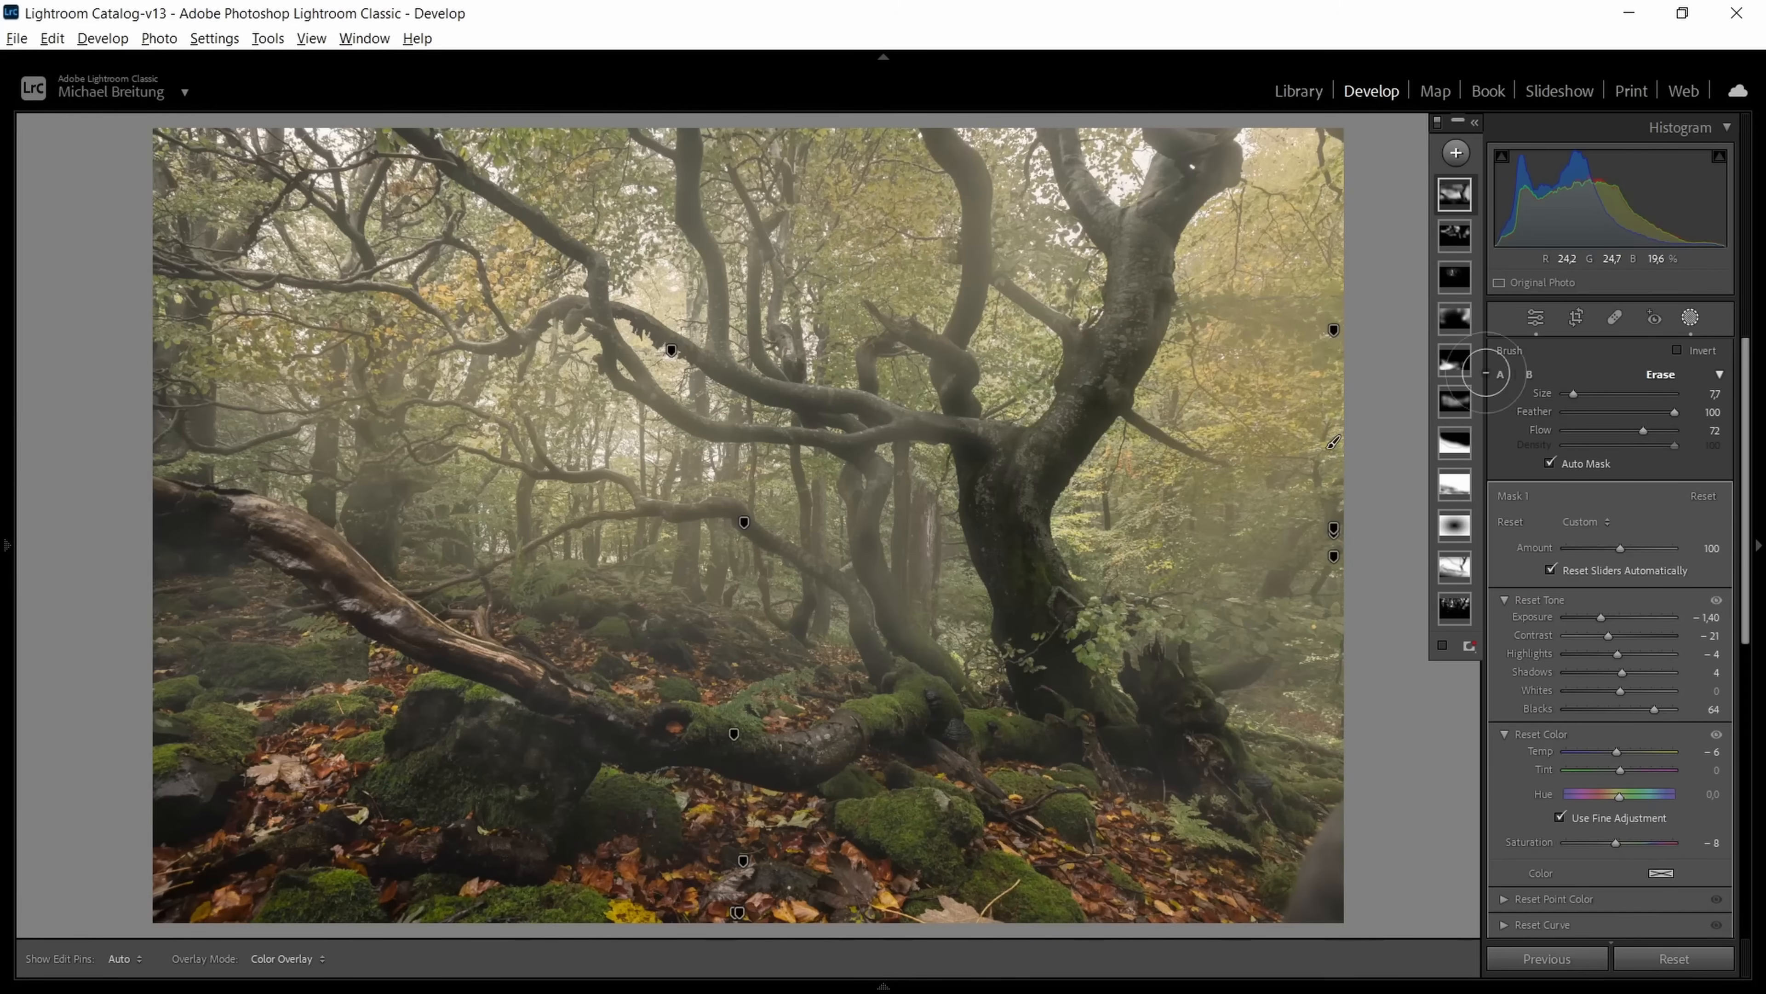
# Step: Lower the erase brush's Flow to 38 and thin the fog on the main tree's upper trunk and limbs
pyautogui.moveTo(1643, 430); pyautogui.dragTo(1599, 432)
pyautogui.moveTo(966, 226); pyautogui.dragTo(970, 256)
pyautogui.moveTo(1165, 232)
pyautogui.mouseDown()
pyautogui.moveTo(1092, 362)
pyautogui.moveTo(1113, 354)
pyautogui.mouseUp()
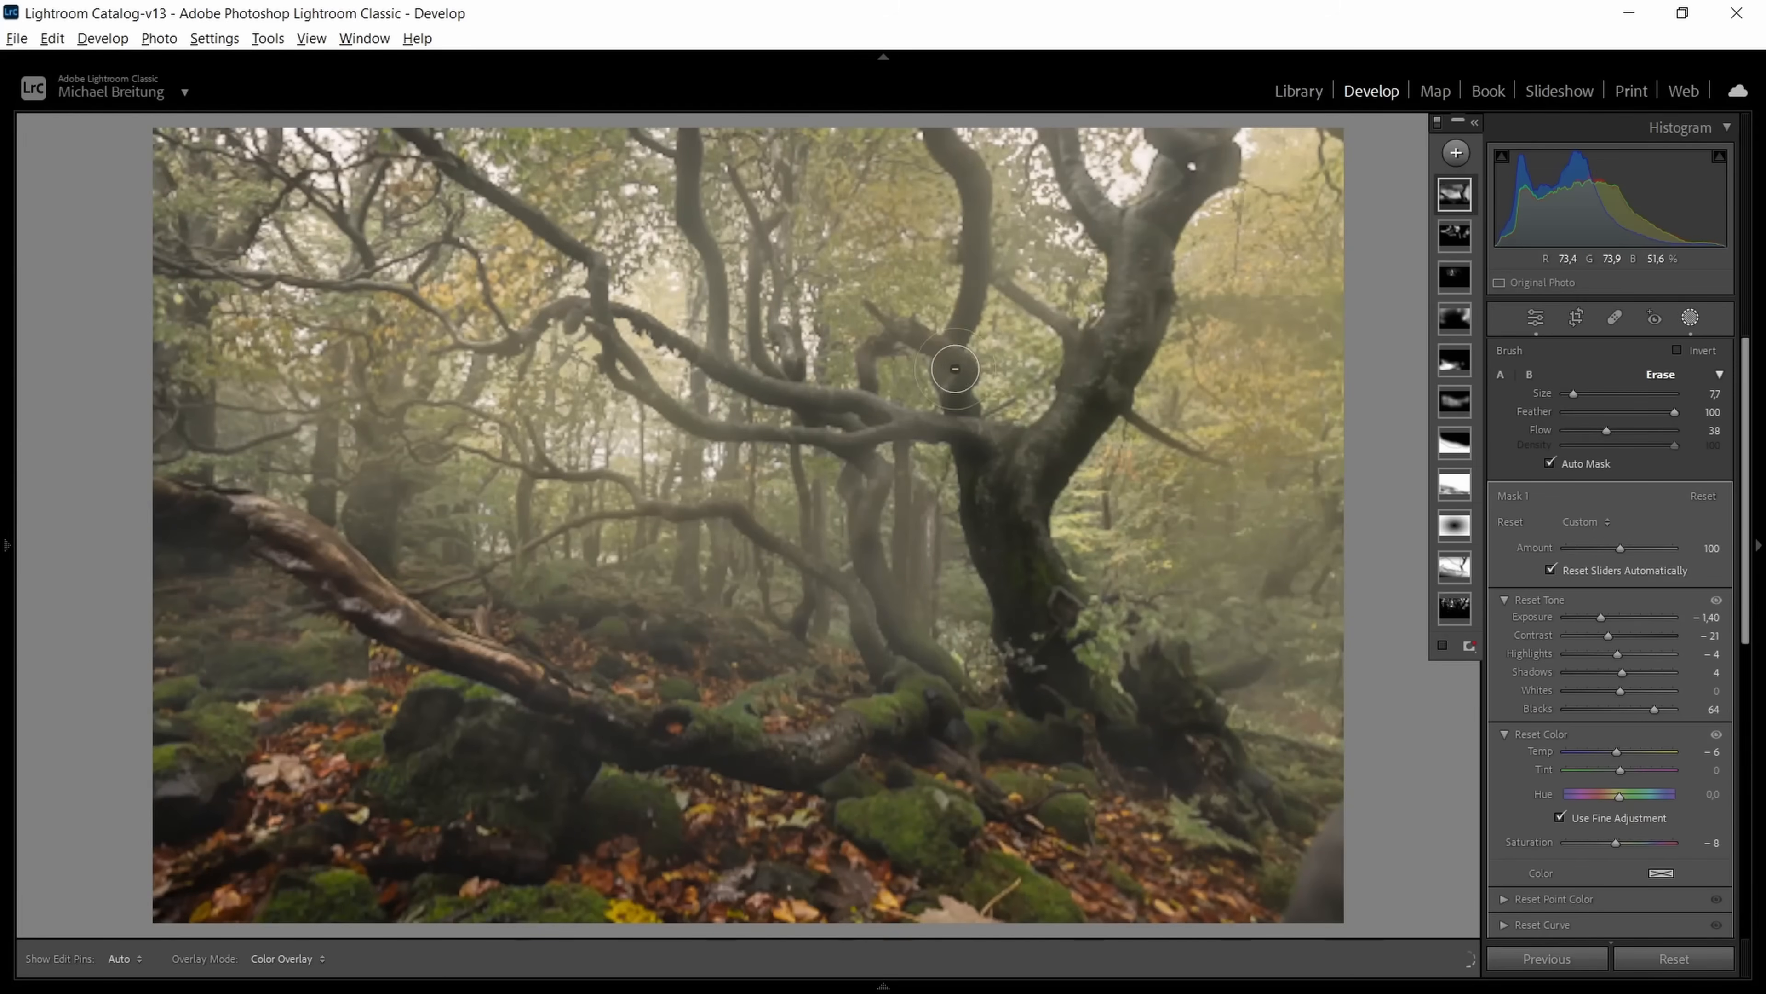
pyautogui.press('h')
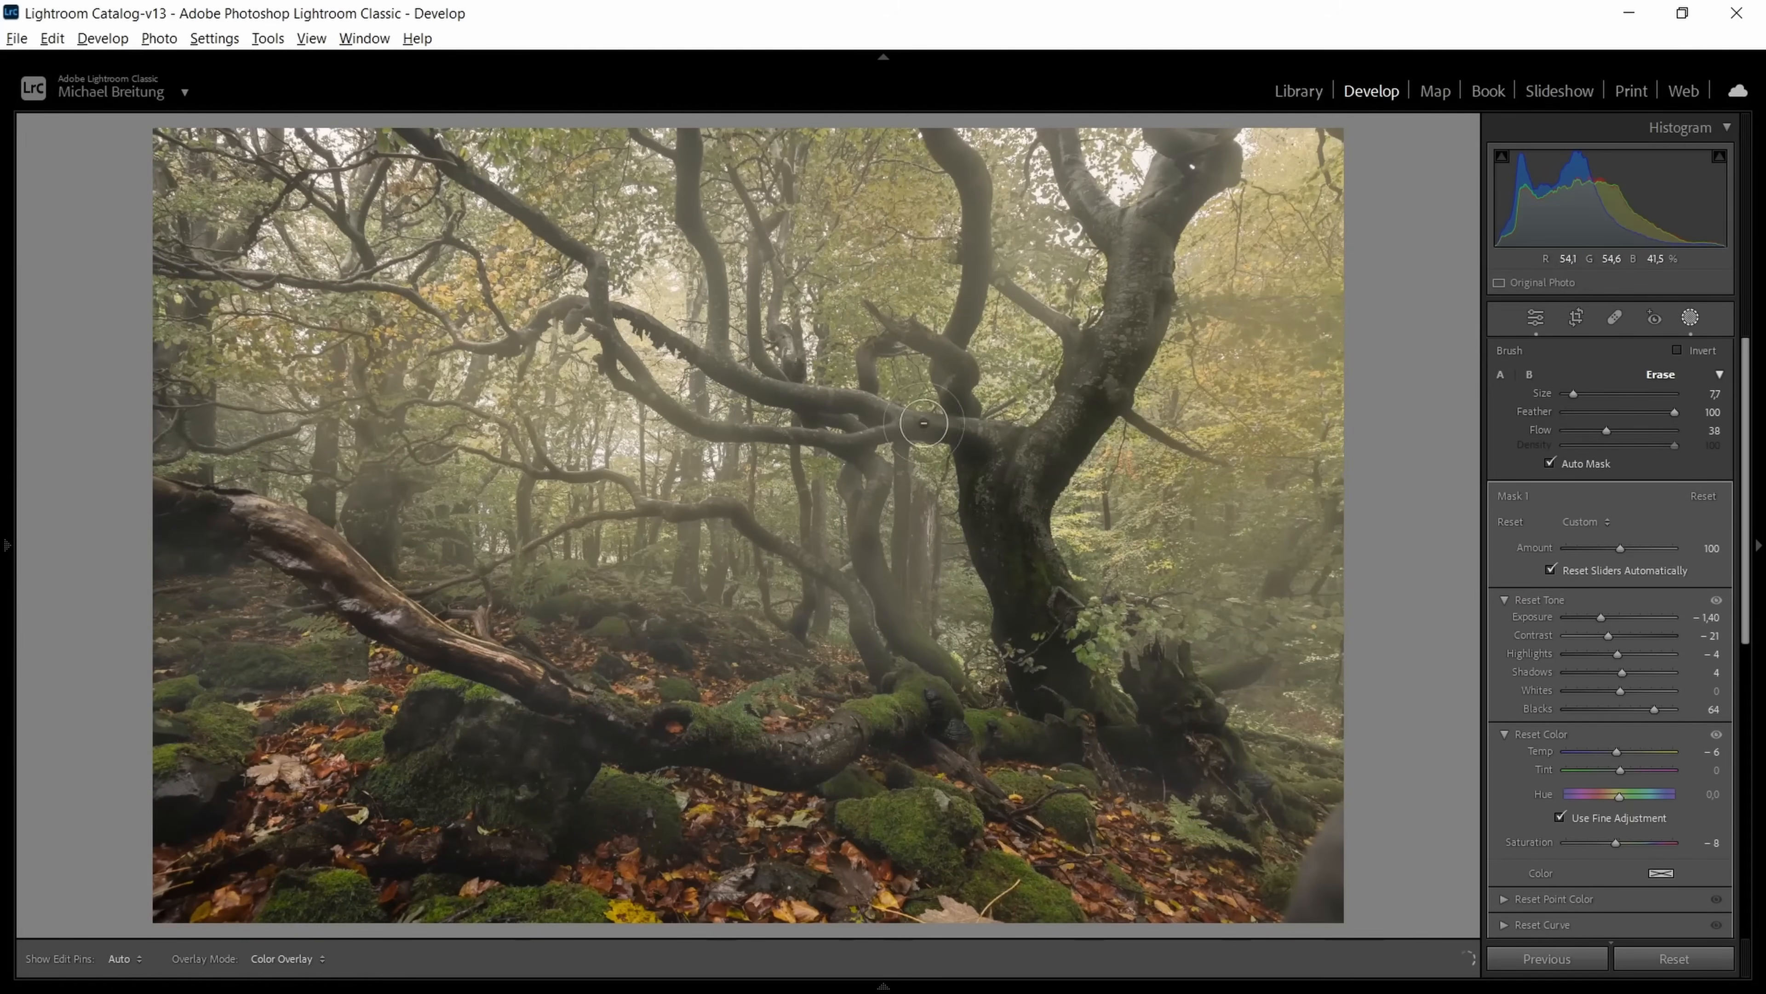
pyautogui.press('h')
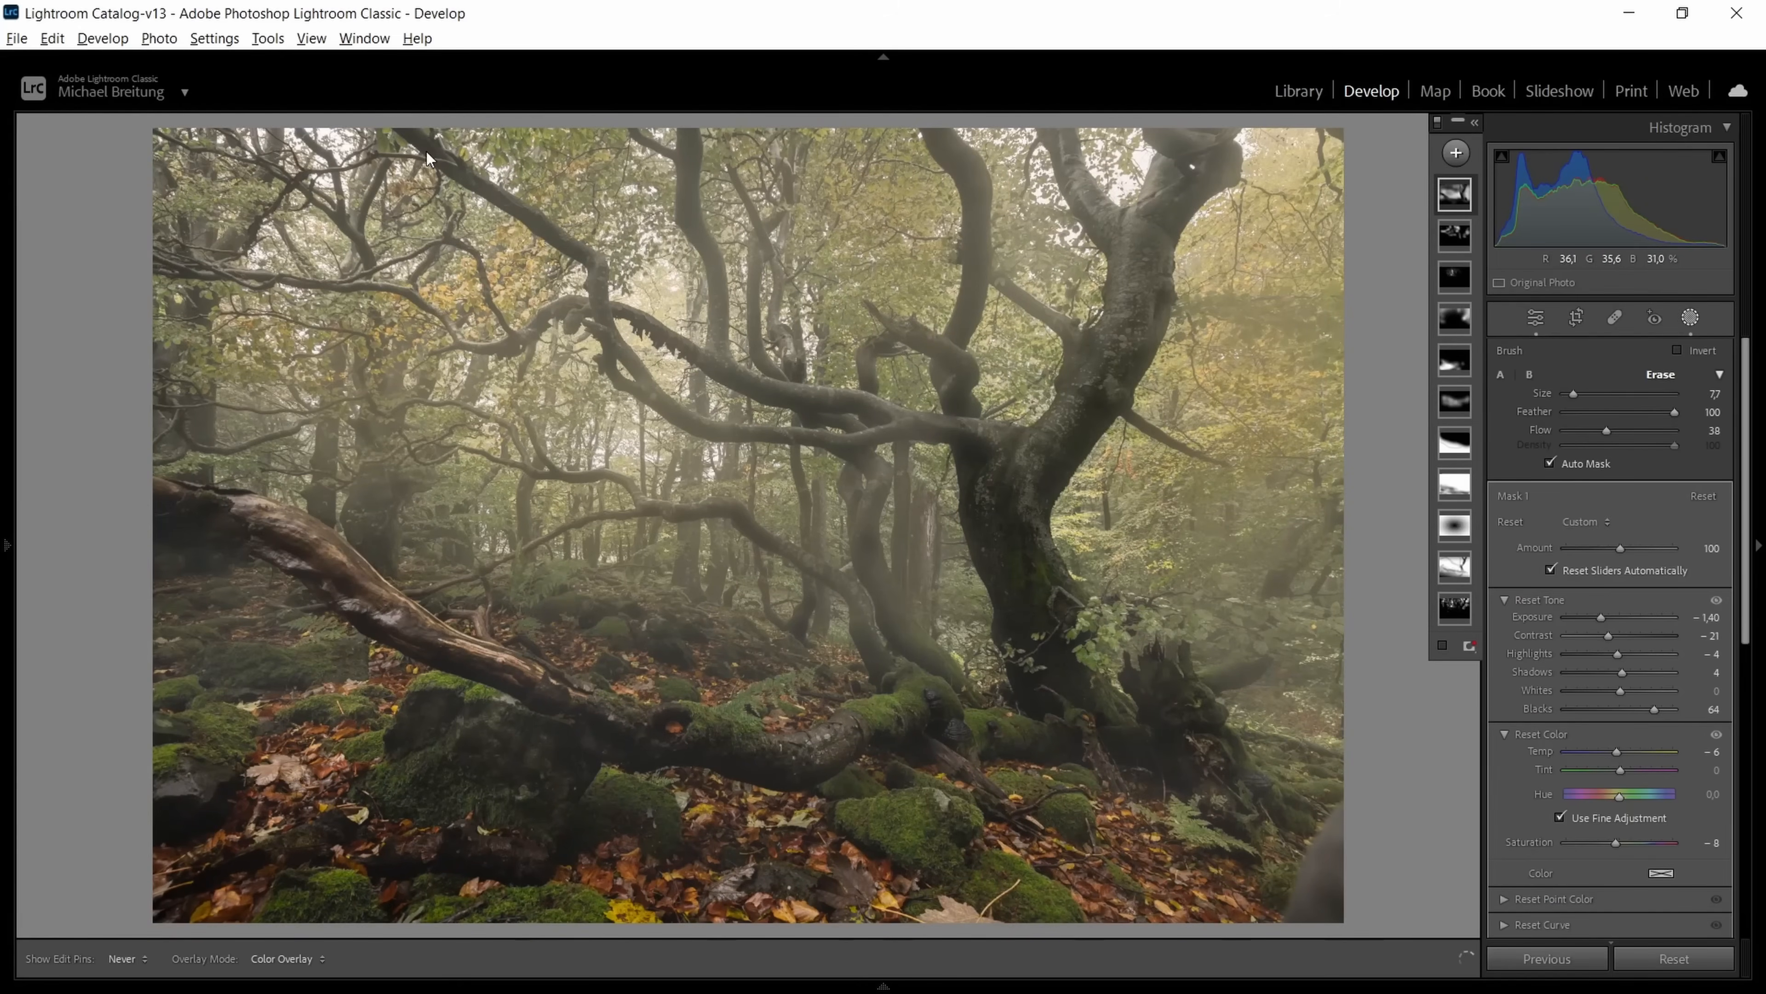
pyautogui.press('h')
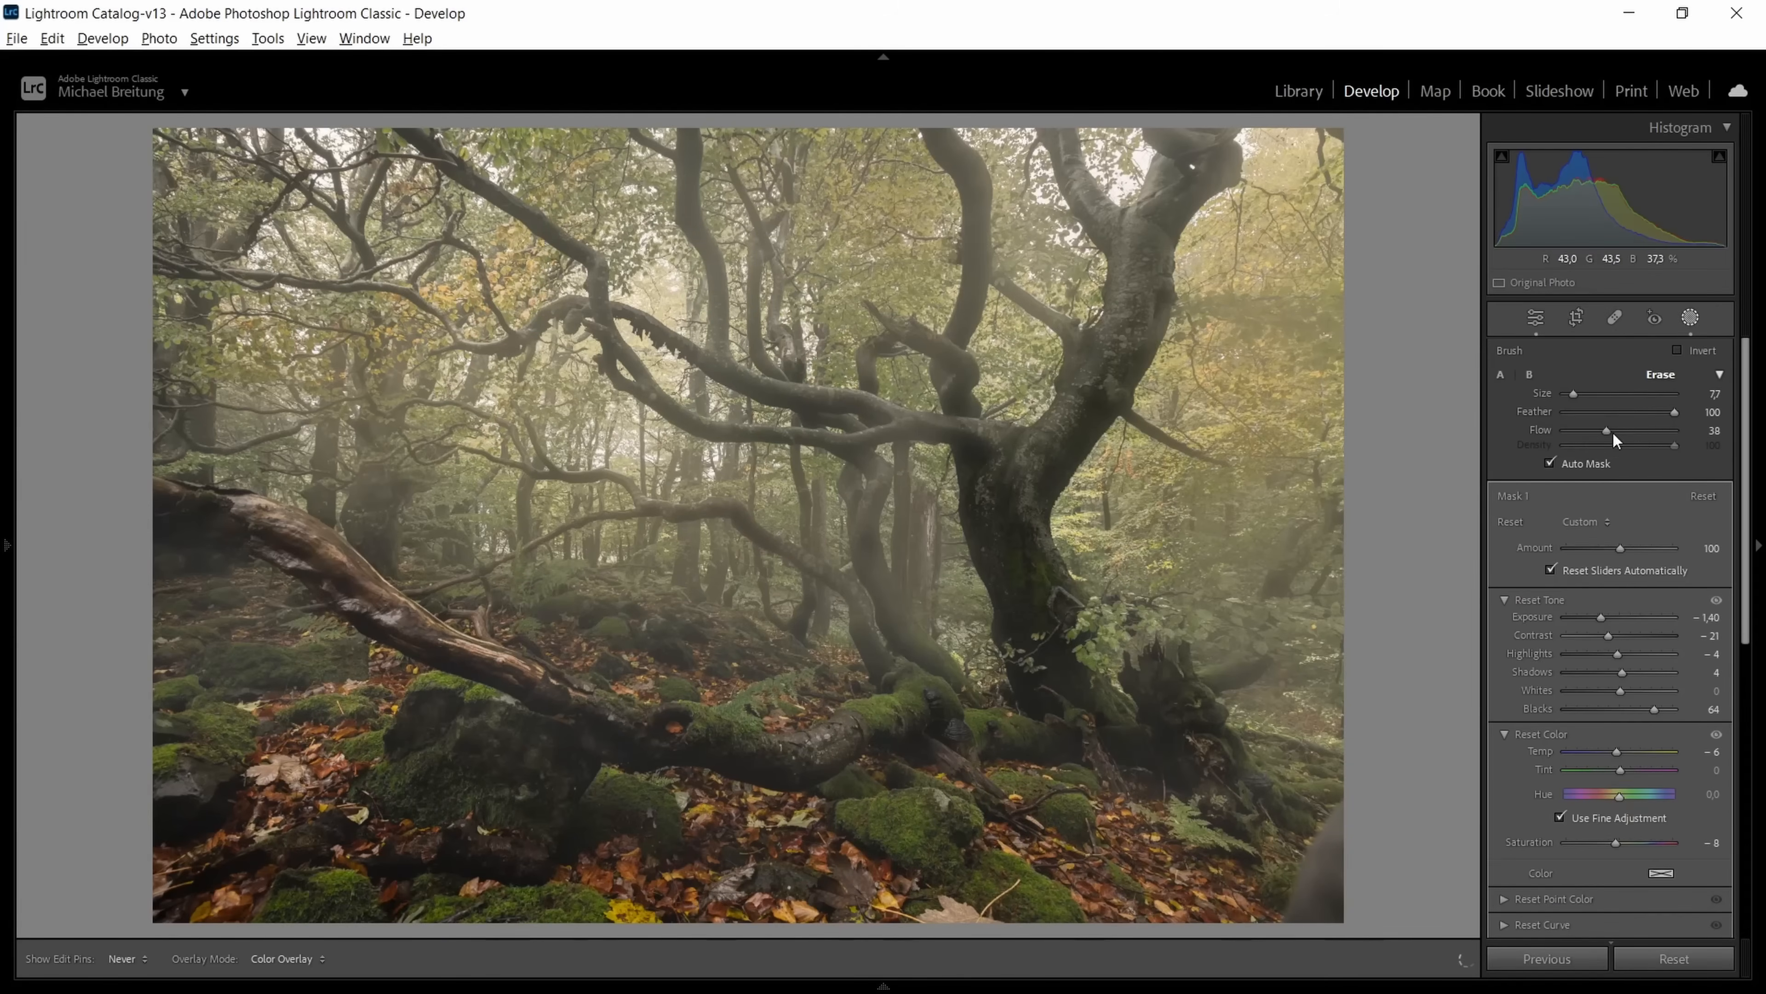
# Step: Set the erase brush's Flow to 53 and erase fog from the vertical limb above the long central branch
pyautogui.press('h')
pyautogui.moveTo(1607, 431); pyautogui.dragTo(1622, 431)
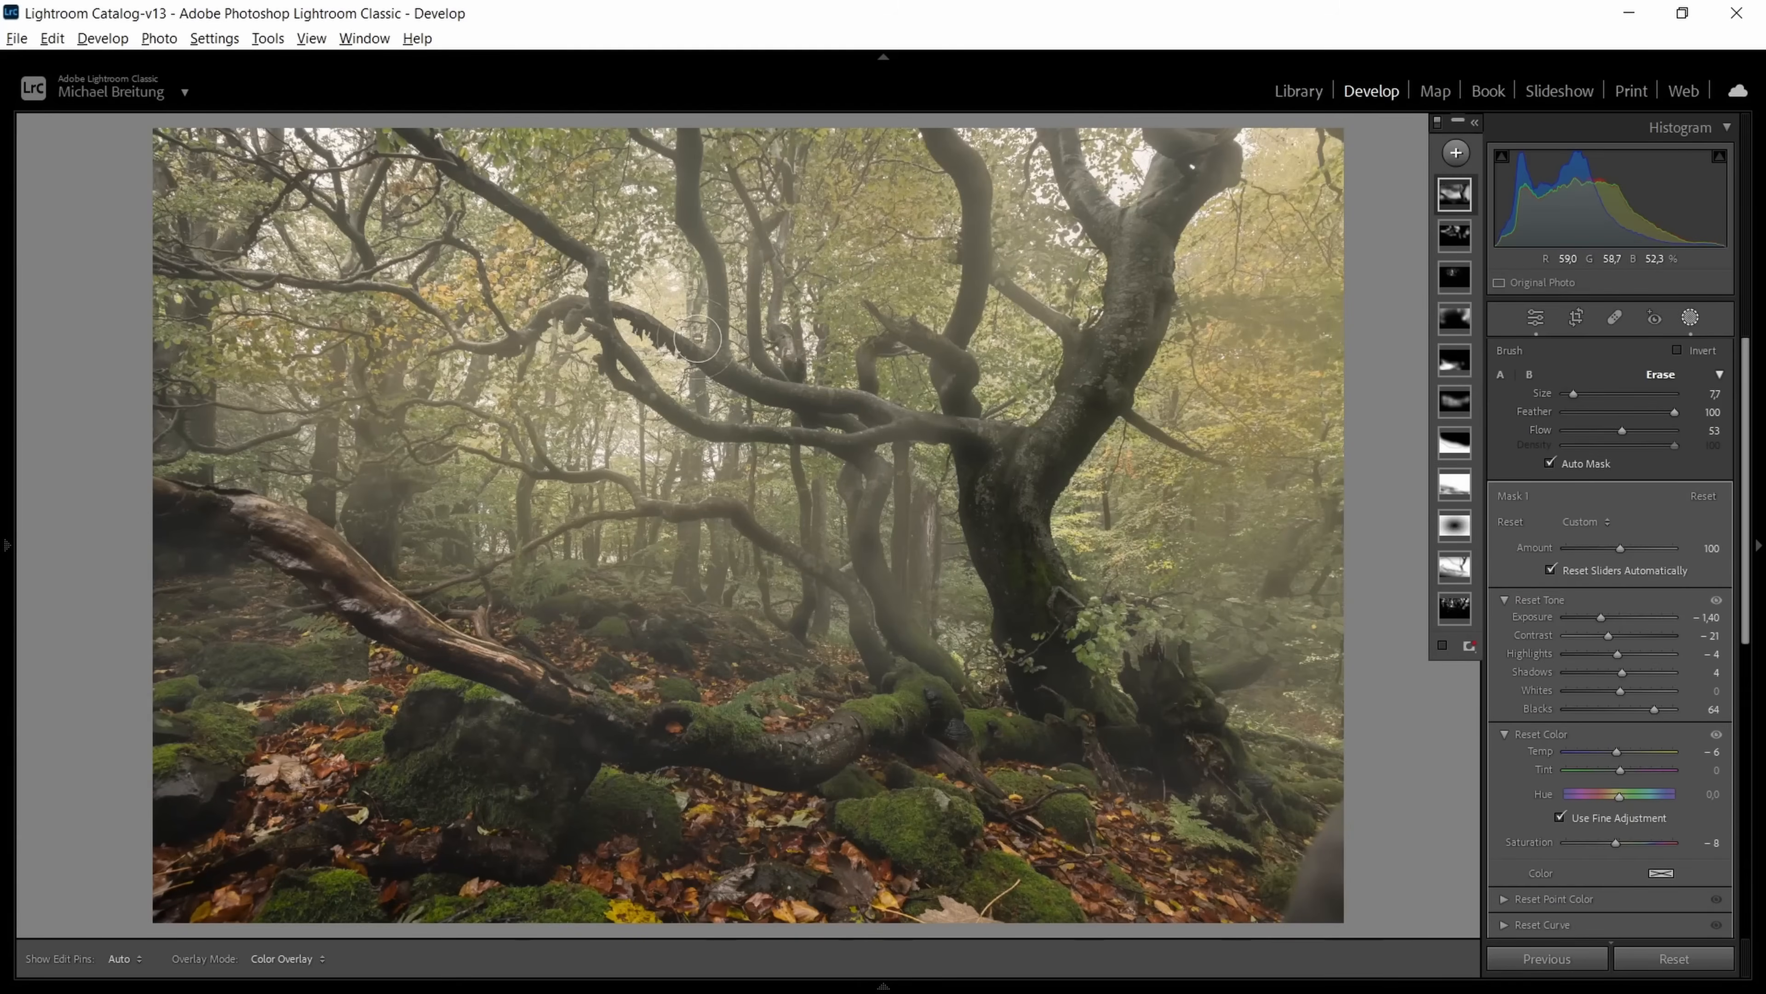
pyautogui.press('h')
pyautogui.moveTo(702, 242)
pyautogui.mouseDown()
pyautogui.moveTo(728, 336)
pyautogui.moveTo(706, 251)
pyautogui.moveTo(706, 348)
pyautogui.mouseUp()
pyautogui.press('h')
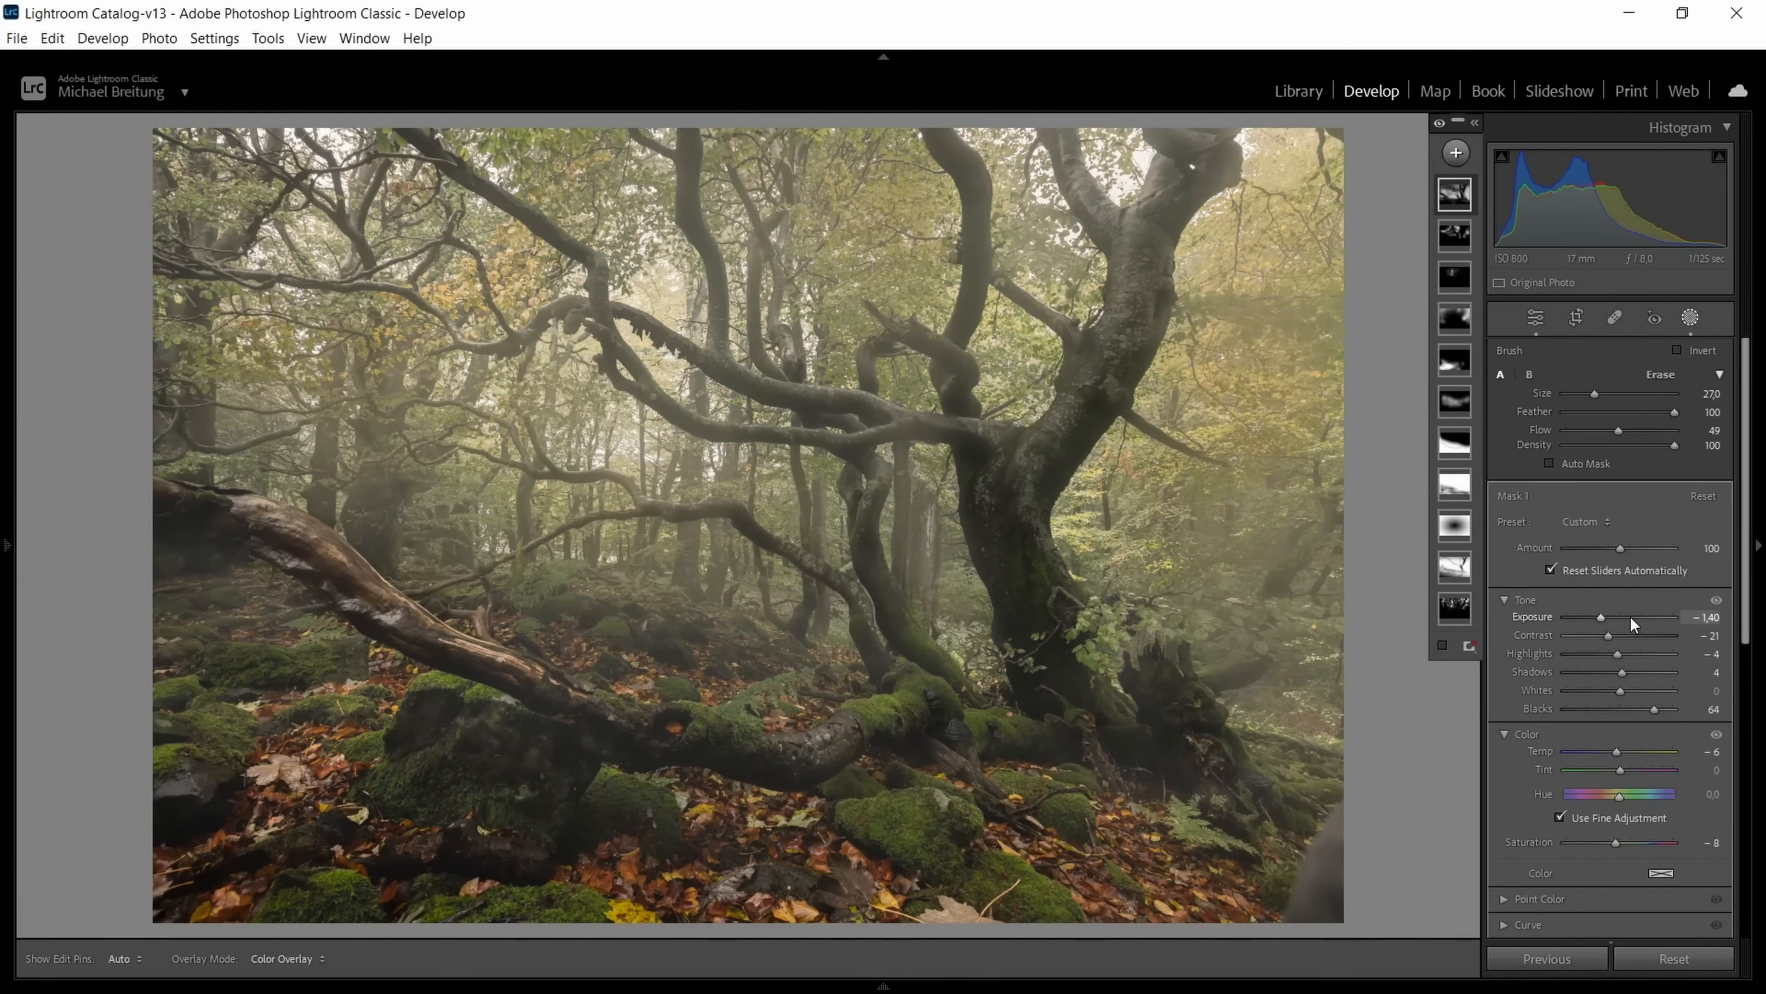
# Step: Compare the photo with and without the fog by hiding Mask 1 and showing it again
pyautogui.click(1475, 124)
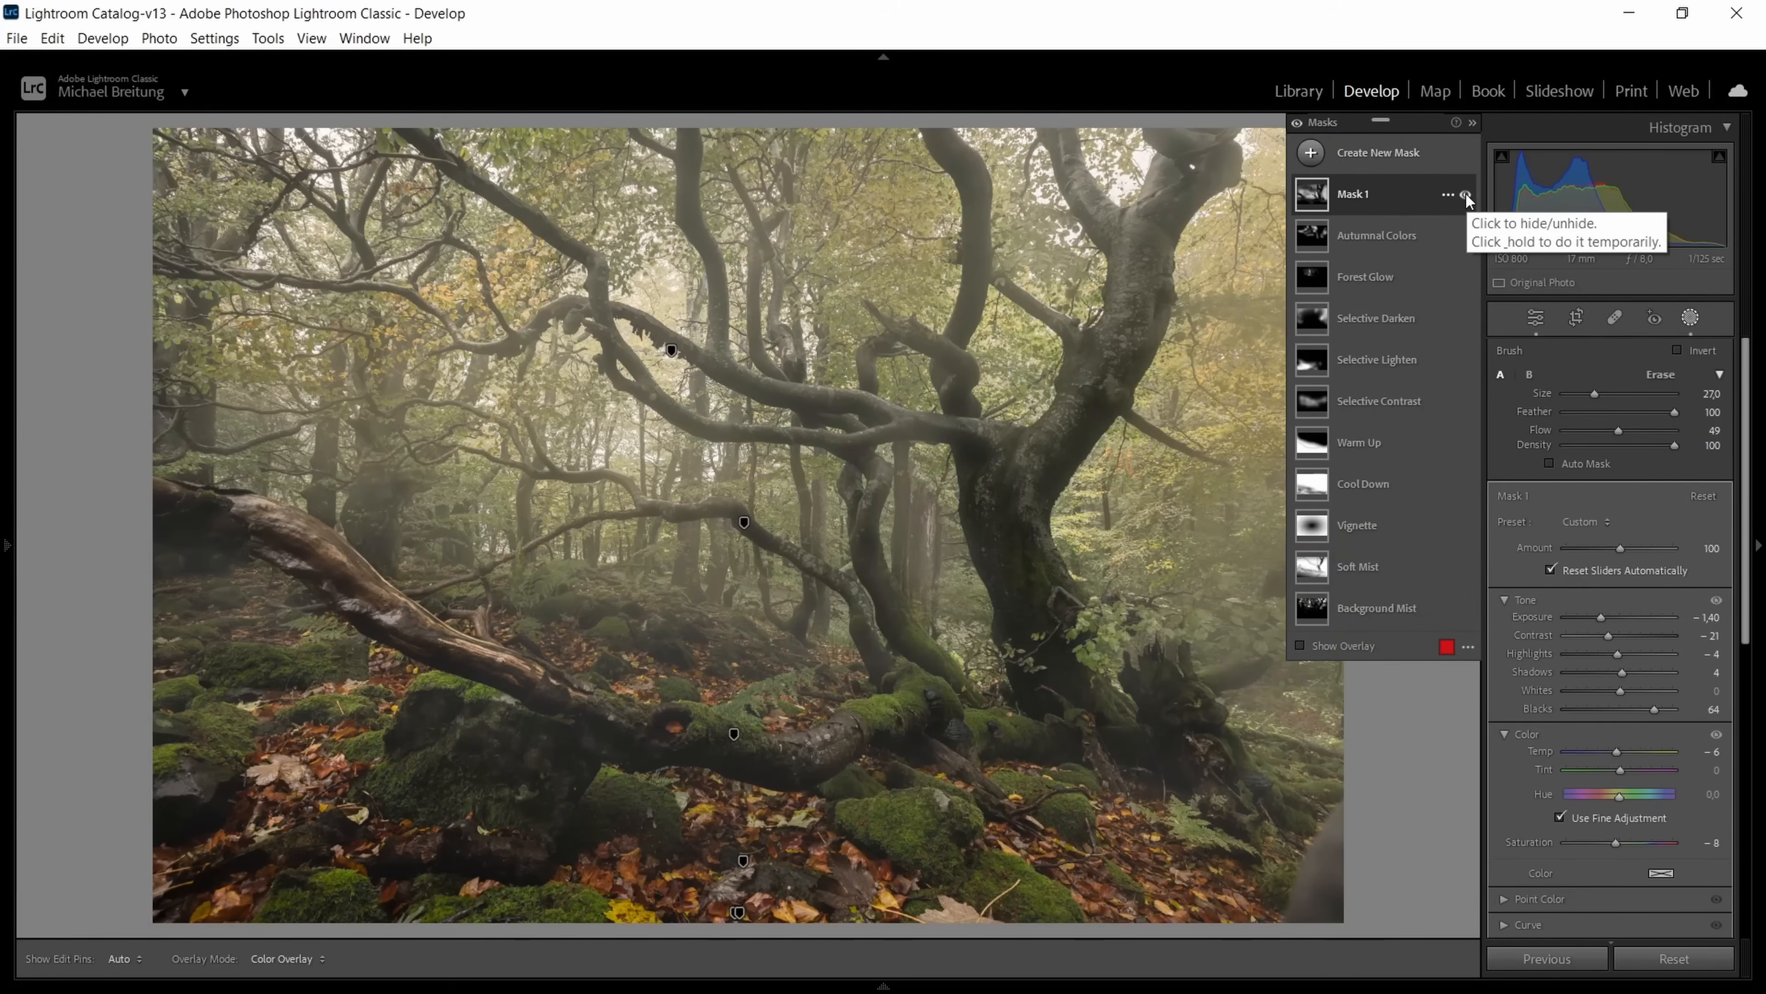
pyautogui.click(1465, 195)
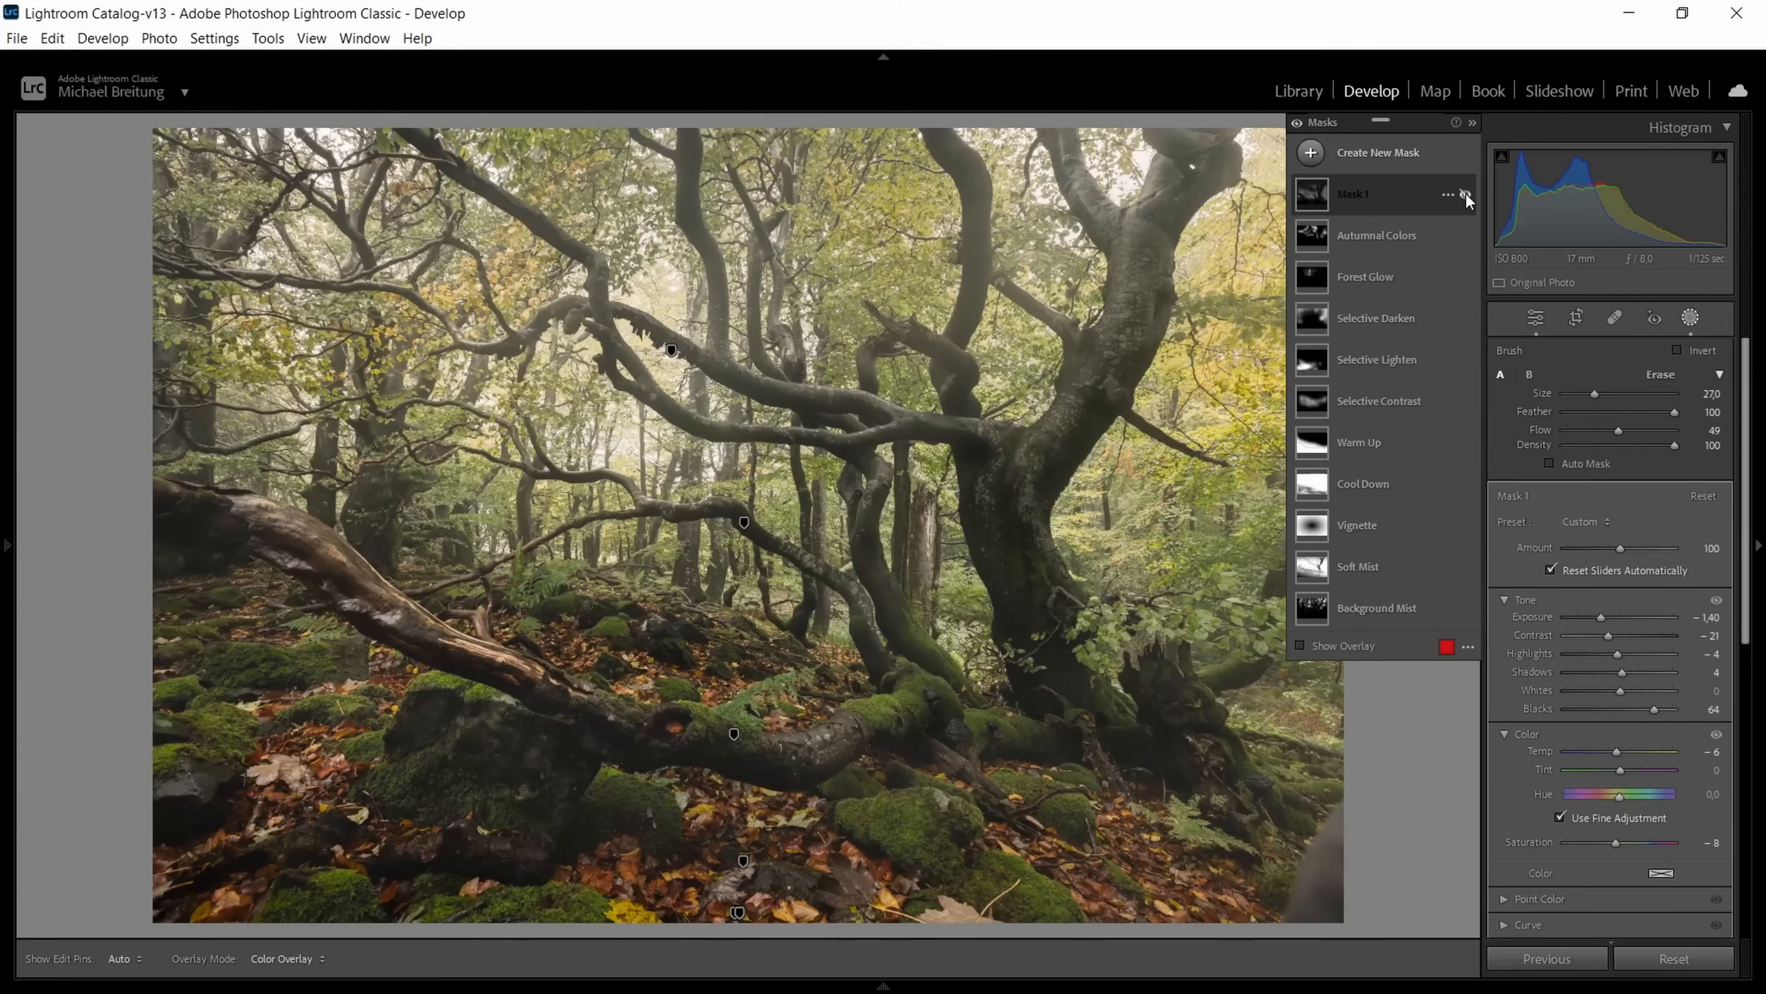
pyautogui.click(1465, 195)
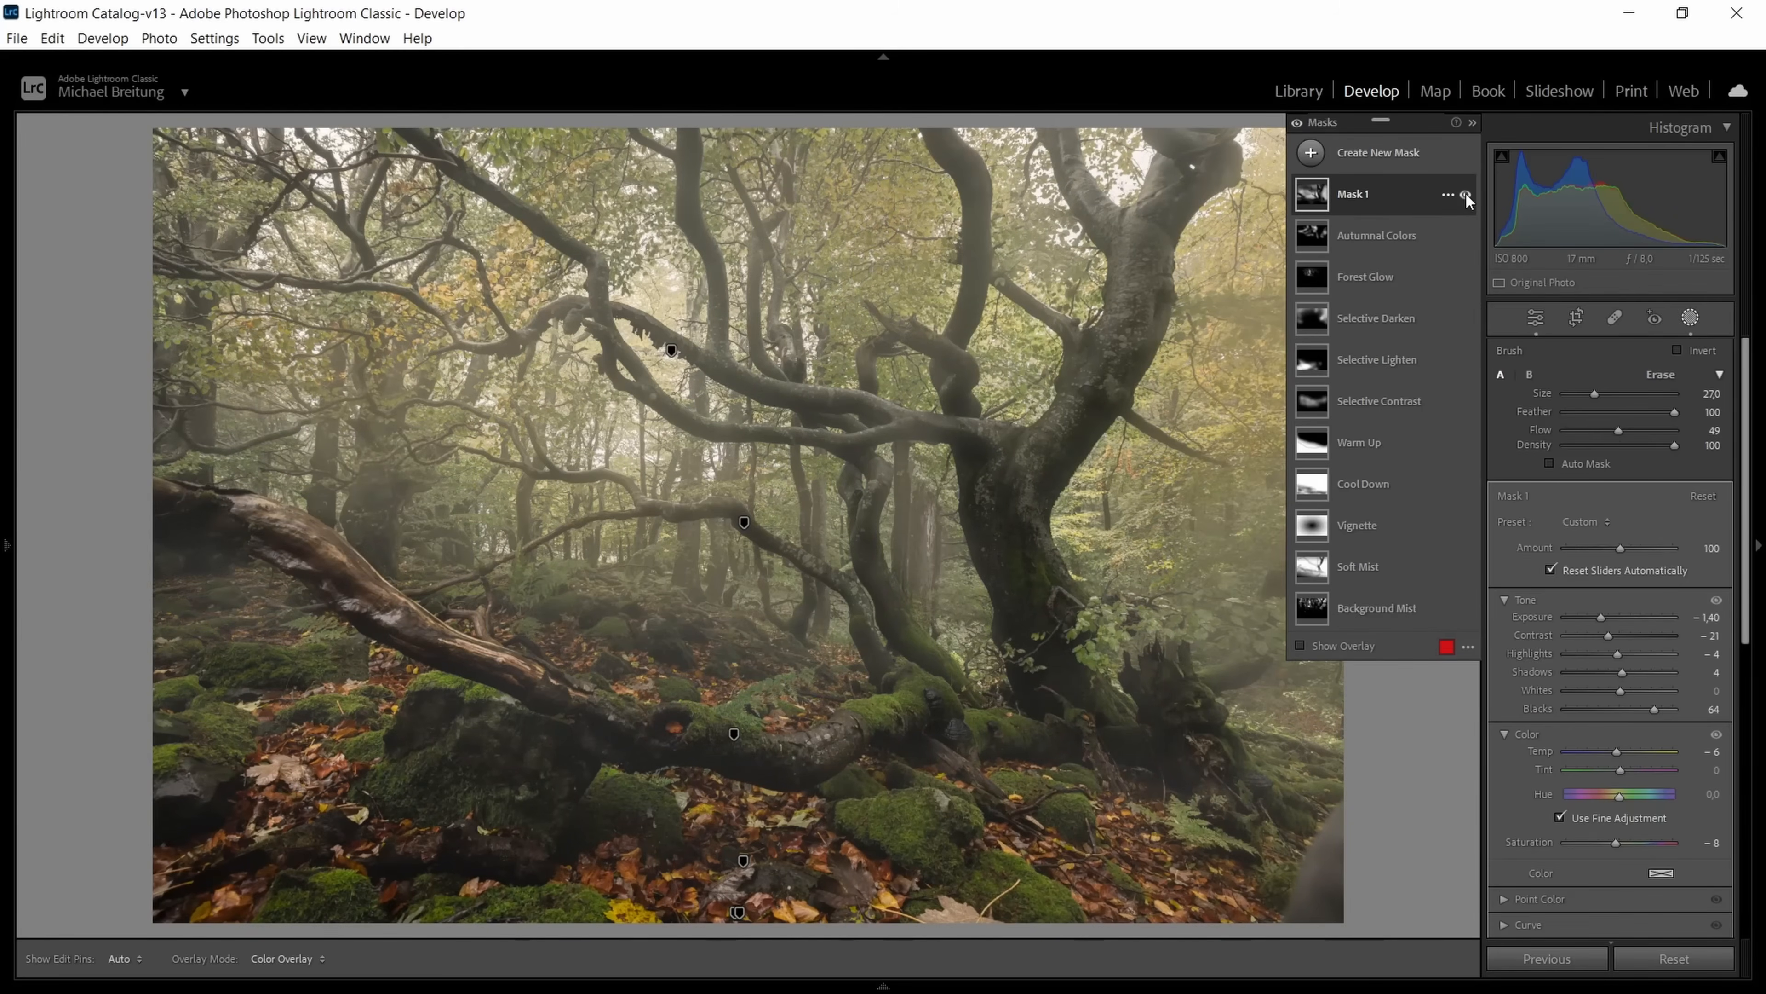
pyautogui.click(1472, 124)
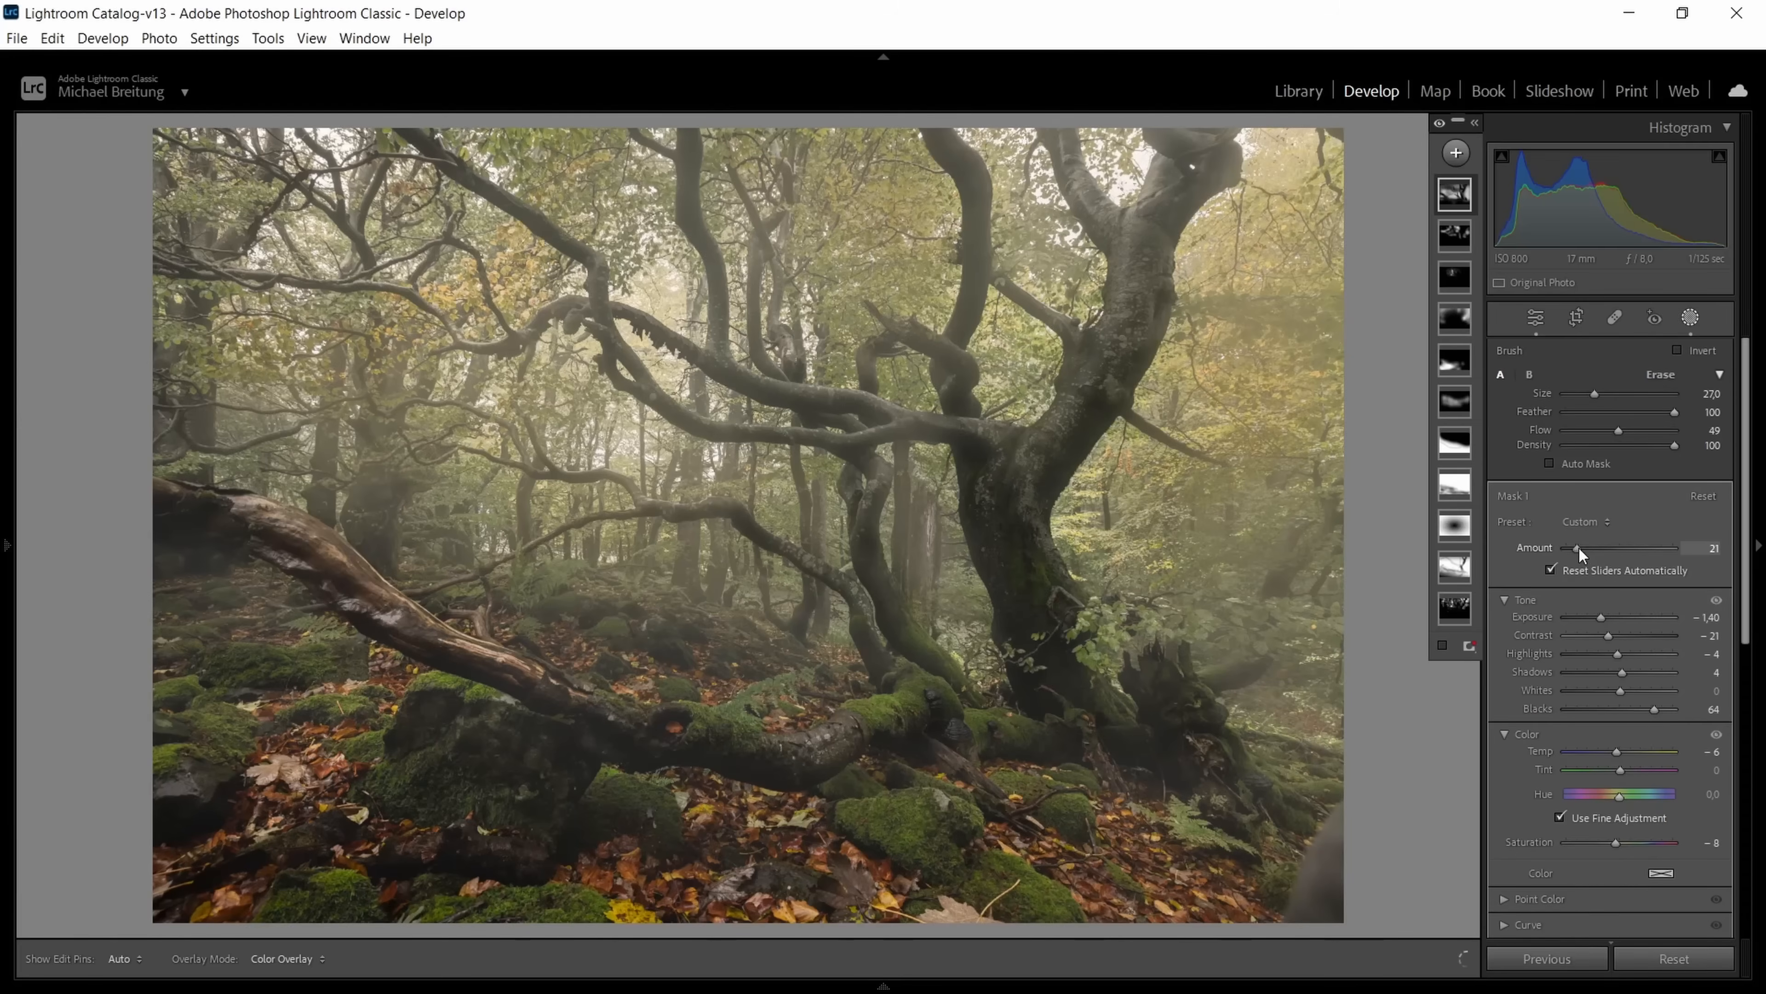
# Step: Test weaker and stronger Amount values for the fog mask and set its Amount to 96
pyautogui.moveTo(1579, 548); pyautogui.dragTo(1579, 548)
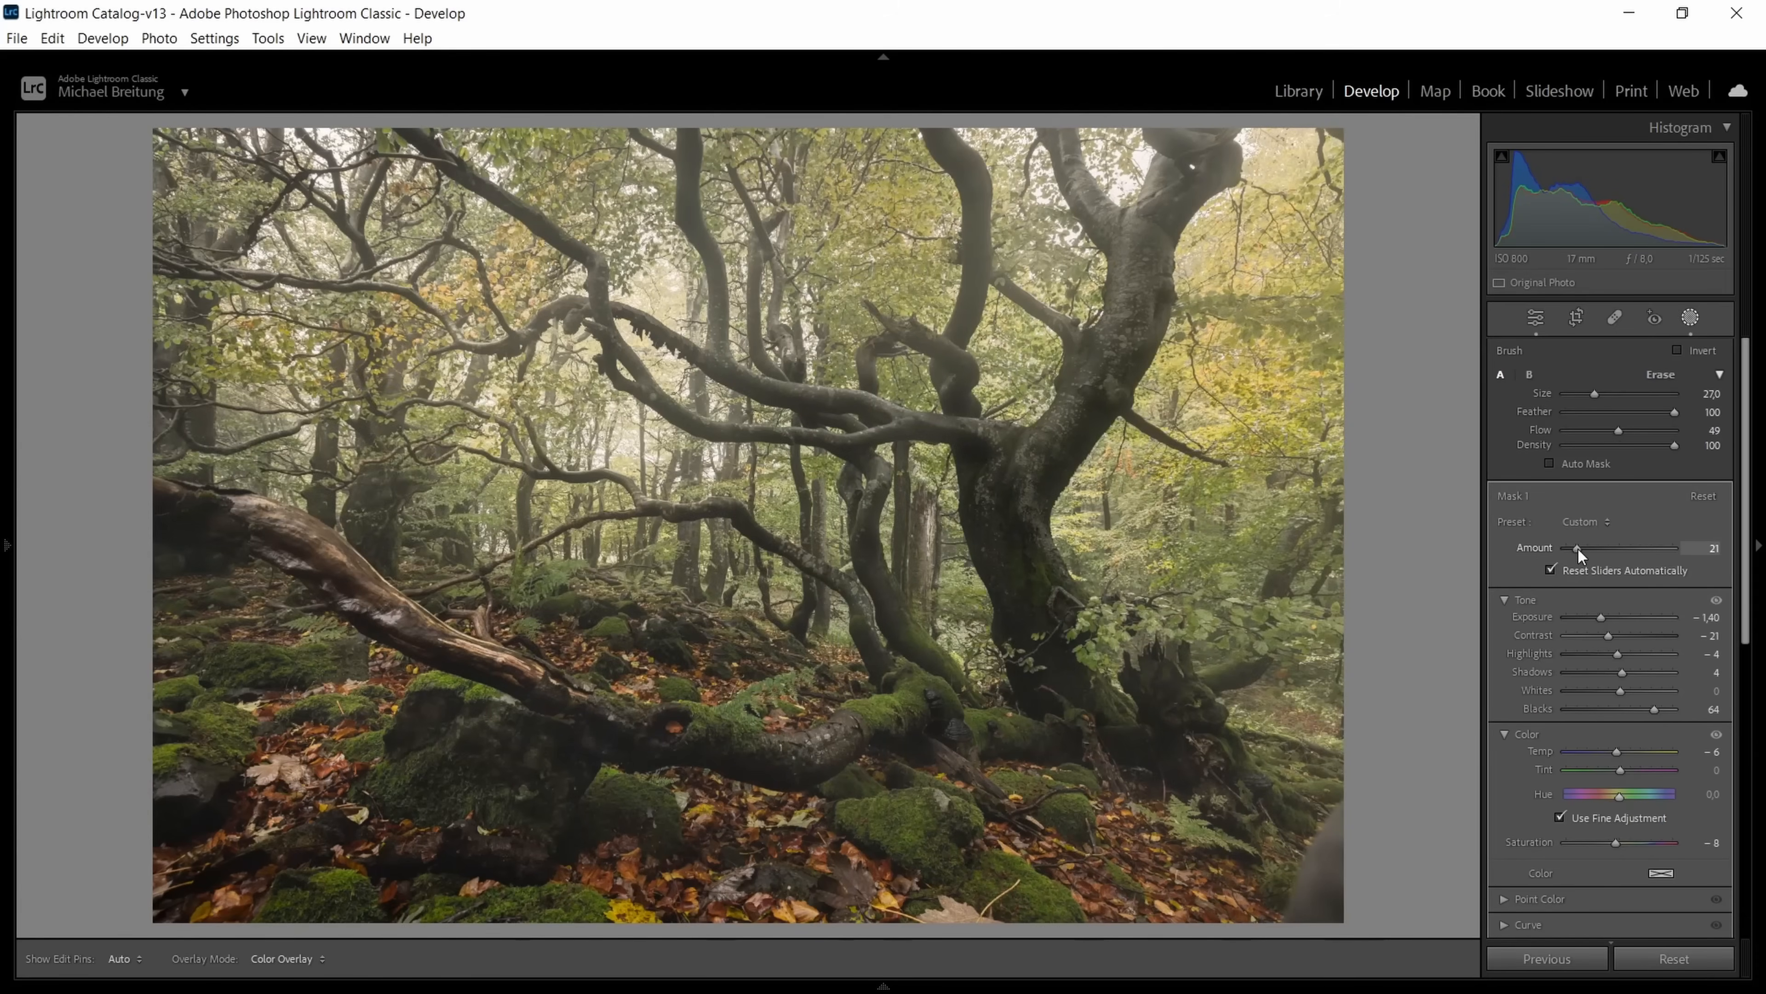
pyautogui.moveTo(1650, 554); pyautogui.dragTo(1656, 555)
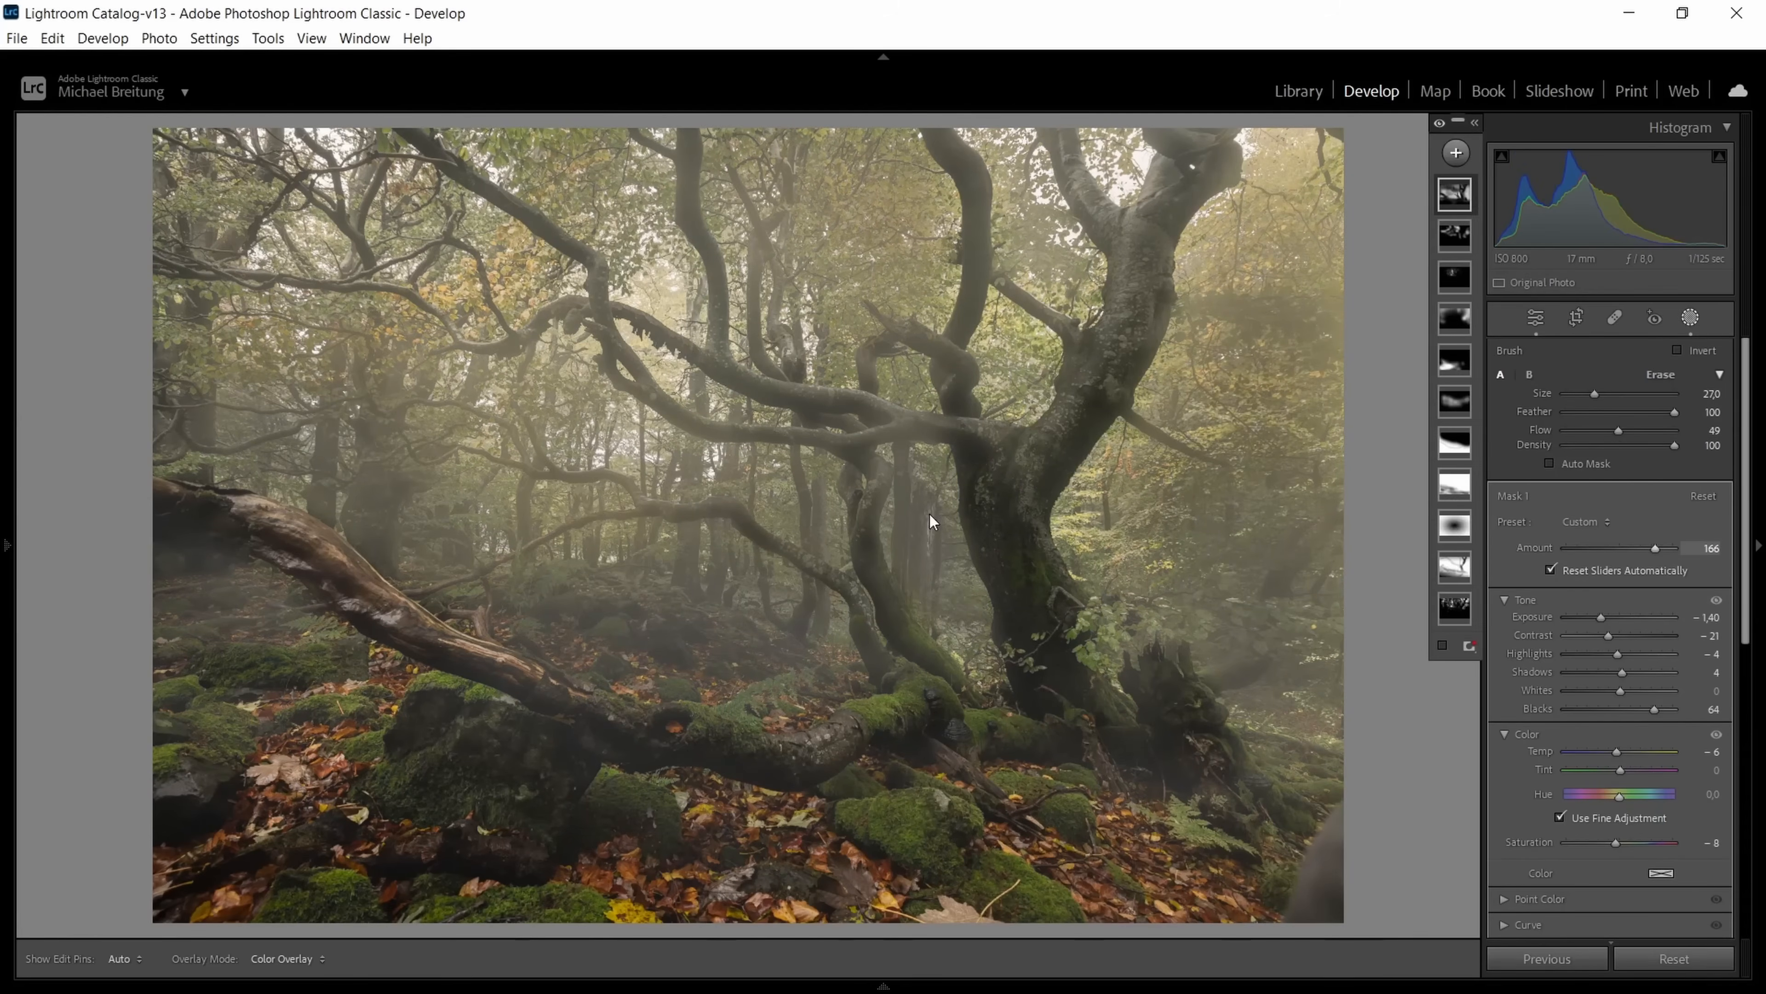
pyautogui.moveTo(1618, 549); pyautogui.dragTo(1613, 548)
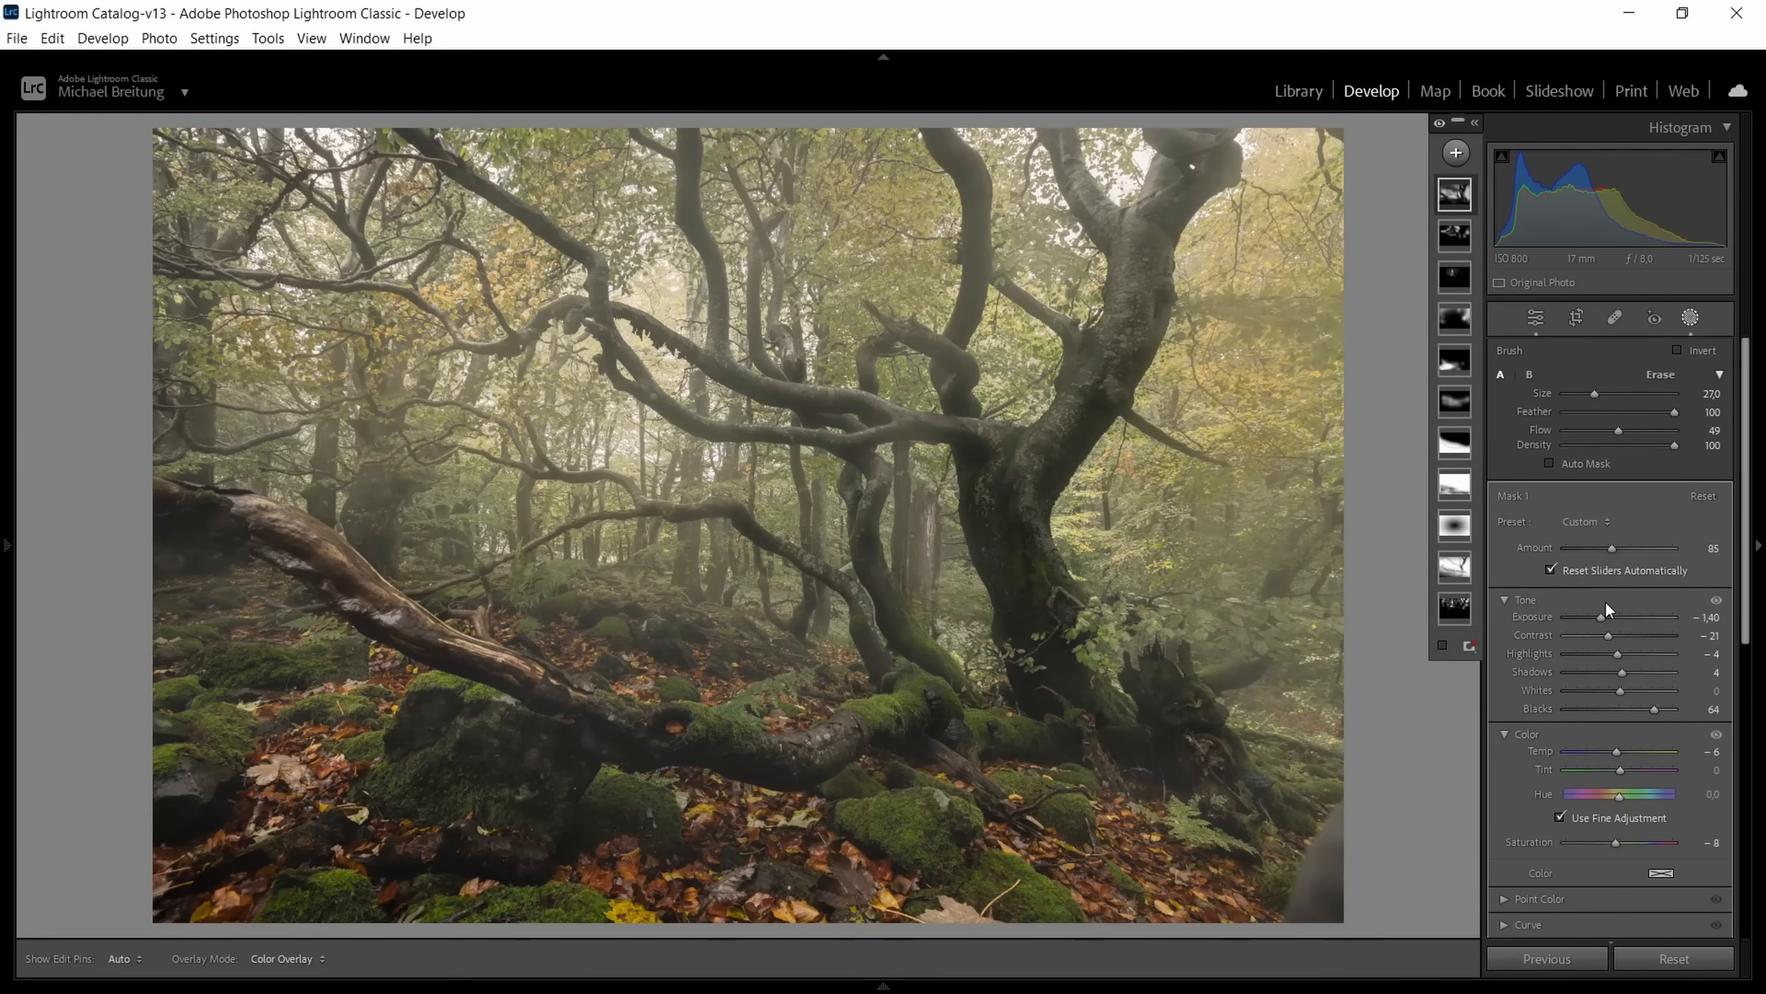
pyautogui.moveTo(1596, 550); pyautogui.dragTo(1602, 552)
# Step: Refine the fog mask by setting Contrast to -15, Highlights to -1 and Temp to 18
pyautogui.moveTo(1619, 652); pyautogui.dragTo(1621, 653)
pyautogui.moveTo(1633, 750); pyautogui.dragTo(1627, 753)
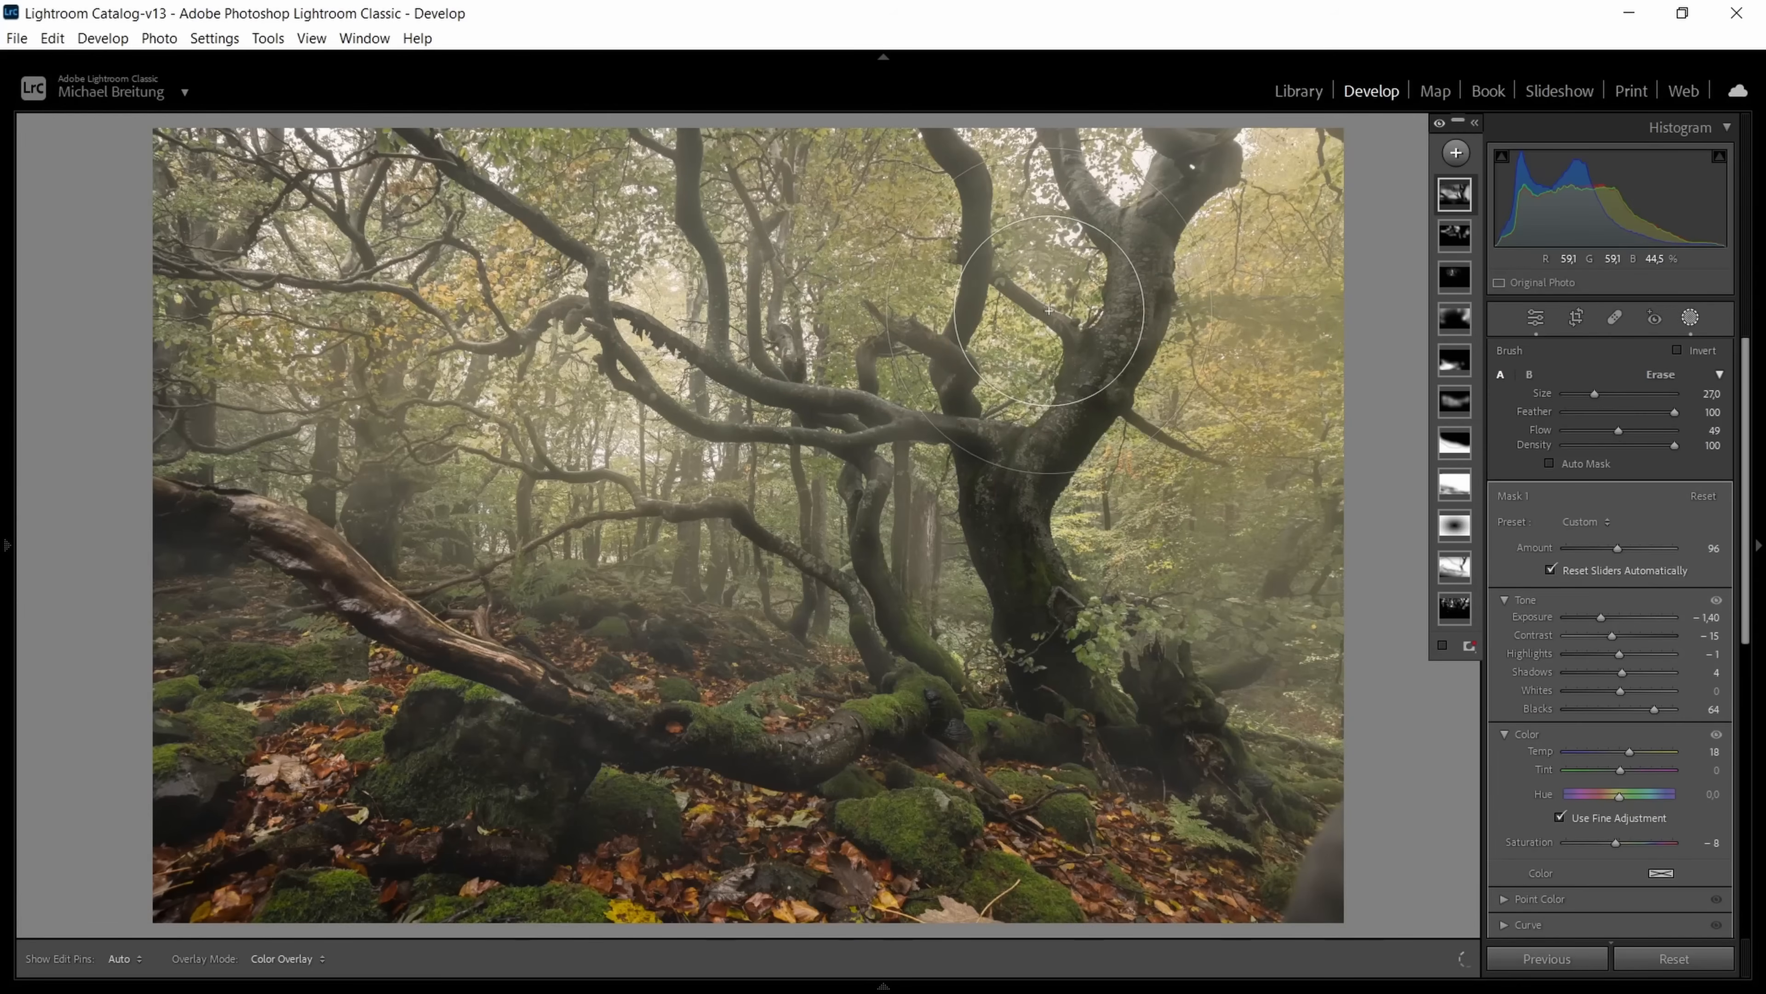
pyautogui.press('[')
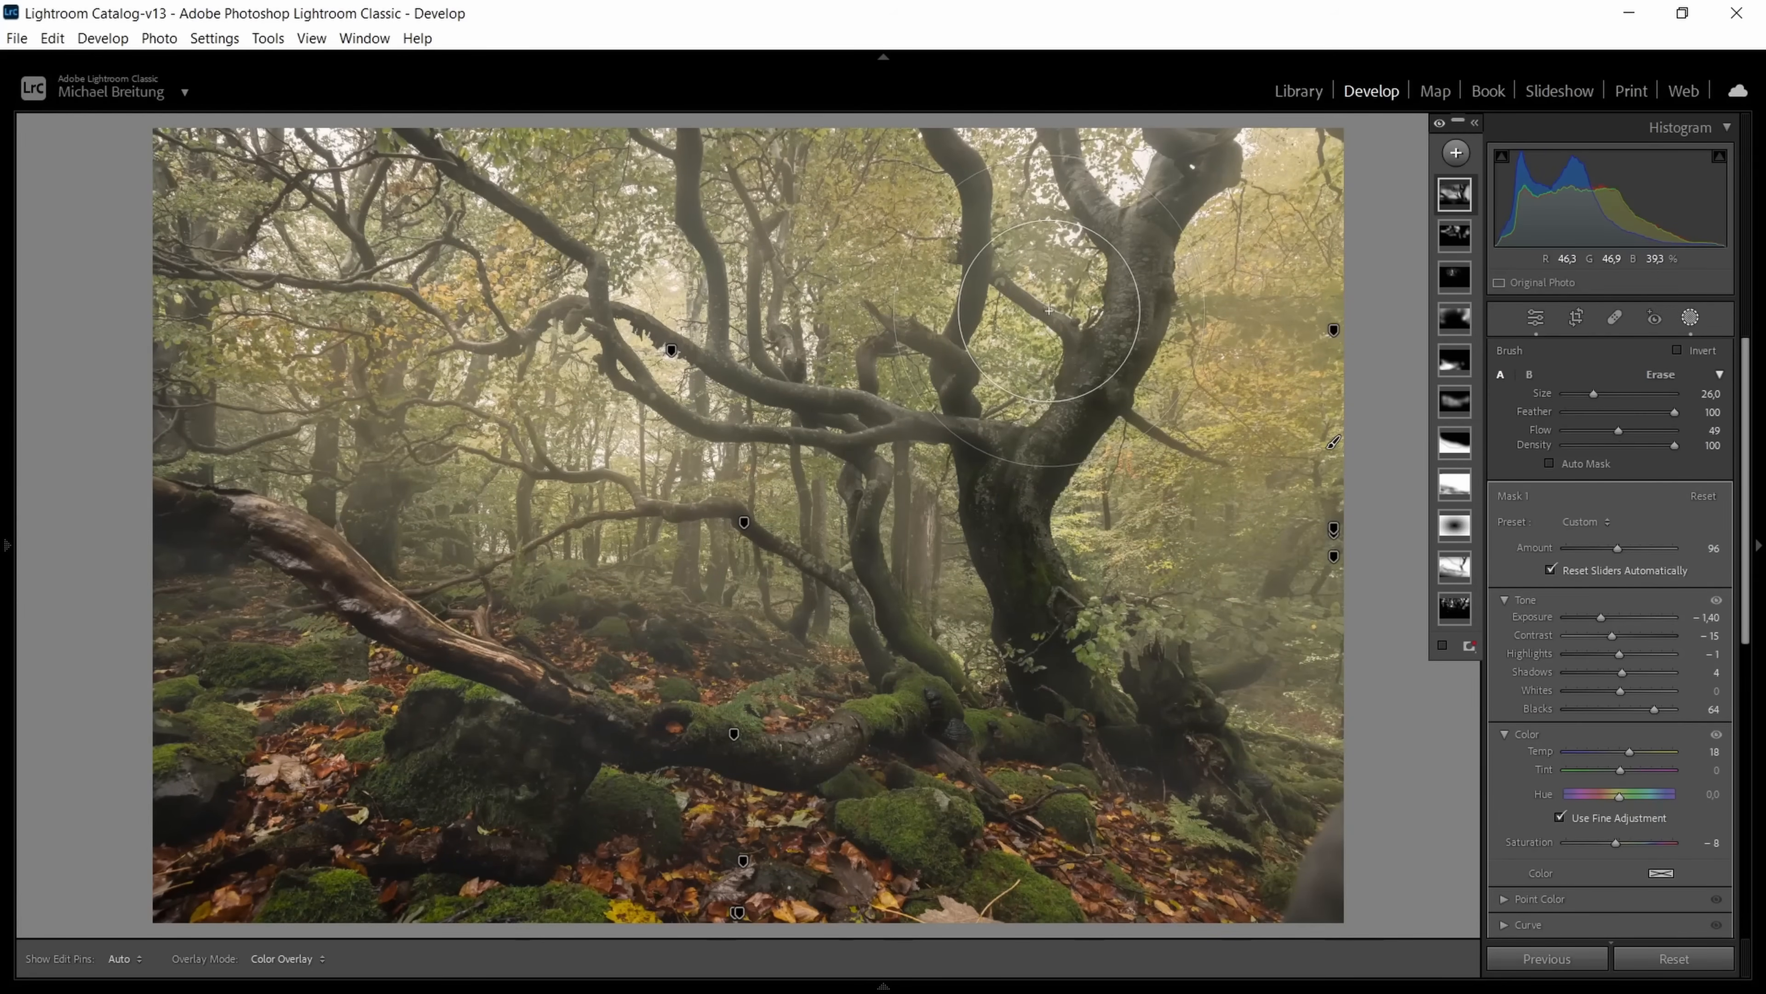
pyautogui.scroll(1, 1048, 311)
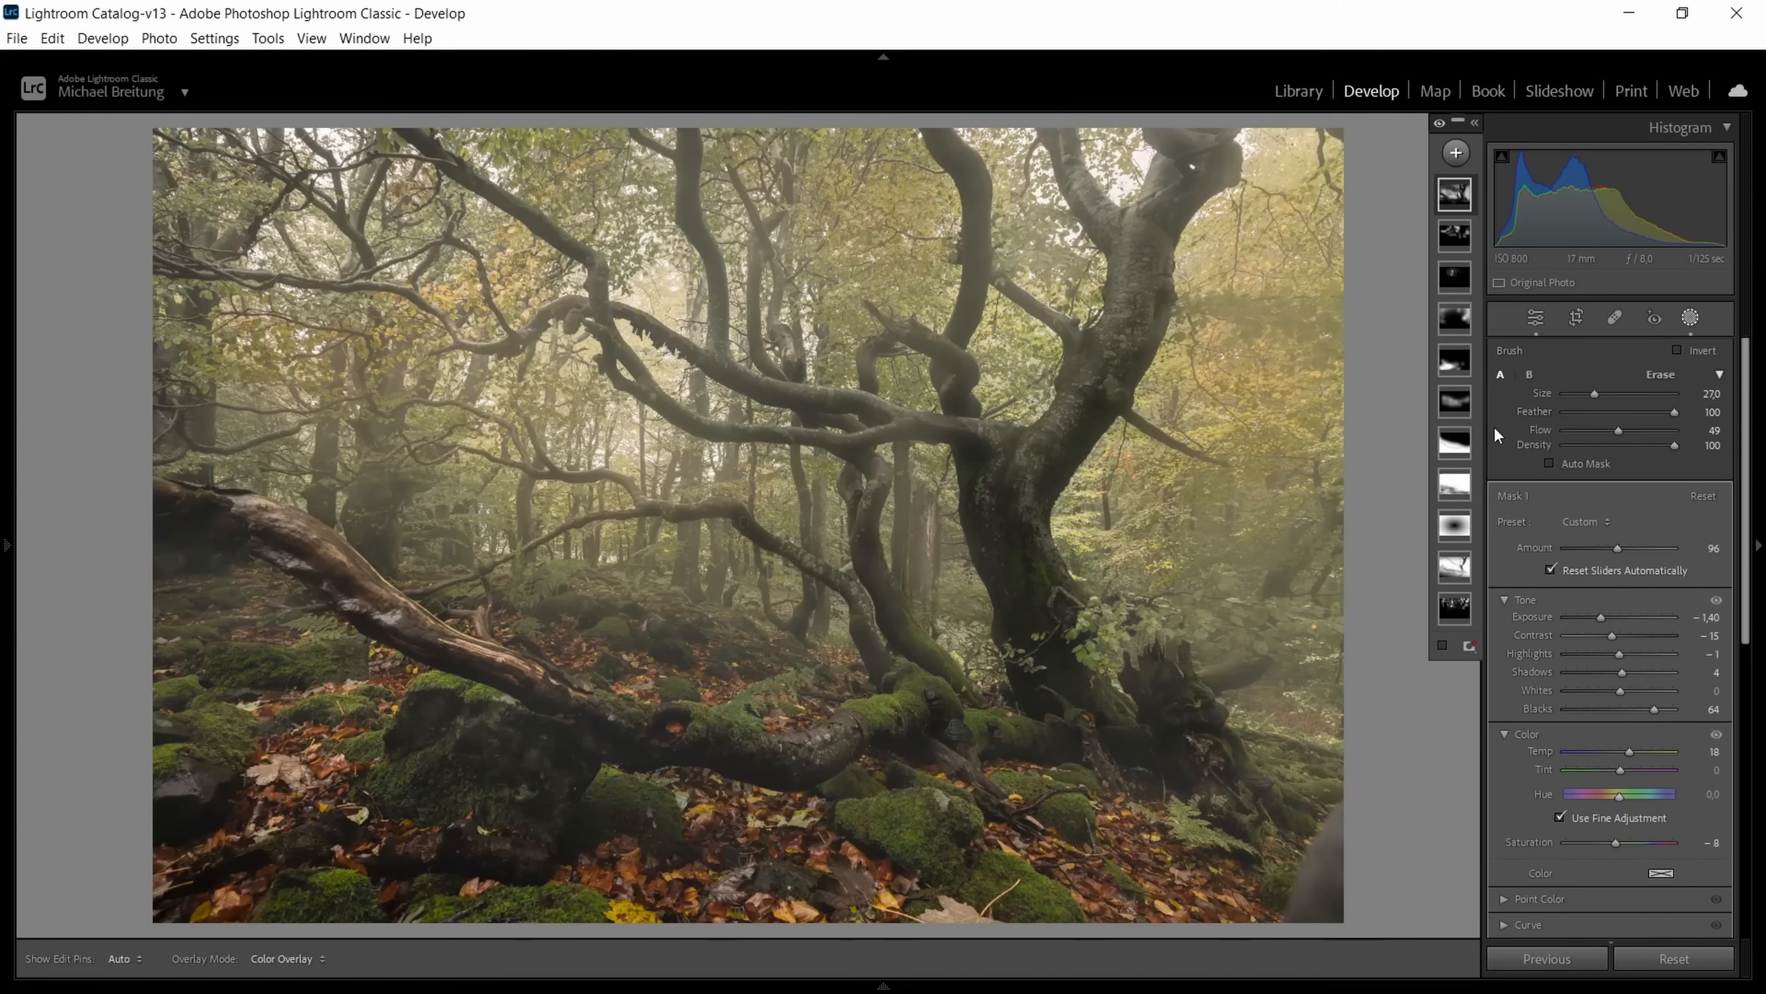